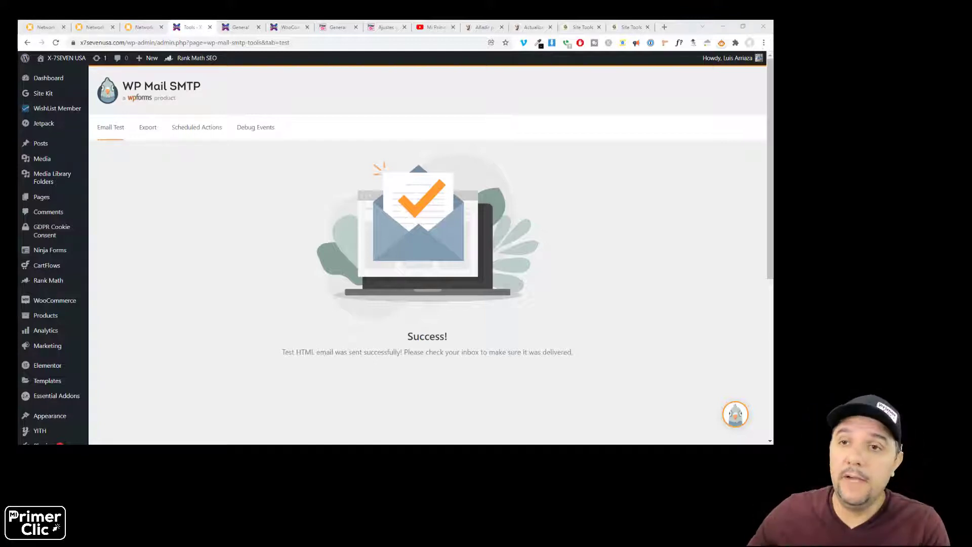
# - Open SiteGround's hosting statistics and scroll to the CPU Seconds chart for 11/23/2021
pyautogui.click(582, 31)
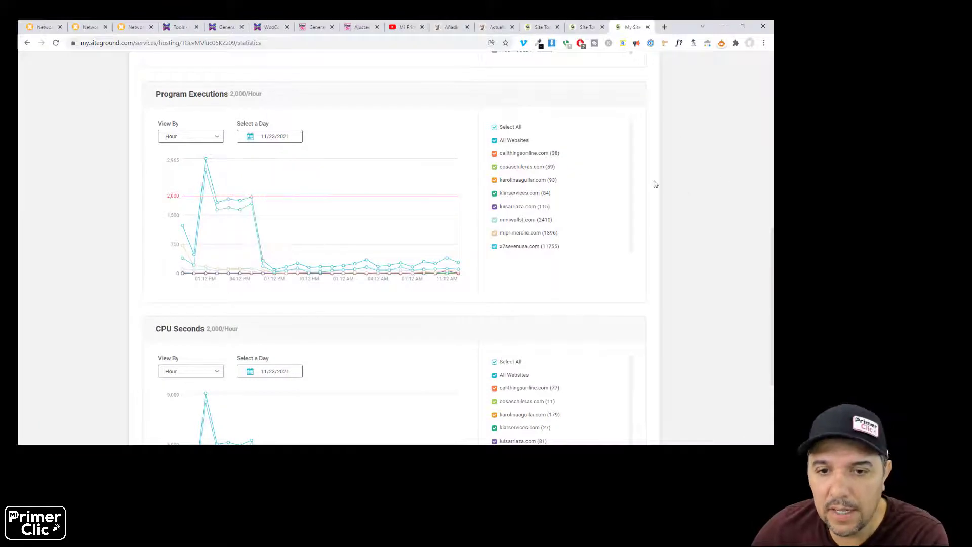
pyautogui.moveTo(212, 172)
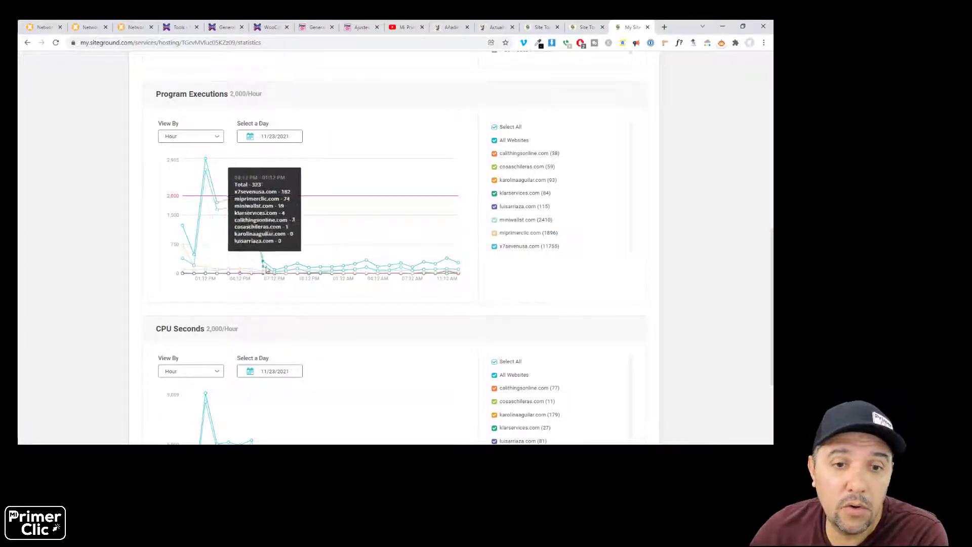
pyautogui.moveTo(256, 208)
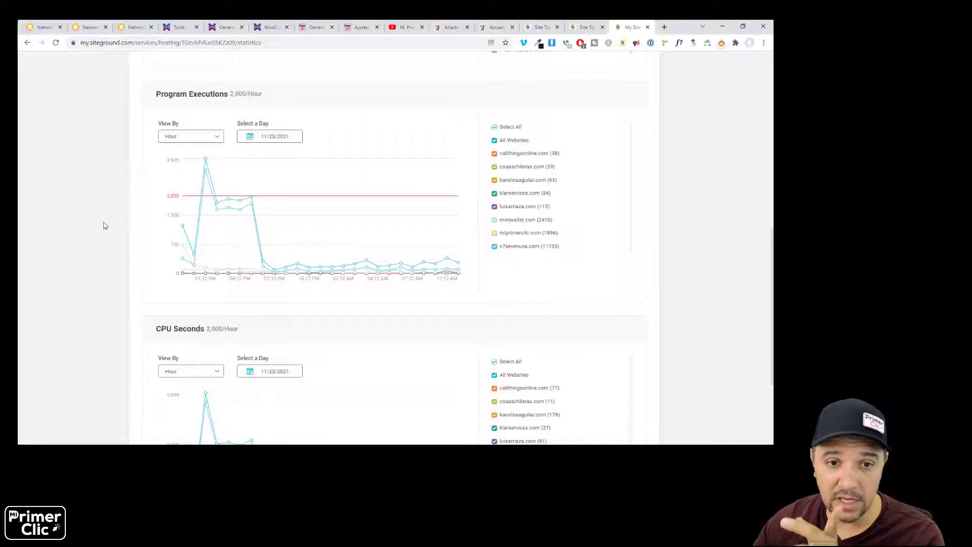
pyautogui.scroll(-3, 121, 228)
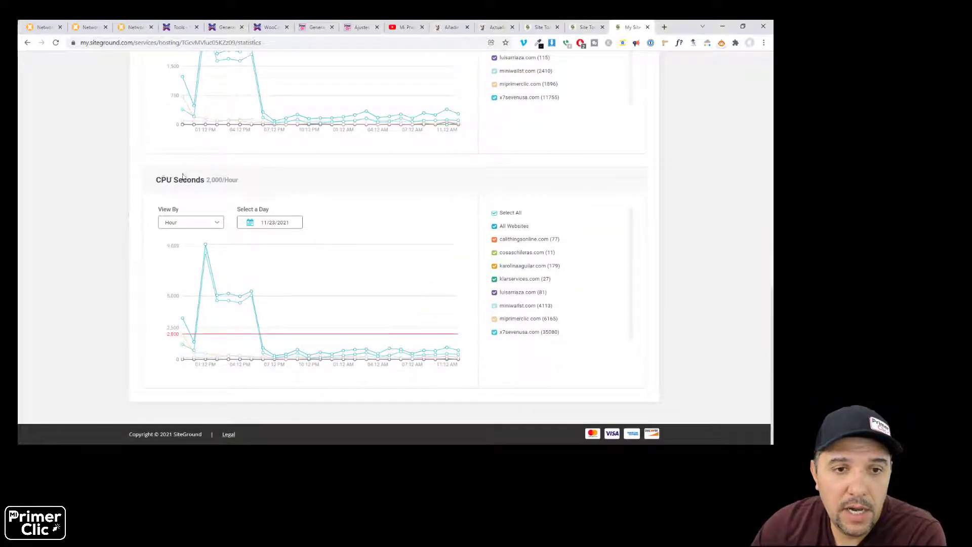
pyautogui.moveTo(161, 180); pyautogui.dragTo(214, 182)
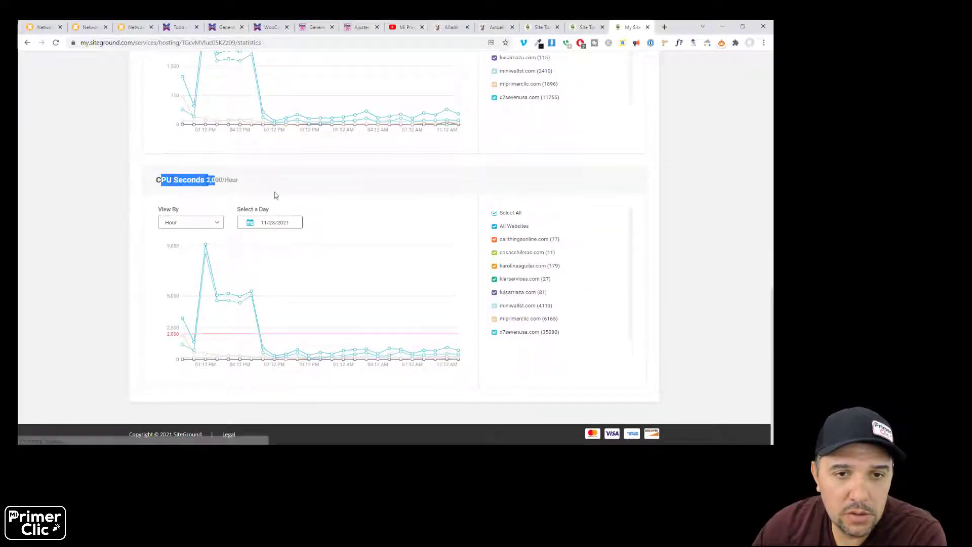
pyautogui.click(211, 196)
pyautogui.moveTo(204, 260)
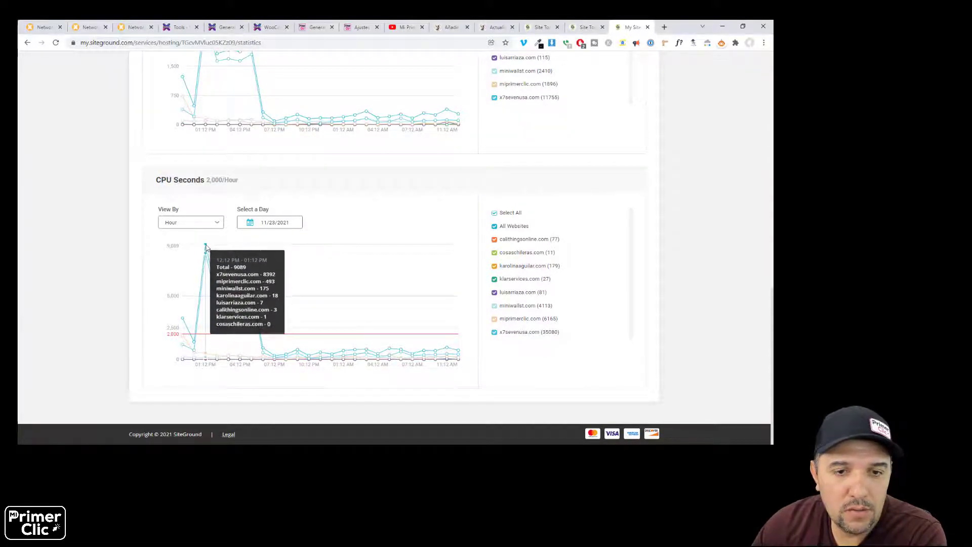
pyautogui.moveTo(247, 295)
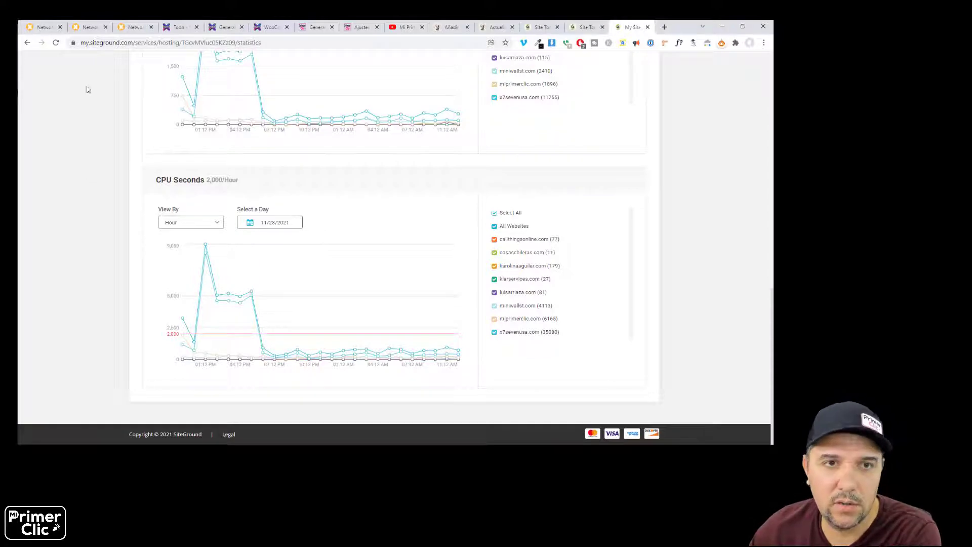
# - Confirm the x7sevenusa.com DMARC pass and the Success! message, then reach WooCommerce email settings
pyautogui.click(44, 29)
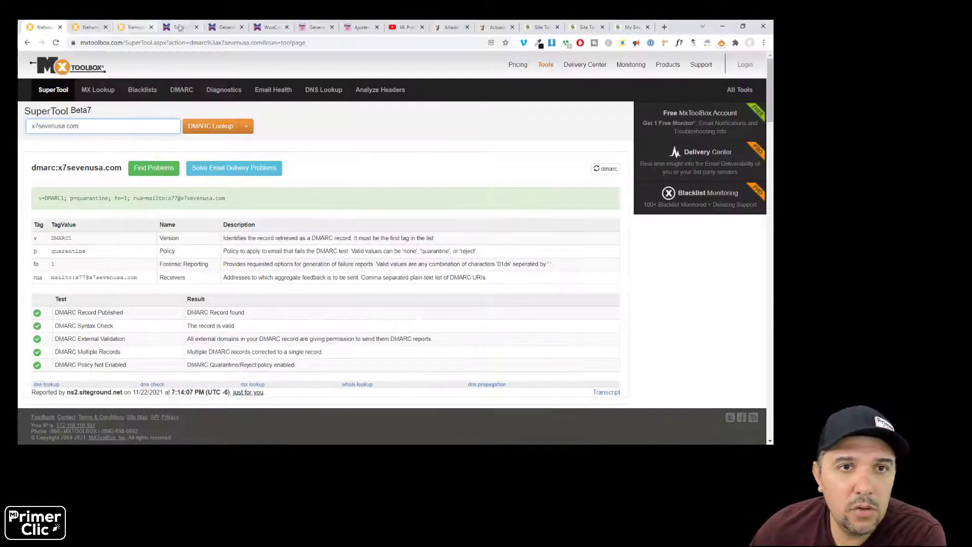
pyautogui.click(178, 27)
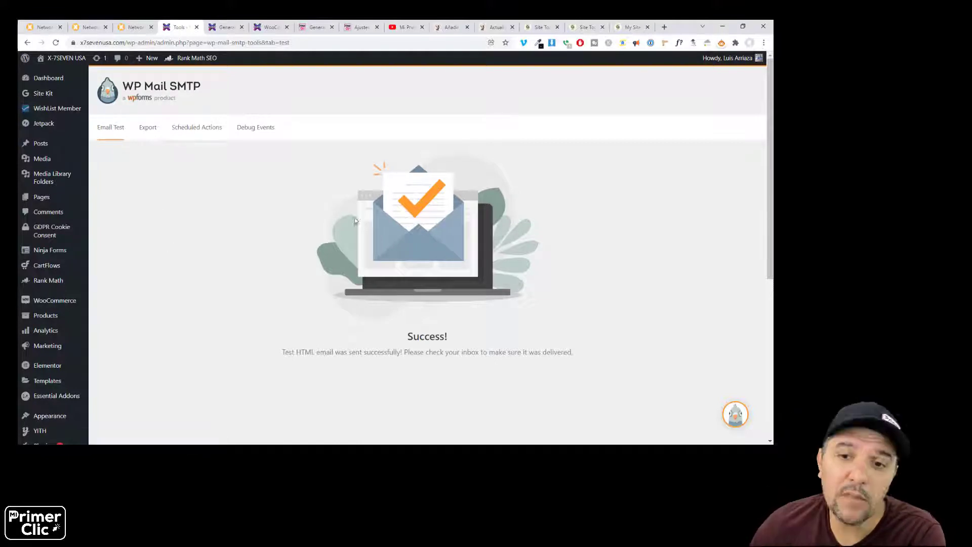
pyautogui.moveTo(408, 336); pyautogui.dragTo(449, 338)
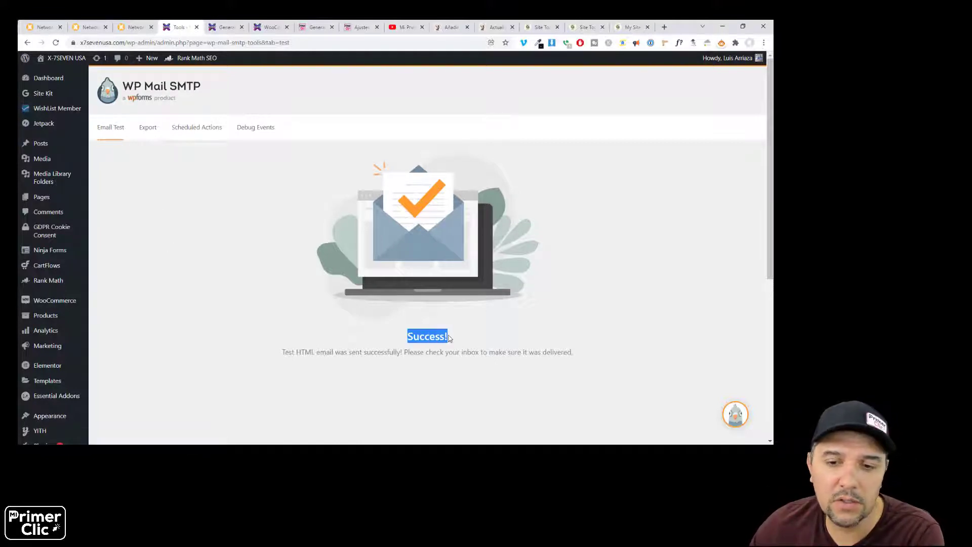
pyautogui.hotkey('ctrl', 'Tab')
pyautogui.hotkey('ctrl', 'Tab')
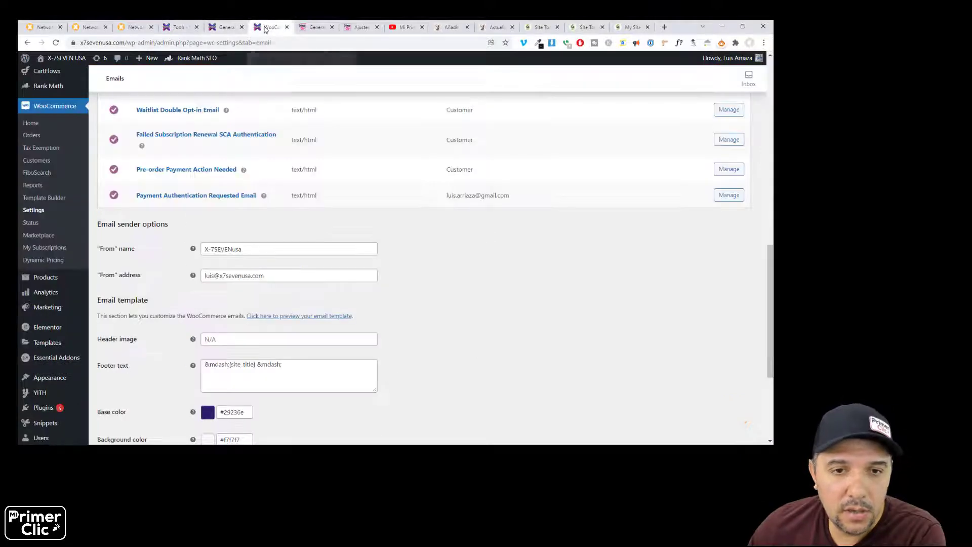
# - Open MiPrimerClic's WP Mail SMTP test email page (Correo de prueba) in a new tab
pyautogui.click(359, 27)
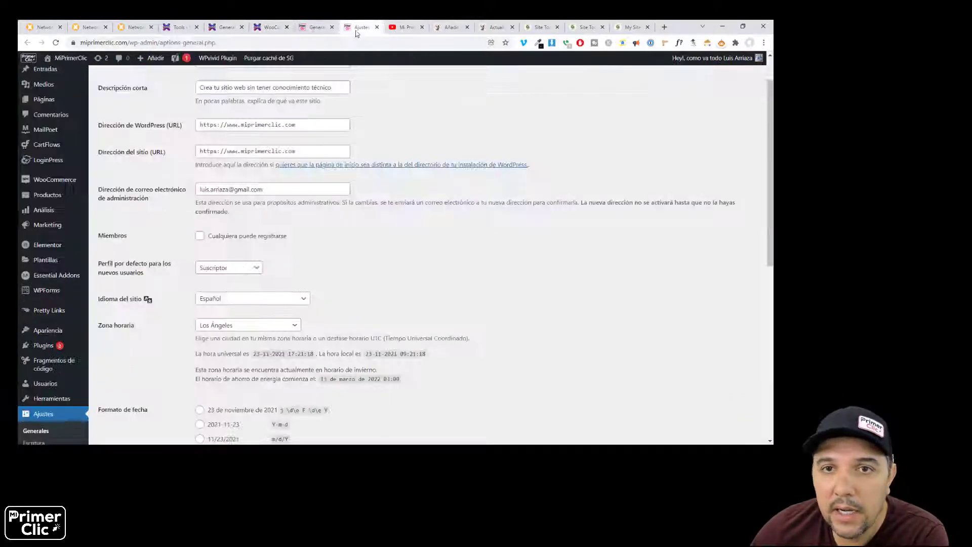
pyautogui.click(316, 27)
pyautogui.rightClick(156, 148)
pyautogui.click(173, 151)
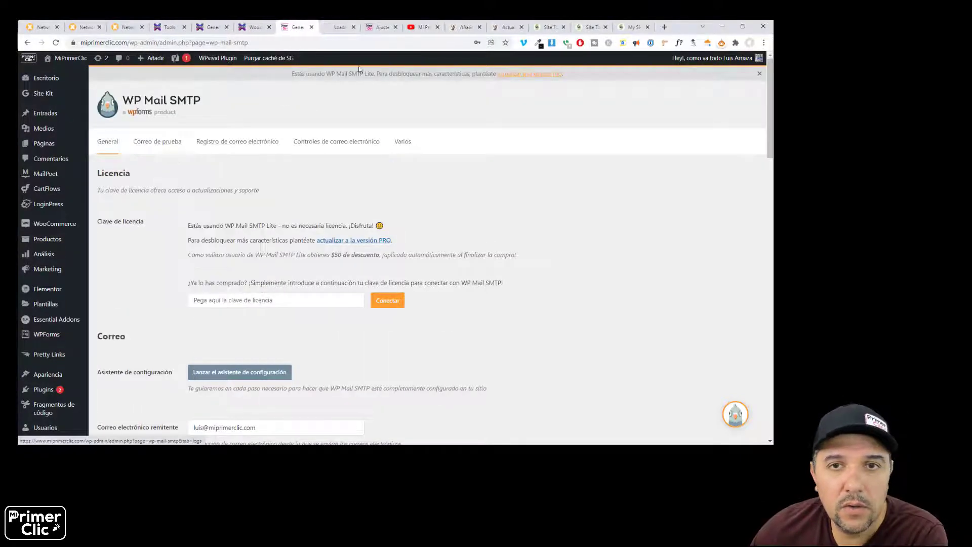
pyautogui.click(335, 29)
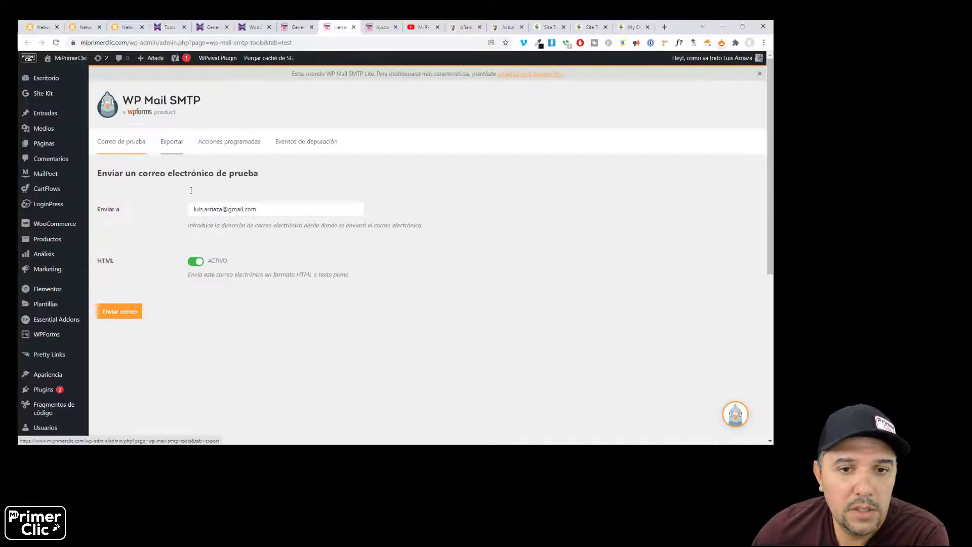
# - Send the HTML test email and review results: SPF passes, DMARC needs DNS setup
pyautogui.moveTo(196, 209); pyautogui.dragTo(253, 209)
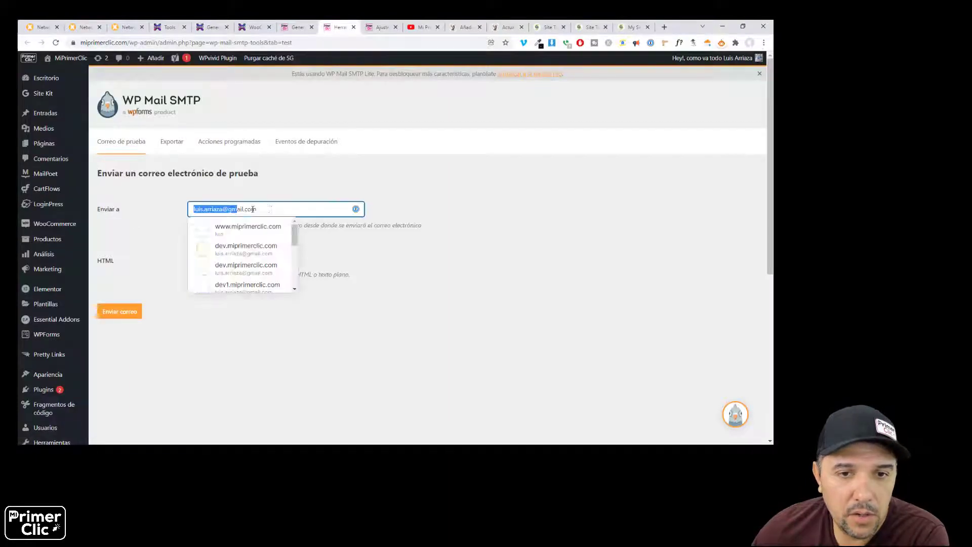
pyautogui.click(223, 310)
pyautogui.click(121, 311)
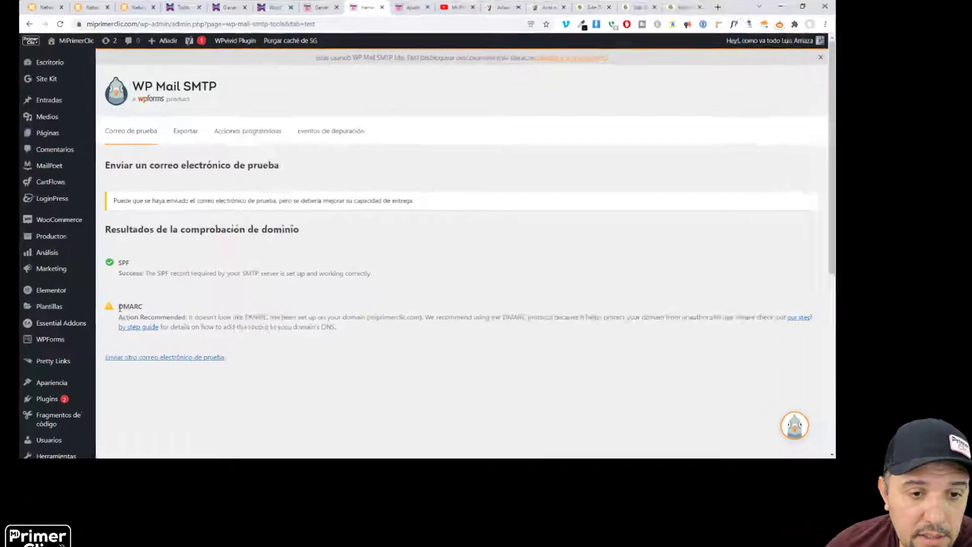
pyautogui.moveTo(119, 308); pyautogui.dragTo(144, 310)
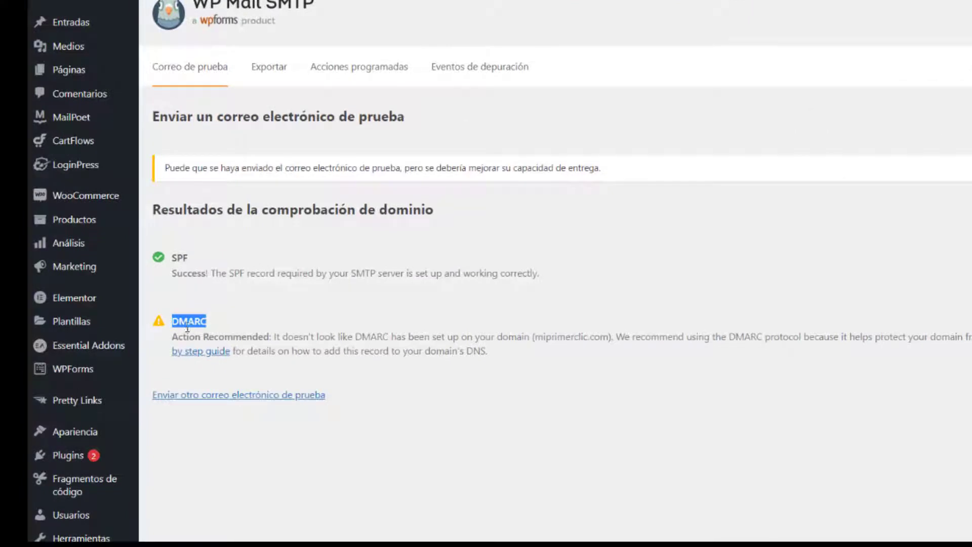
pyautogui.click(331, 362)
pyautogui.doubleClick(481, 351)
pyautogui.click(541, 365)
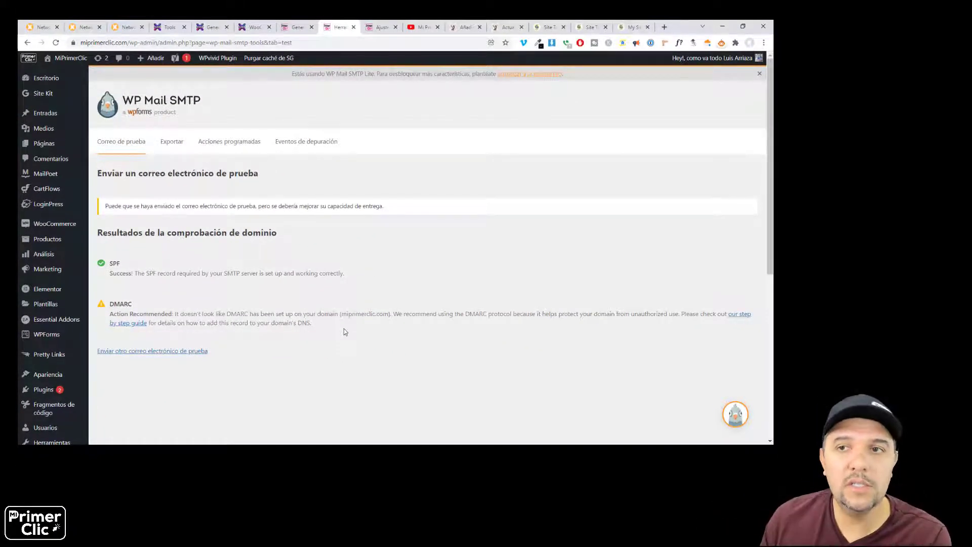
# - Review the FluentSMTP plugin search results on the Atenea Tributaria site
pyautogui.click(464, 27)
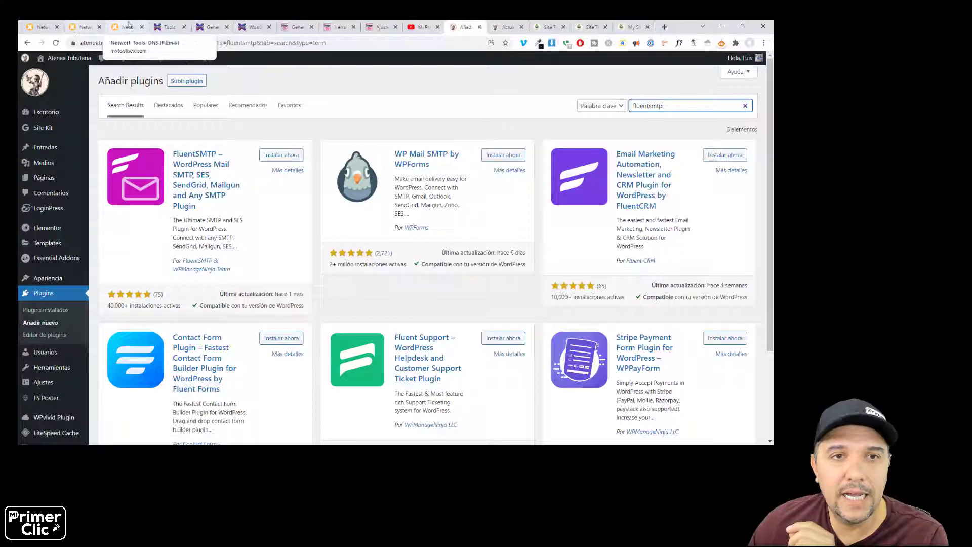
pyautogui.click(164, 27)
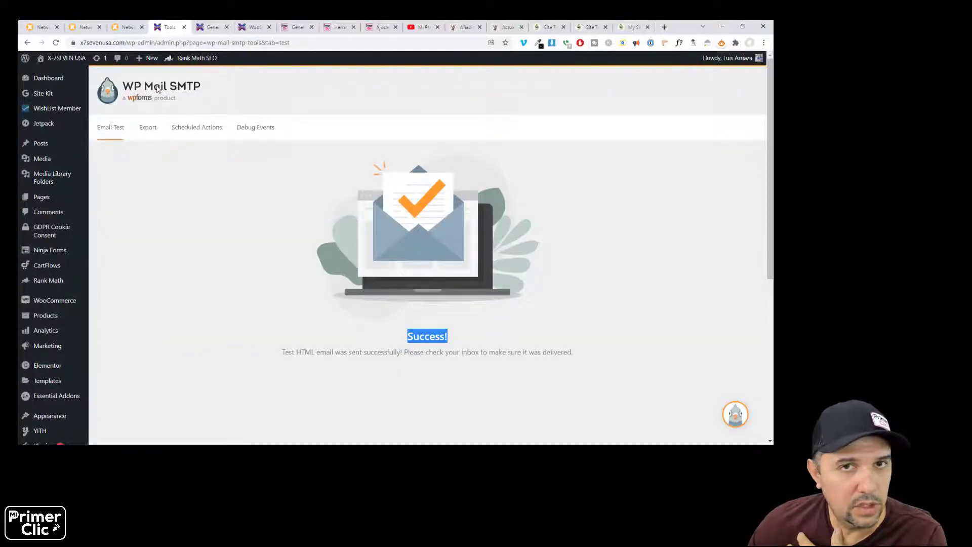
pyautogui.click(464, 27)
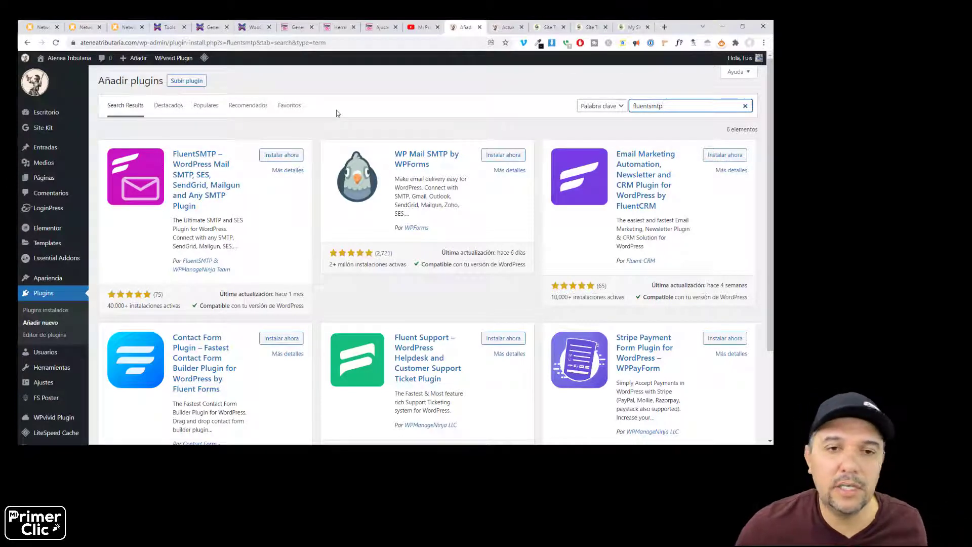
pyautogui.click(377, 134)
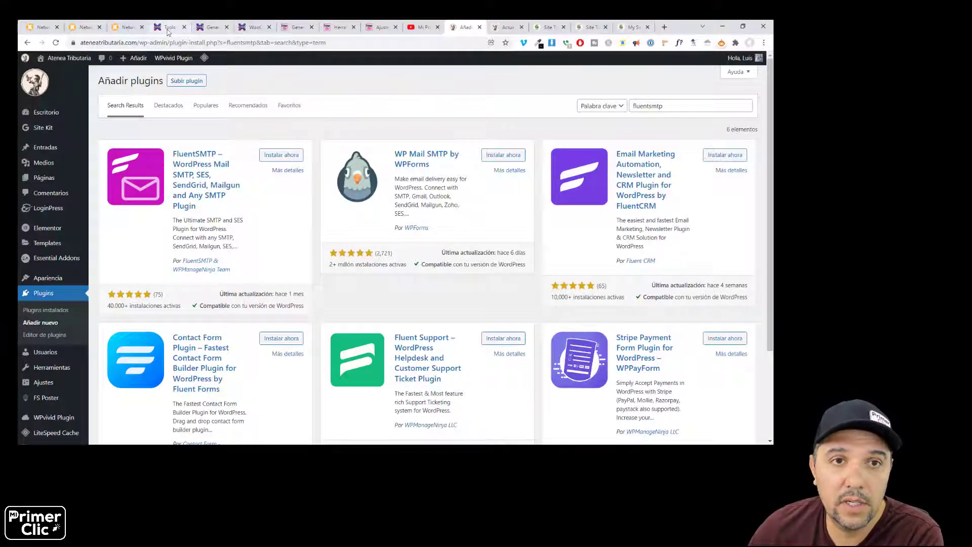
# - Review the X-7SEVEN USA and MiPrimerClic test results, noting the DMARC Action Recommended note
pyautogui.click(221, 29)
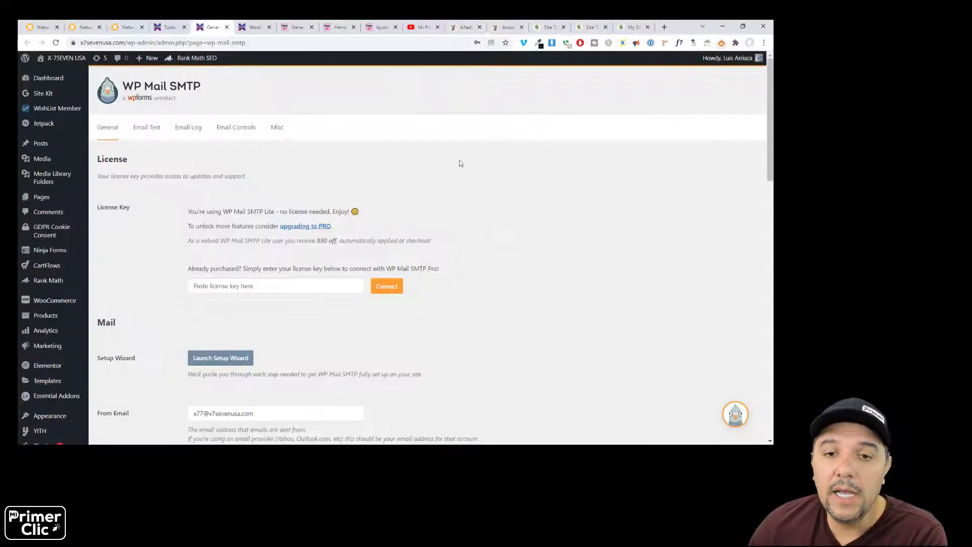
pyautogui.hotkey('ctrl', 'shift', 'Tab')
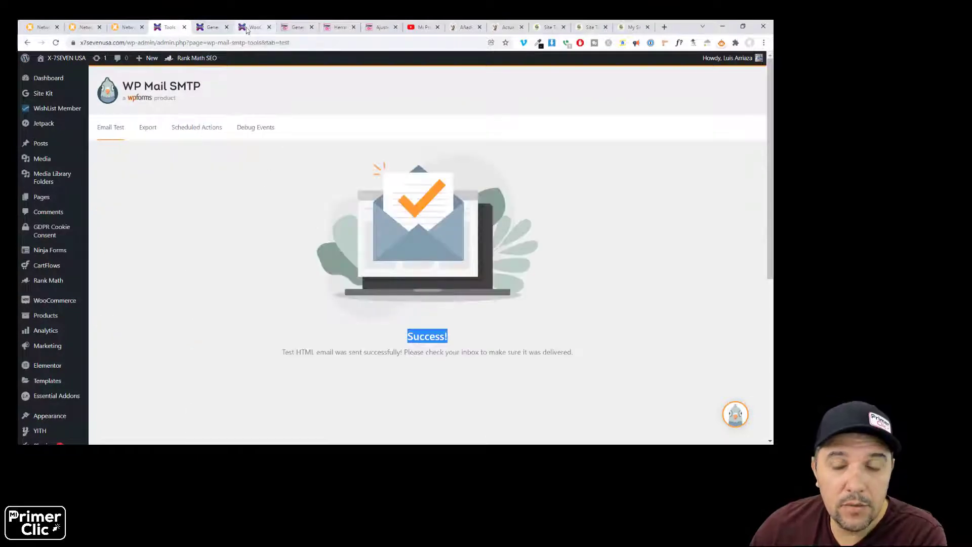
pyautogui.click(334, 27)
pyautogui.moveTo(179, 314); pyautogui.dragTo(110, 314)
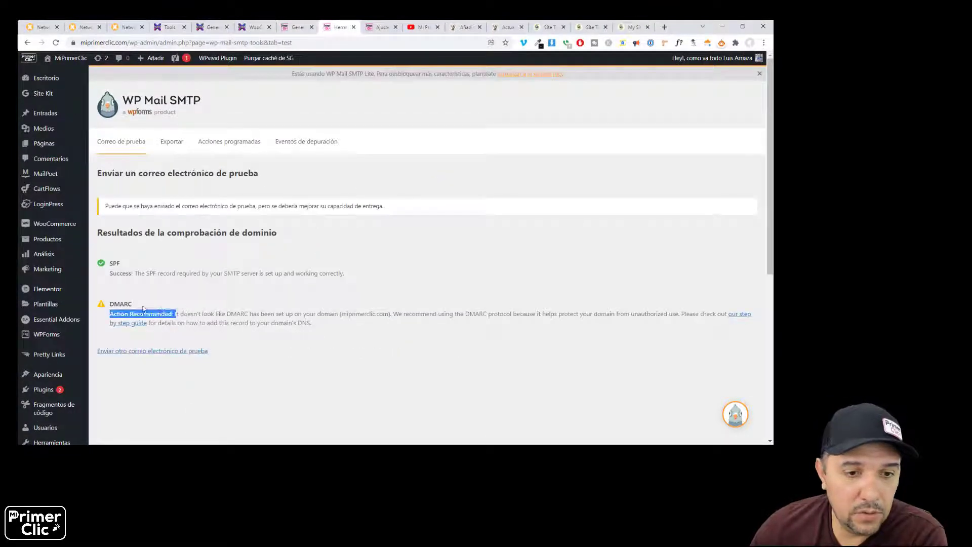
pyautogui.doubleClick(122, 304)
pyautogui.click(230, 301)
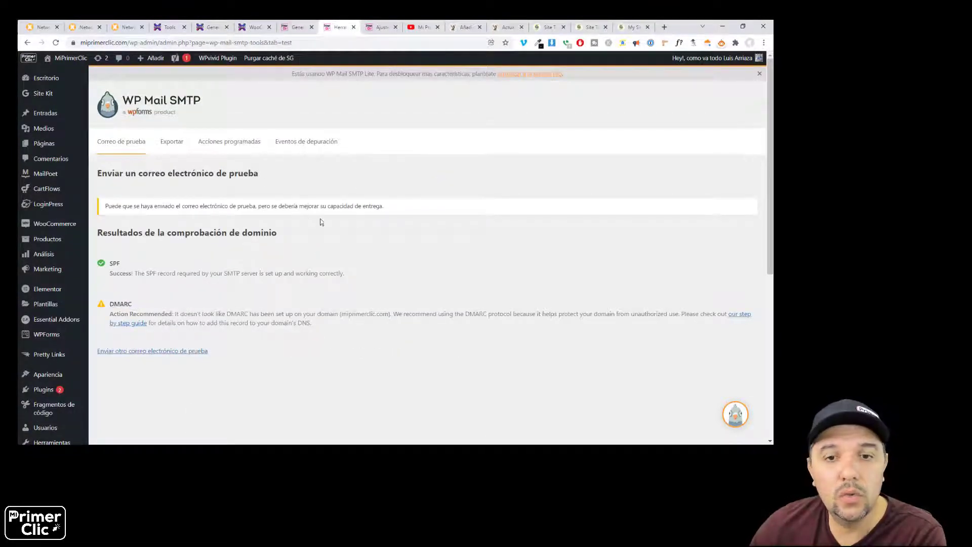
pyautogui.hotkey('ctrl', '3')
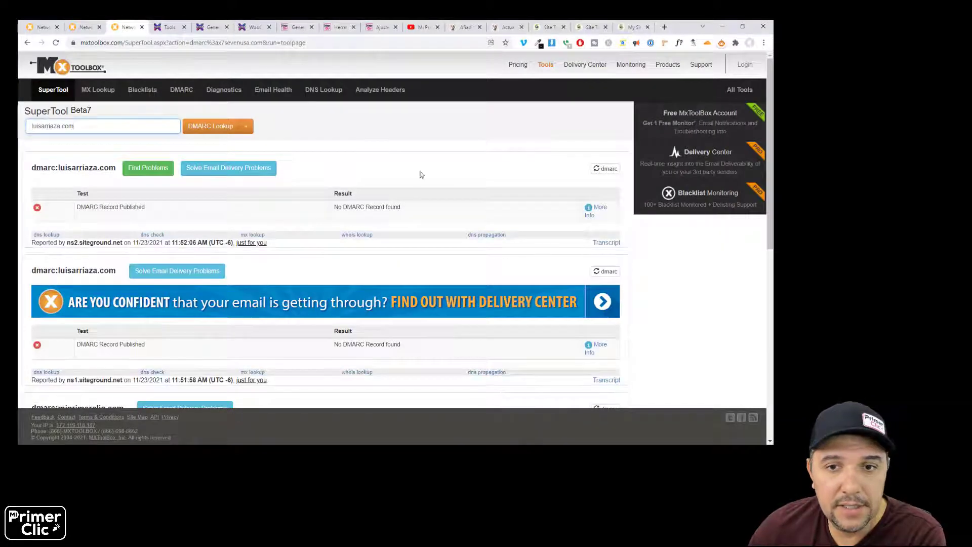
# - Point out the missing DMARC record in the other domain's MxToolbox lookup
pyautogui.click(420, 175)
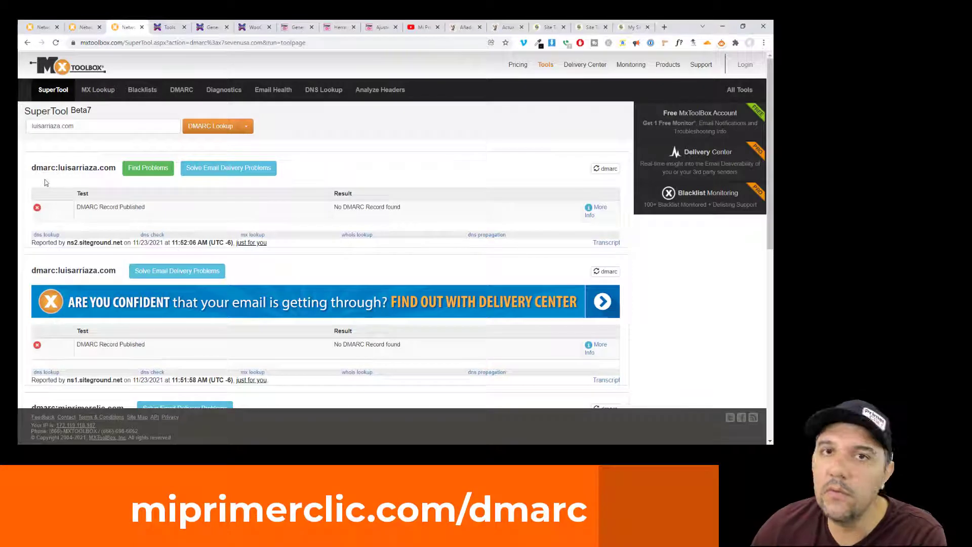
pyautogui.moveTo(31, 169); pyautogui.dragTo(56, 170)
pyautogui.click(65, 191)
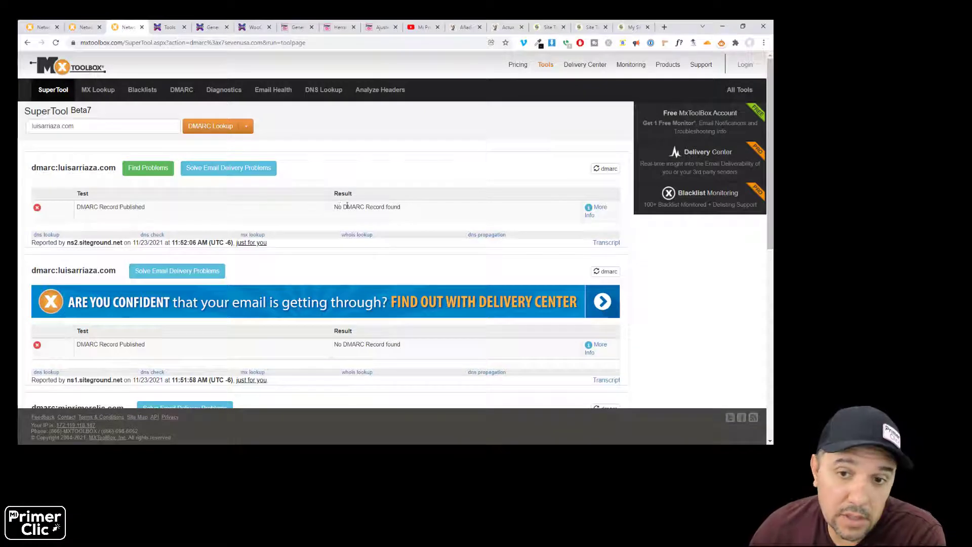
pyautogui.moveTo(338, 207); pyautogui.dragTo(418, 211)
pyautogui.click(432, 211)
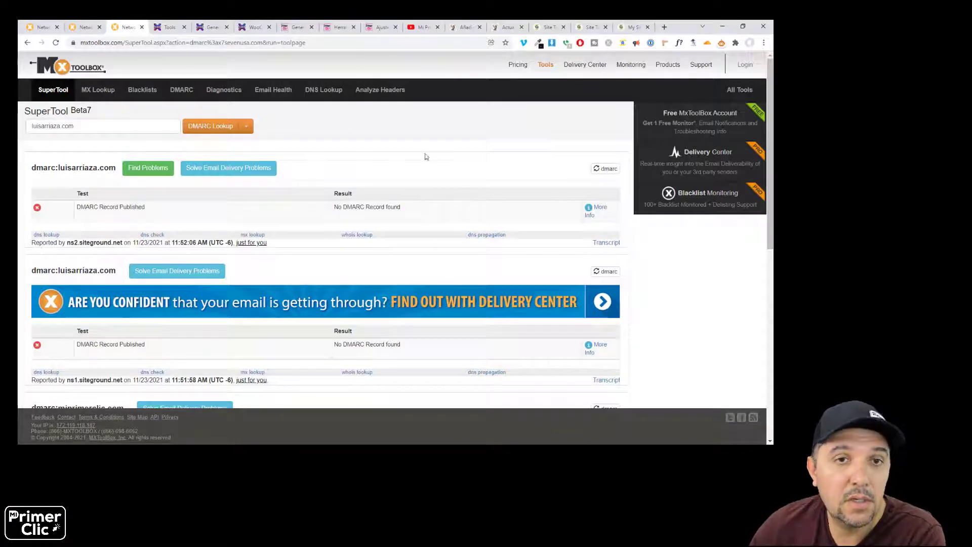
# - Review x7sevenusa.com's published DMARC record and its version, policy and reporting tags
pyautogui.click(40, 26)
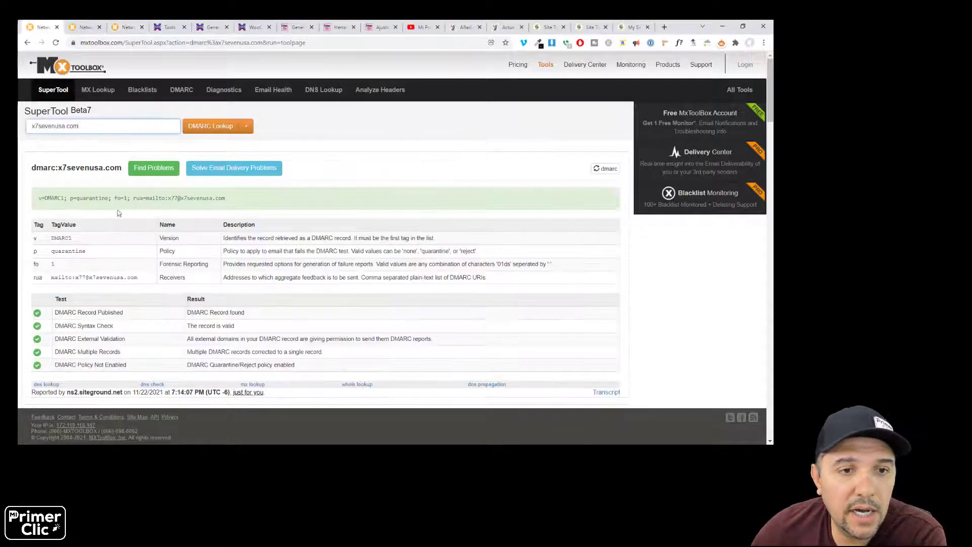
pyautogui.moveTo(39, 198); pyautogui.dragTo(234, 204)
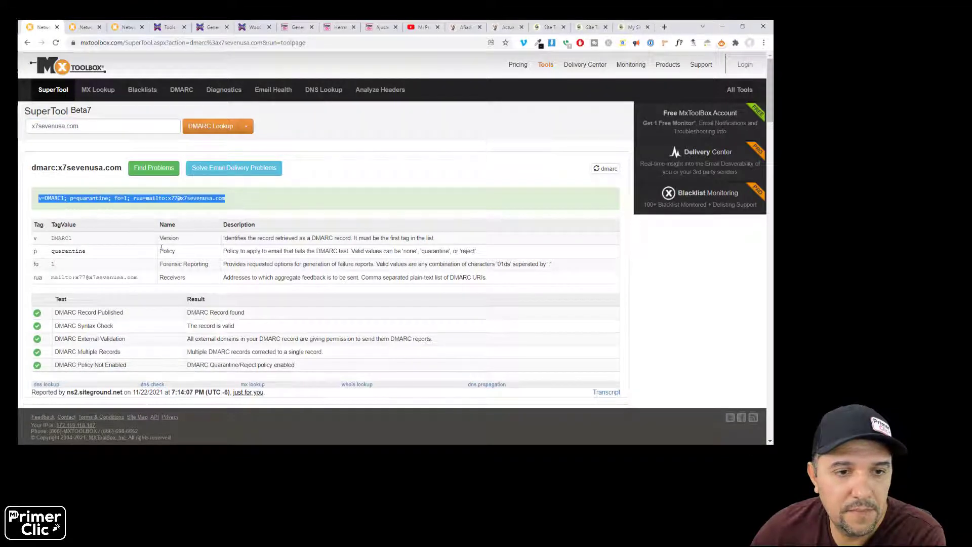
pyautogui.click(246, 204)
pyautogui.moveTo(225, 238); pyautogui.dragTo(414, 247)
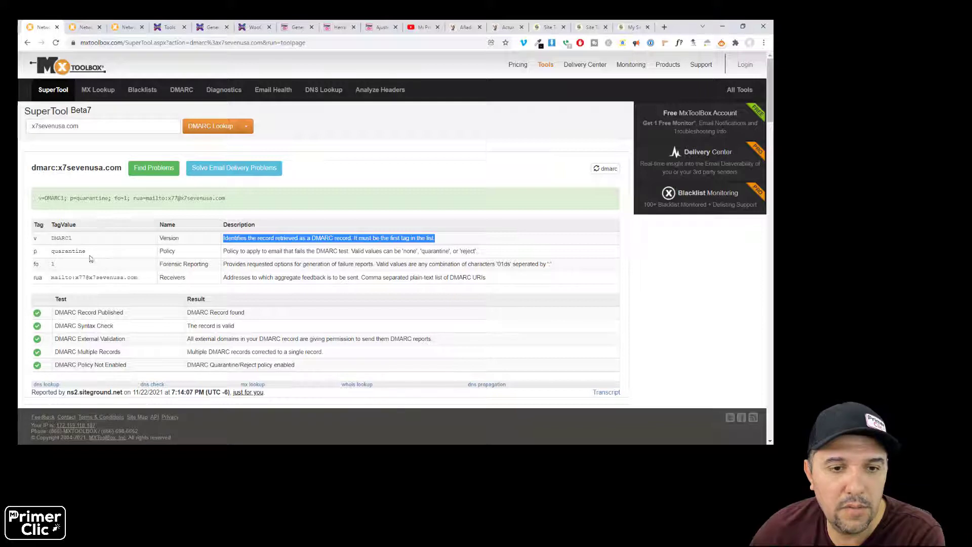
pyautogui.moveTo(59, 260); pyautogui.dragTo(112, 255)
pyautogui.click(172, 276)
pyautogui.click(105, 254)
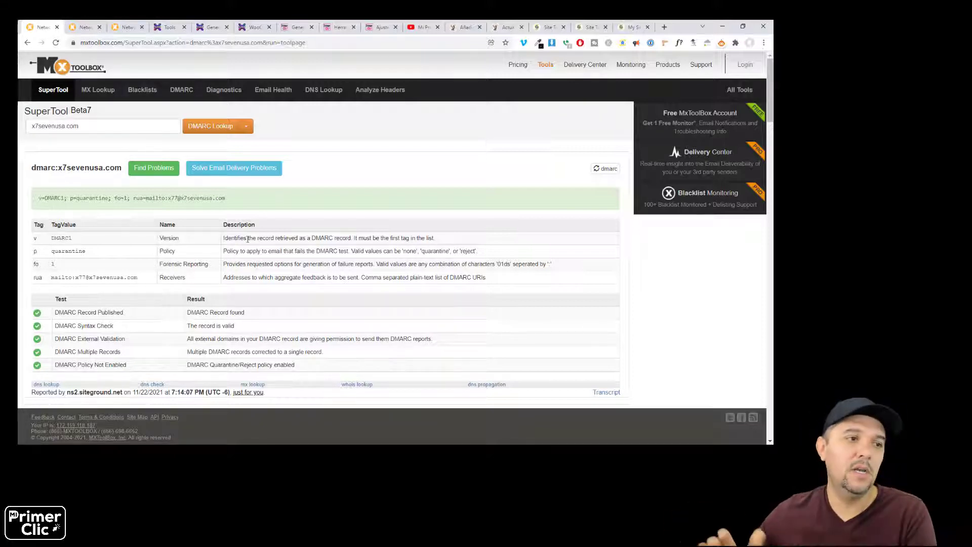
pyautogui.click(465, 27)
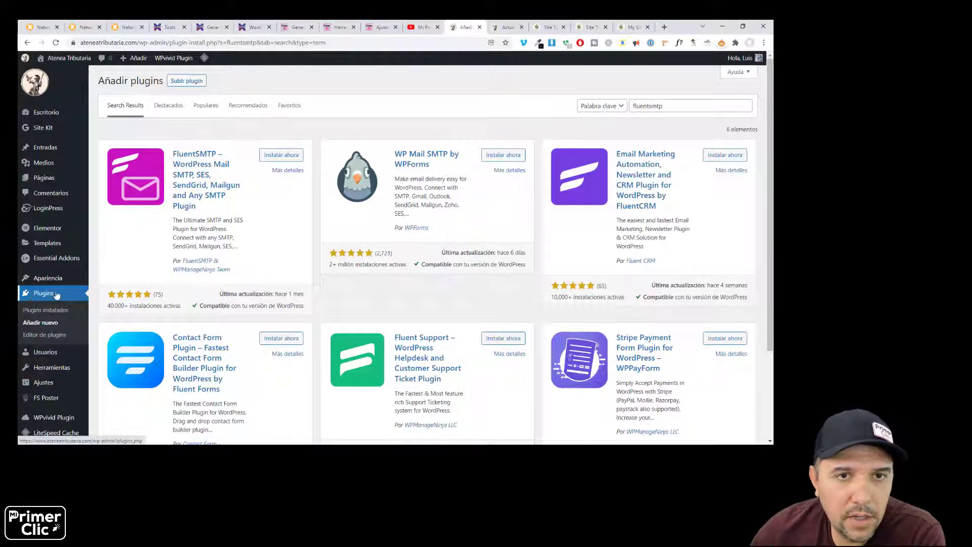
# - Install the FluentSMTP plugin from the search results and activate it
pyautogui.doubleClick(646, 106)
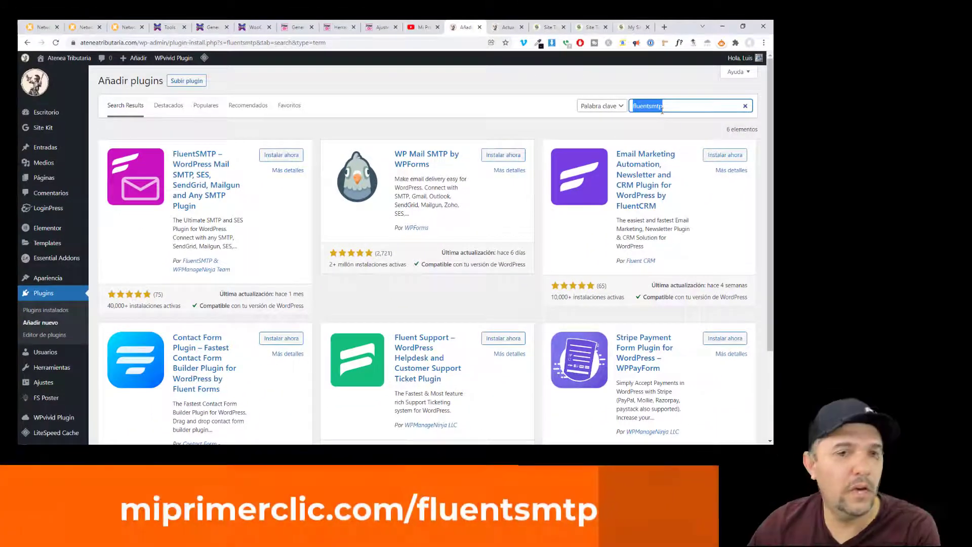
pyautogui.click(450, 127)
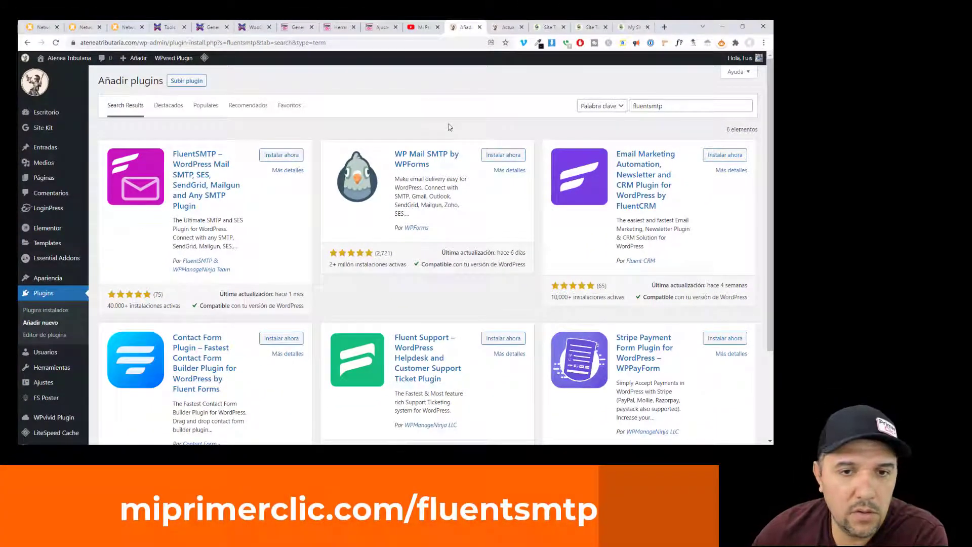
pyautogui.click(287, 156)
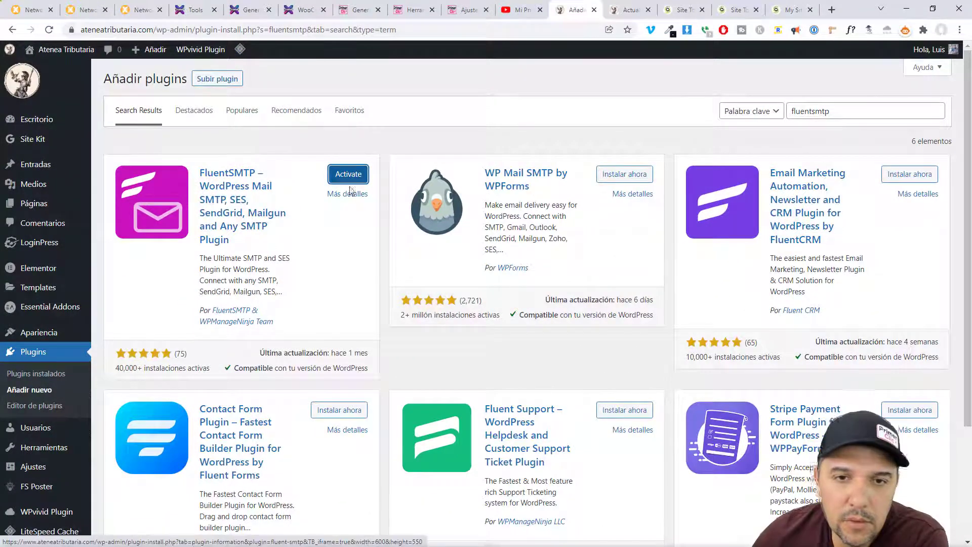
pyautogui.click(350, 182)
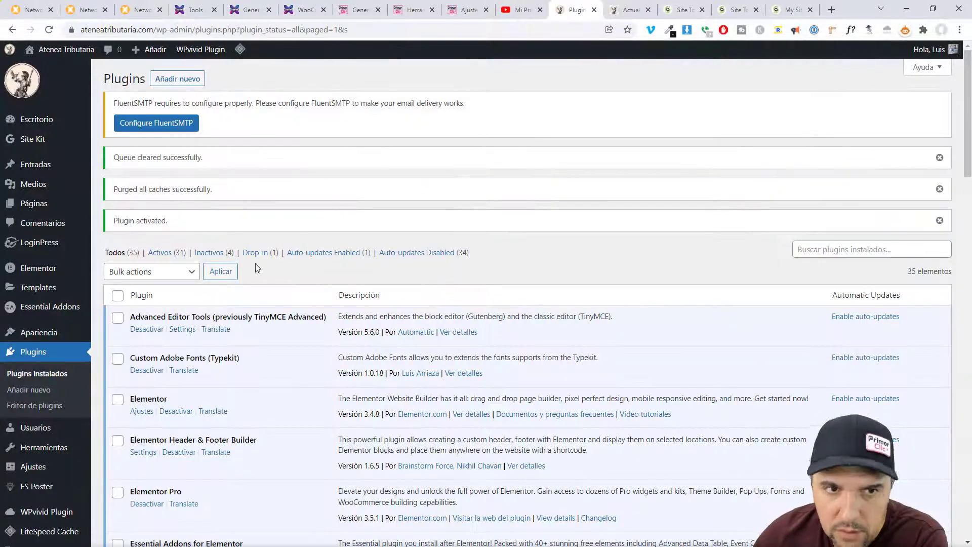
# - Launch FluentSMTP configuration from the Plugins page notice to reach its welcome screen
pyautogui.click(154, 123)
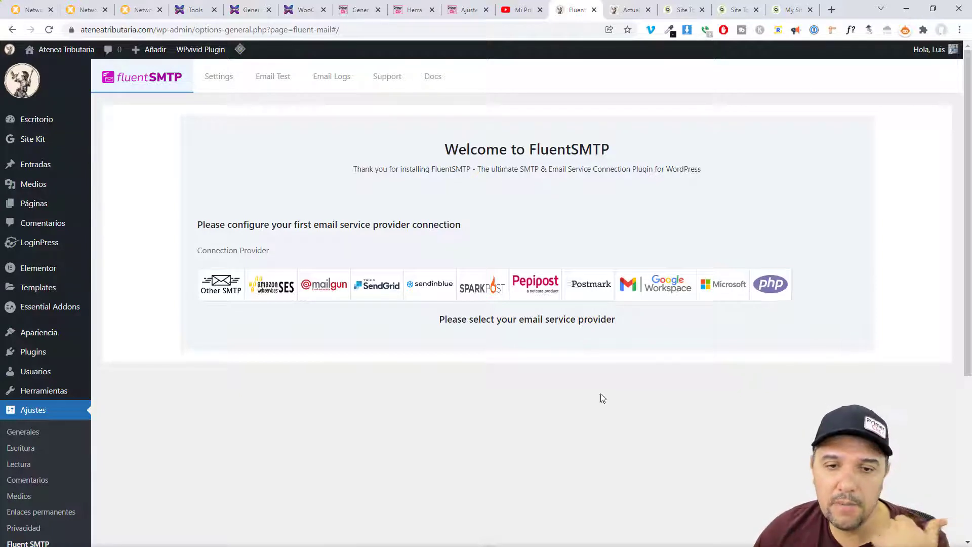
pyautogui.click(223, 287)
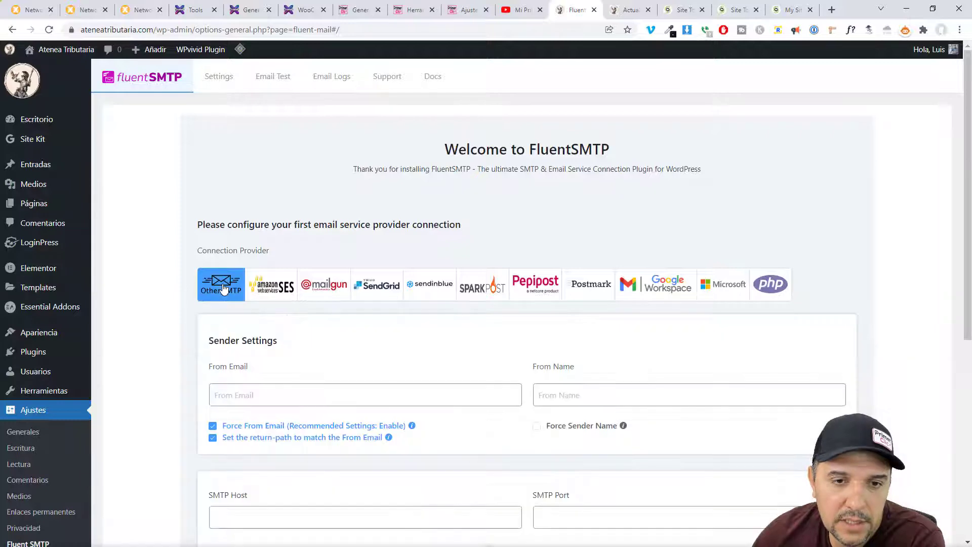
pyautogui.scroll(-3, 159, 318)
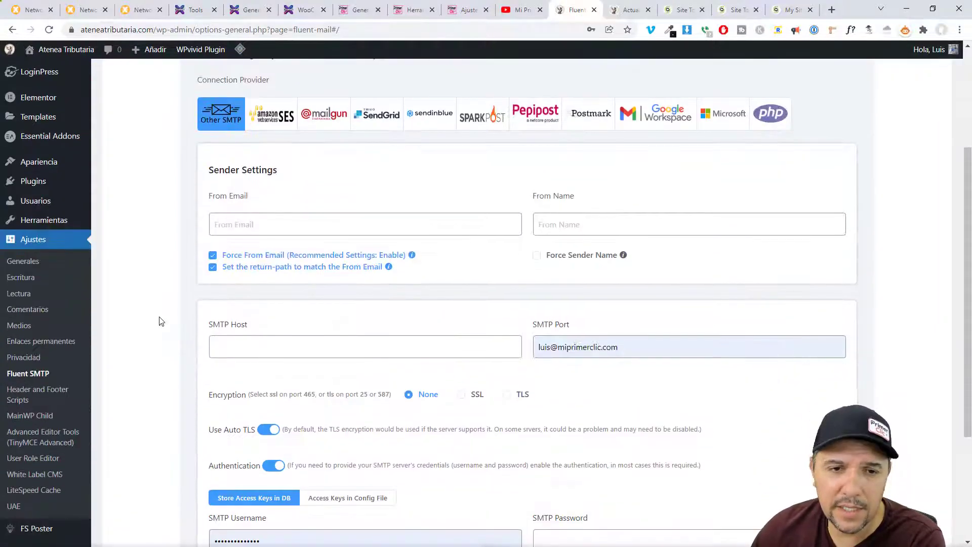
pyautogui.scroll(-1, 158, 304)
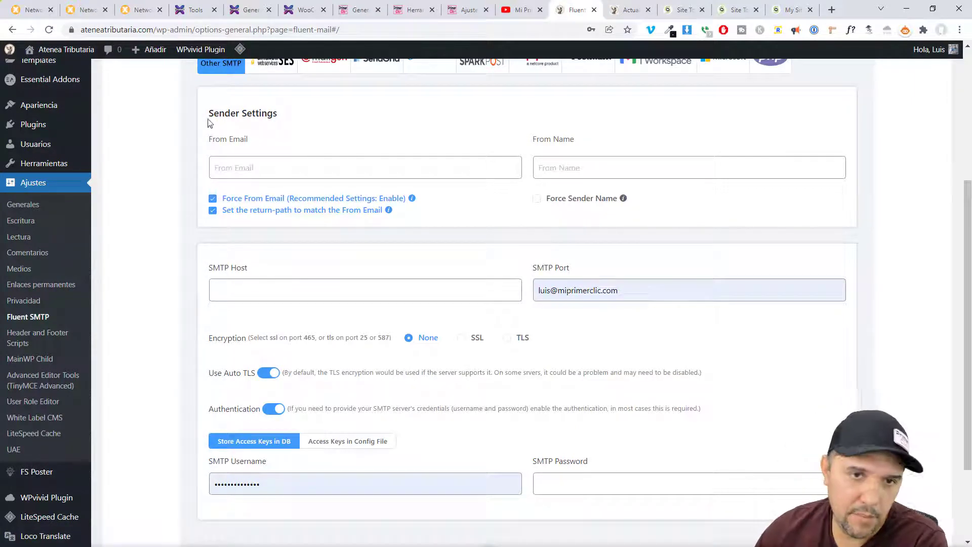
pyautogui.click(258, 158)
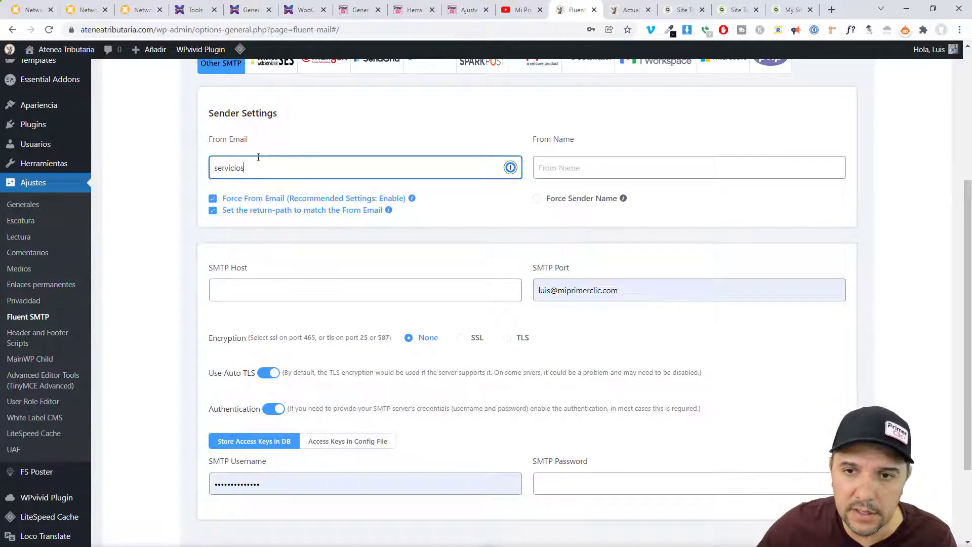
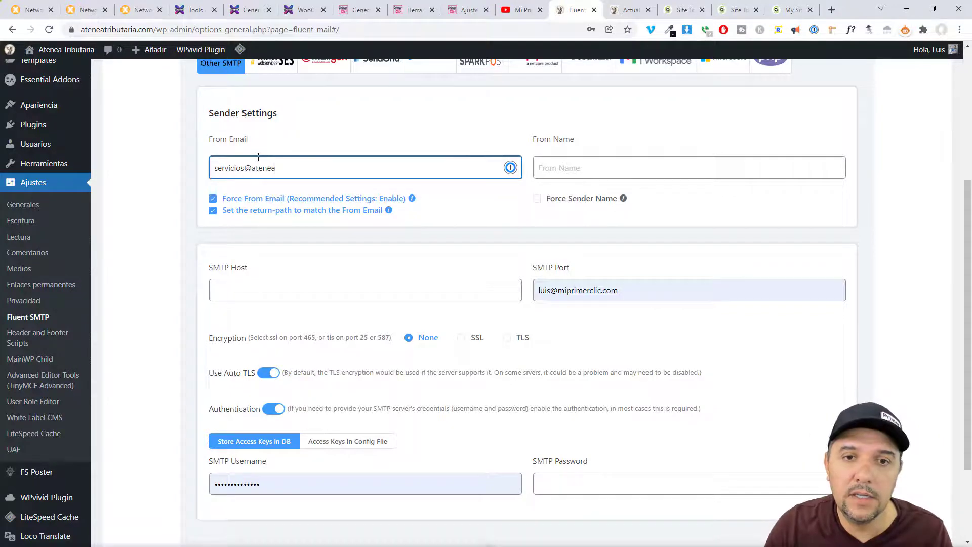
pyautogui.hotkey('ctrl', 'a')
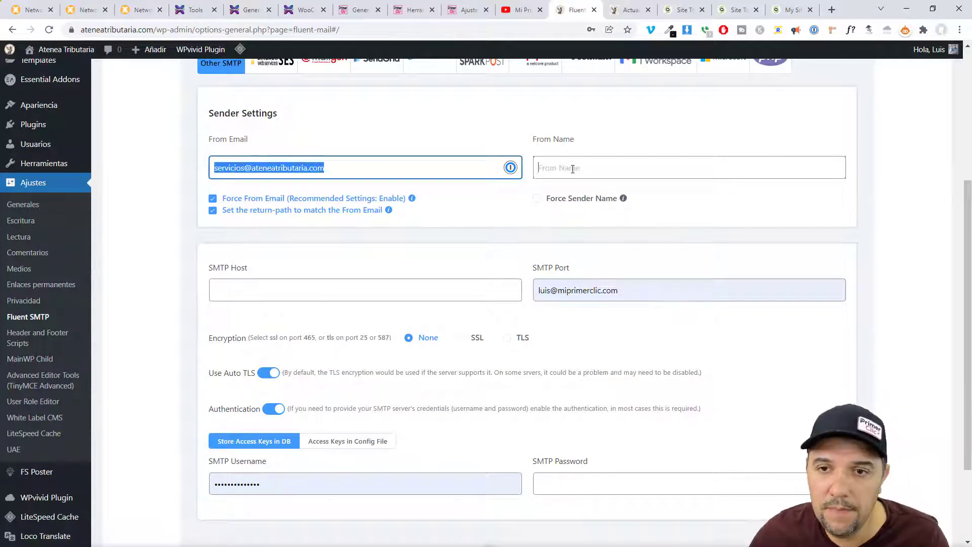
pyautogui.click(573, 169)
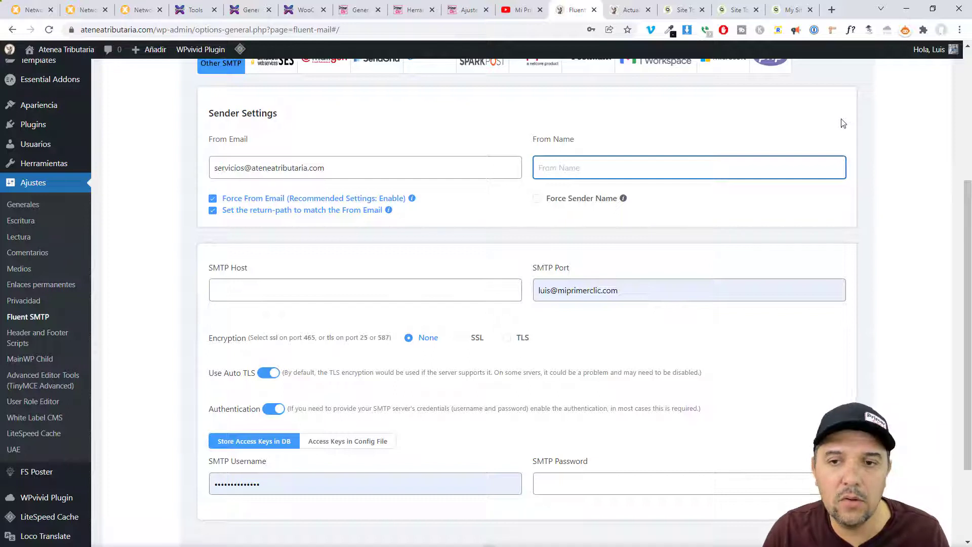
# - Set From Name to 'Atenea Tributaria' and enable Force Sender Name
pyautogui.write('Luis @')
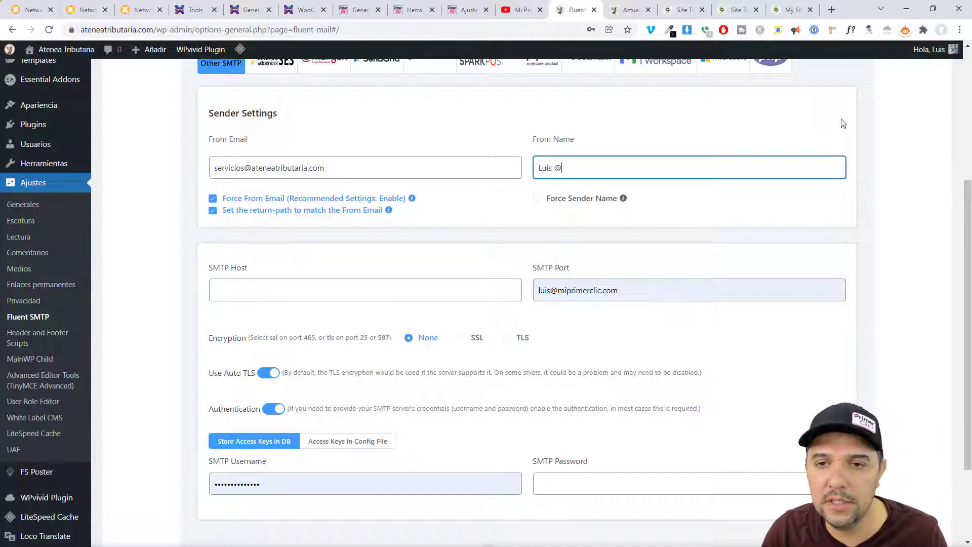
pyautogui.write(' Atenea')
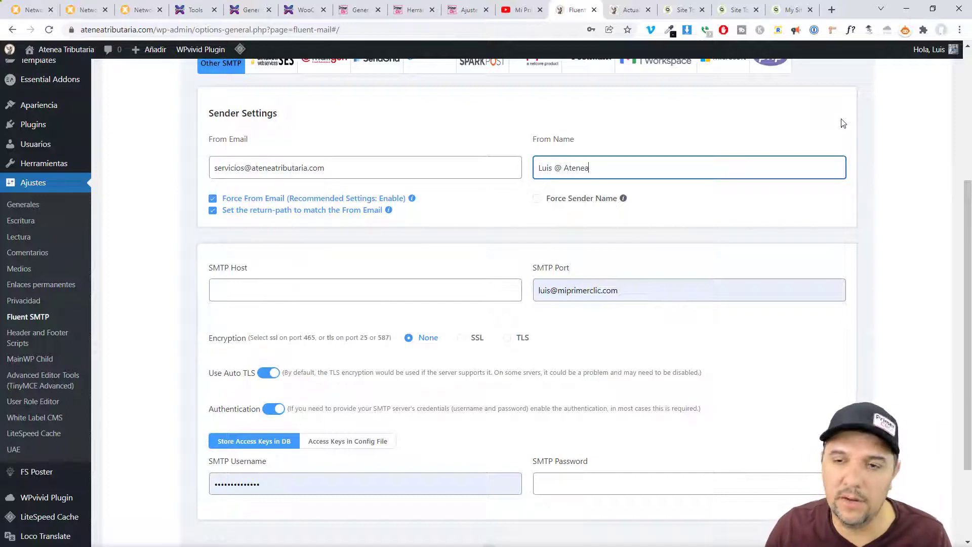
pyautogui.hotkey('ctrl', 'a')
pyautogui.press('Home')
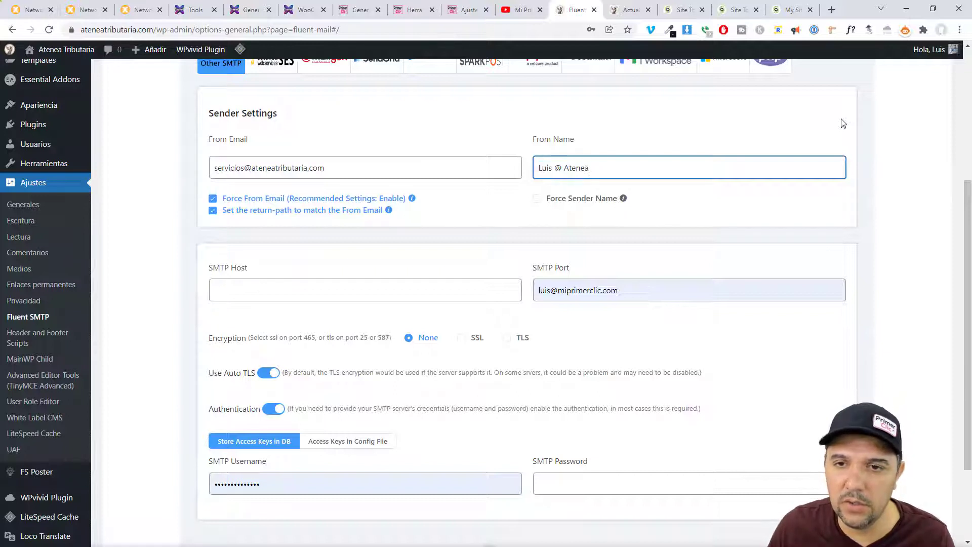
pyautogui.hotkey('ctrl', 'shift', 'Right')
pyautogui.hotkey('ctrl', 'shift', 'Right')
pyautogui.press('Delete')
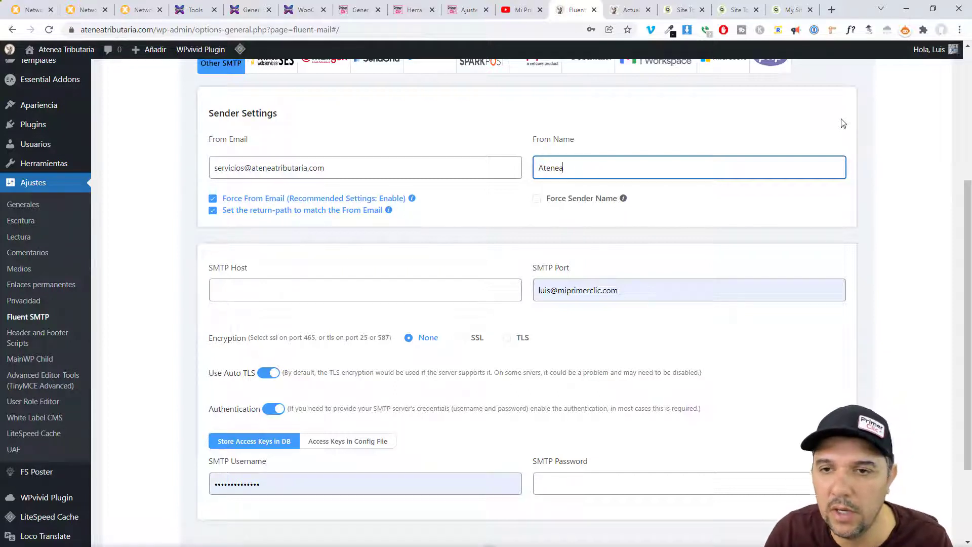
pyautogui.write('Tributaria')
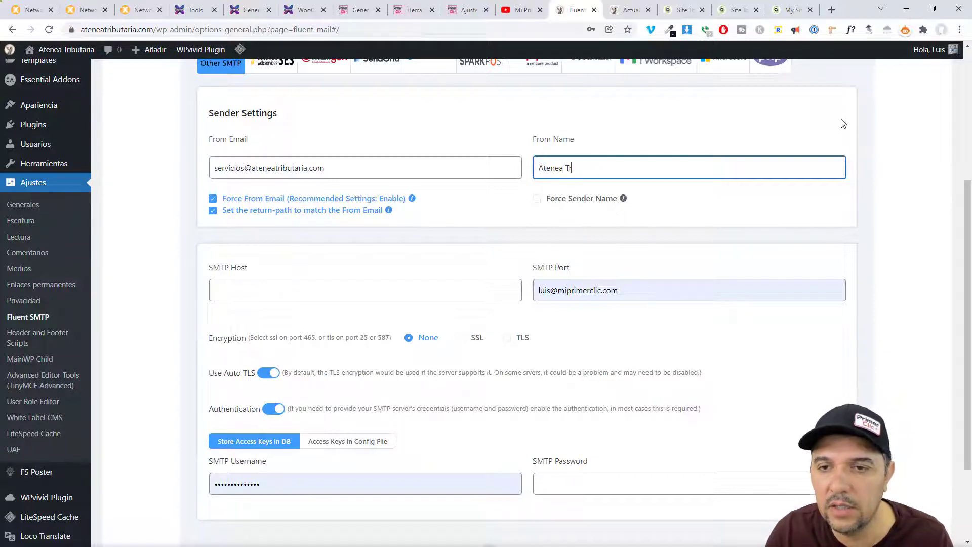
pyautogui.click(536, 199)
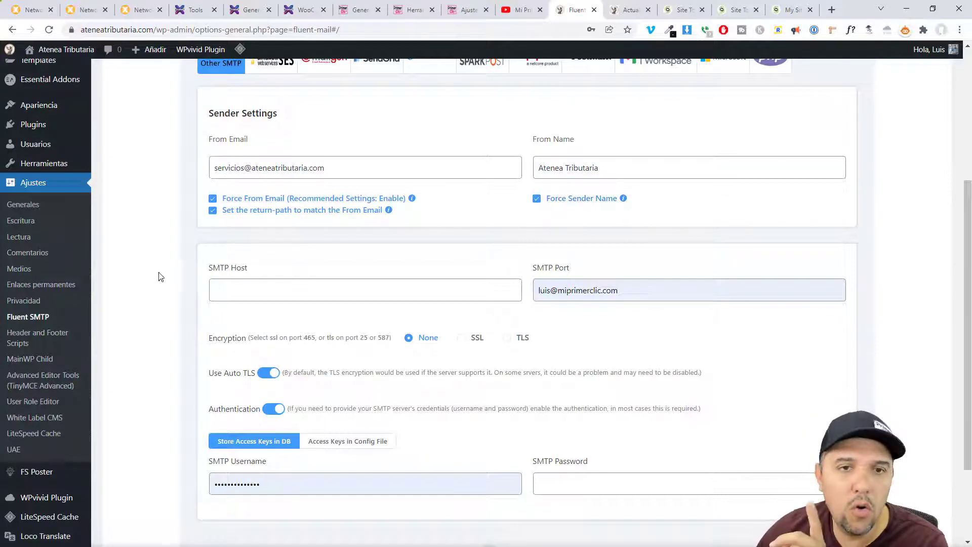
pyautogui.moveTo(343, 167); pyautogui.dragTo(216, 167)
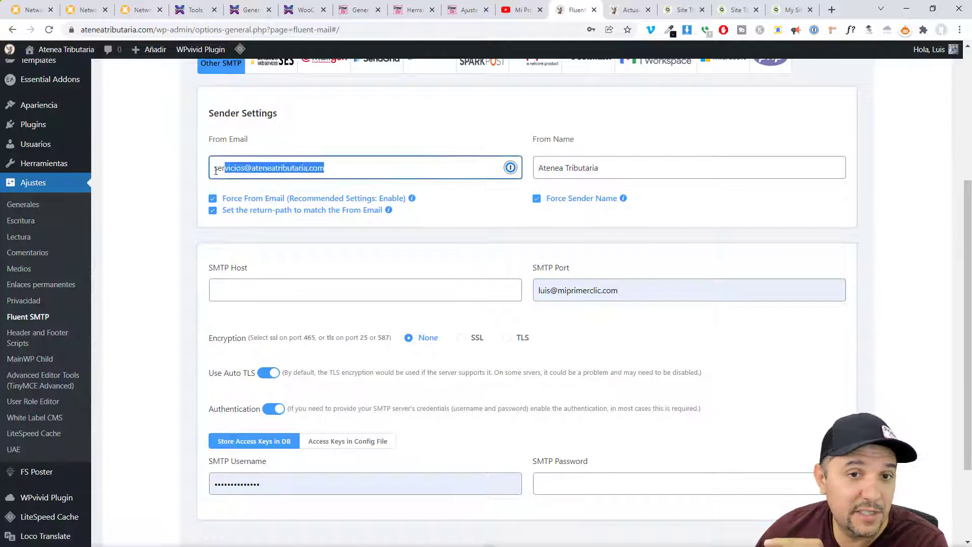
pyautogui.click(161, 201)
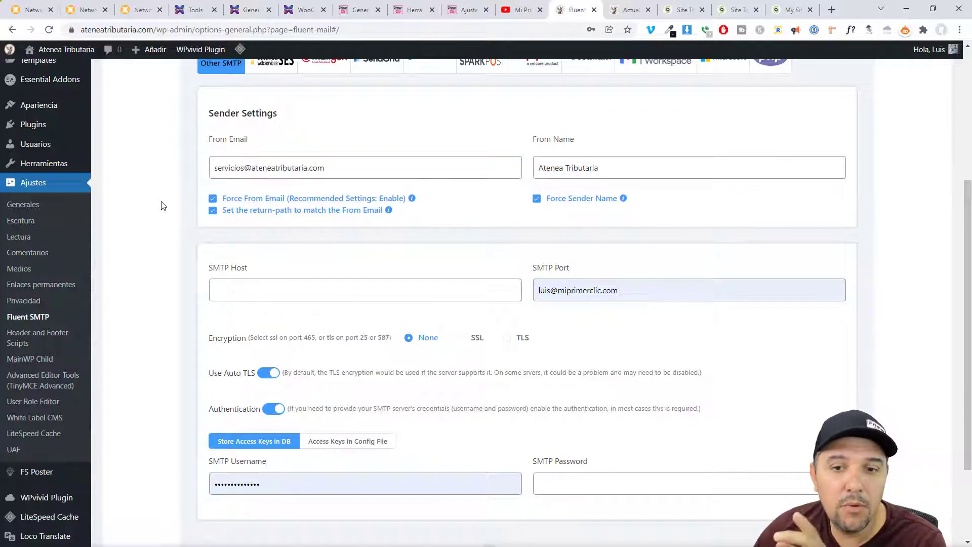
pyautogui.moveTo(210, 268); pyautogui.dragTo(258, 270)
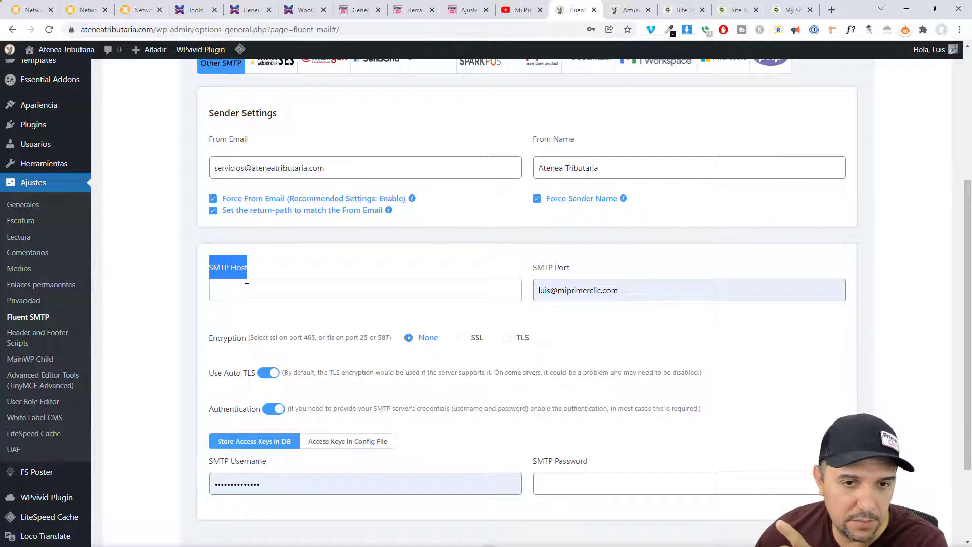
# - Replace the SMTP port with 465 and select SSL encryption to match it
pyautogui.click(248, 288)
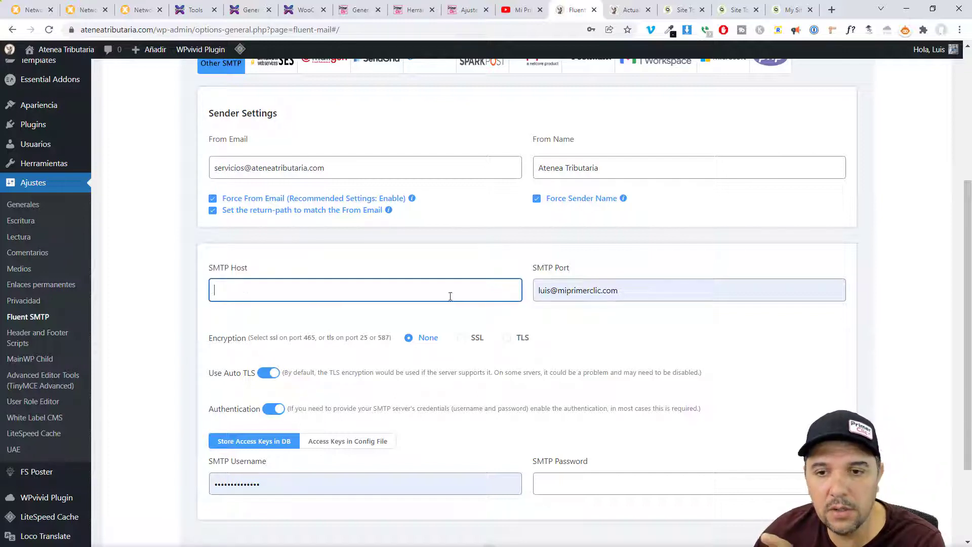
pyautogui.tripleClick(642, 297)
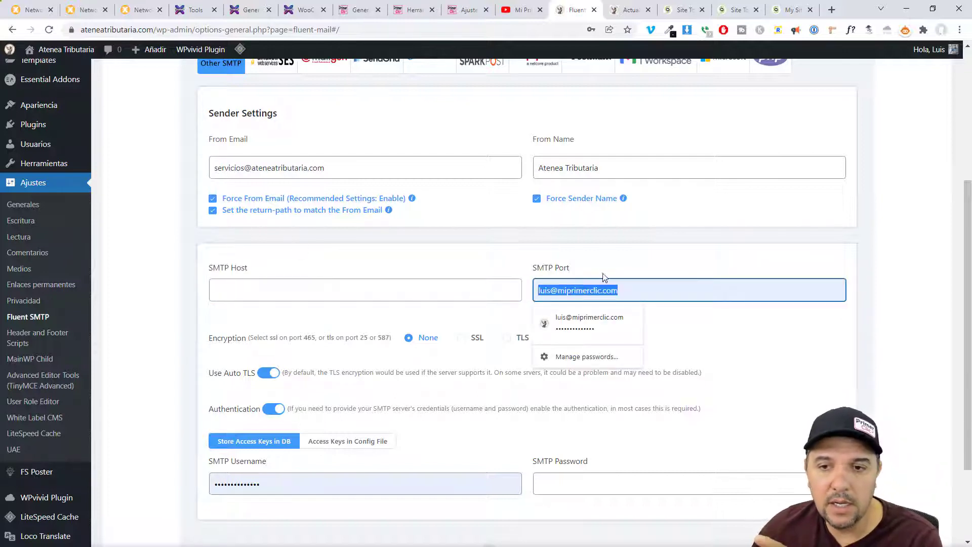
pyautogui.press('BackSpace')
pyautogui.write('465')
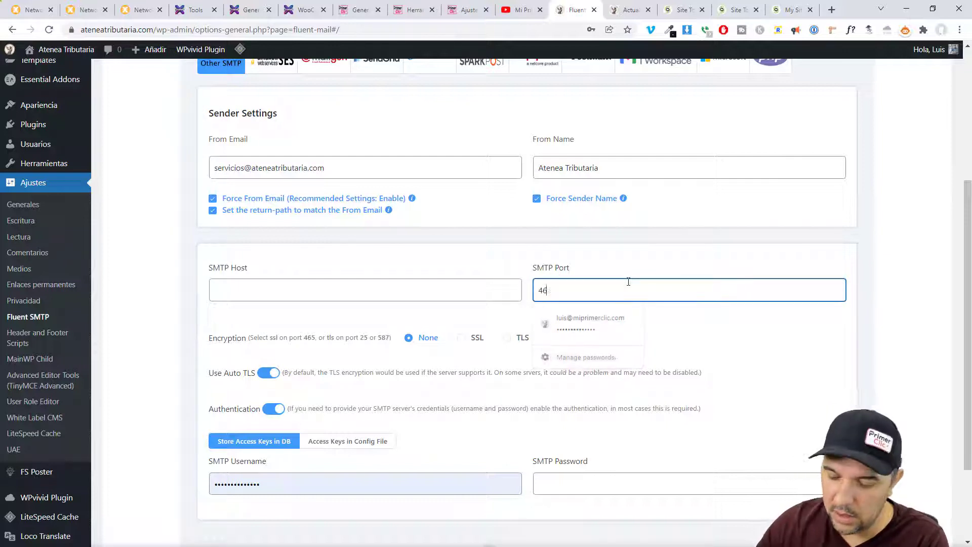
pyautogui.click(164, 339)
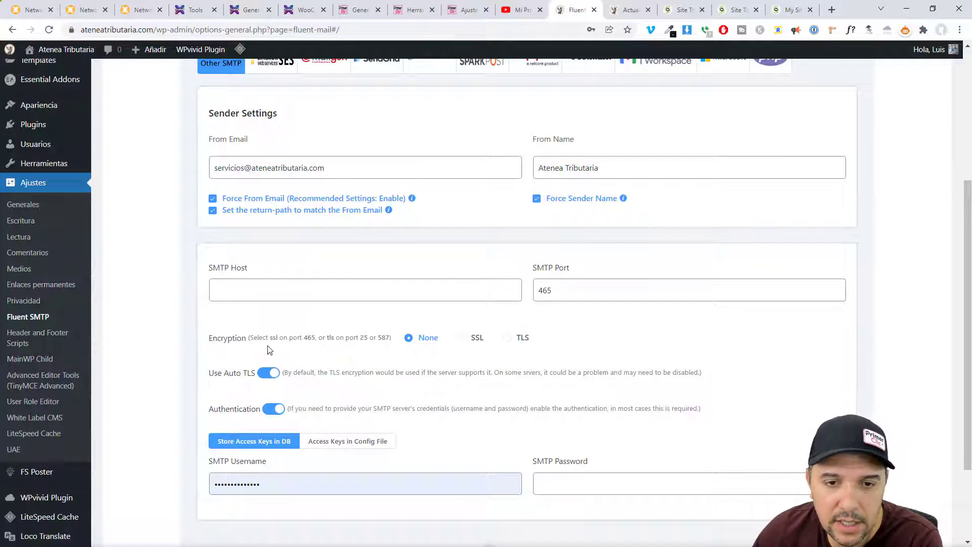
pyautogui.moveTo(268, 341); pyautogui.dragTo(290, 343)
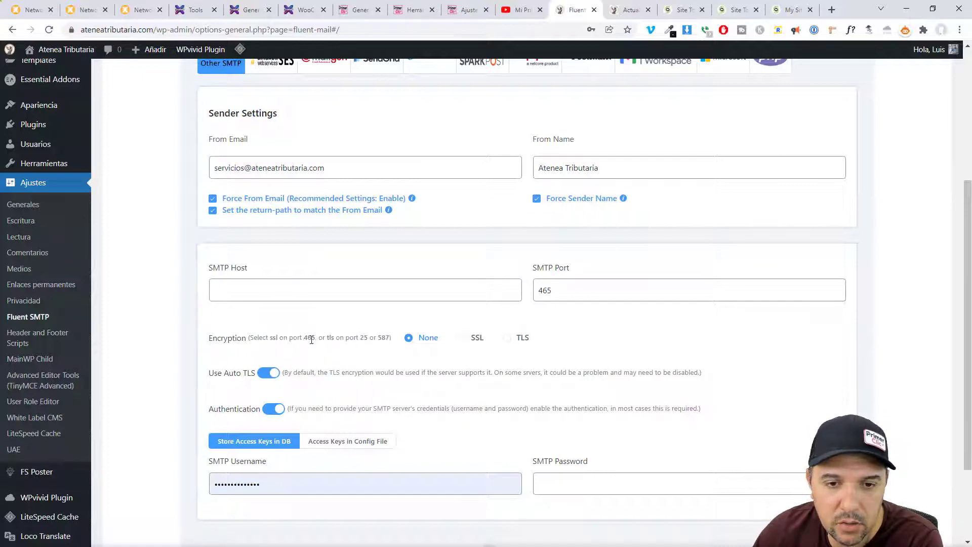
pyautogui.doubleClick(309, 337)
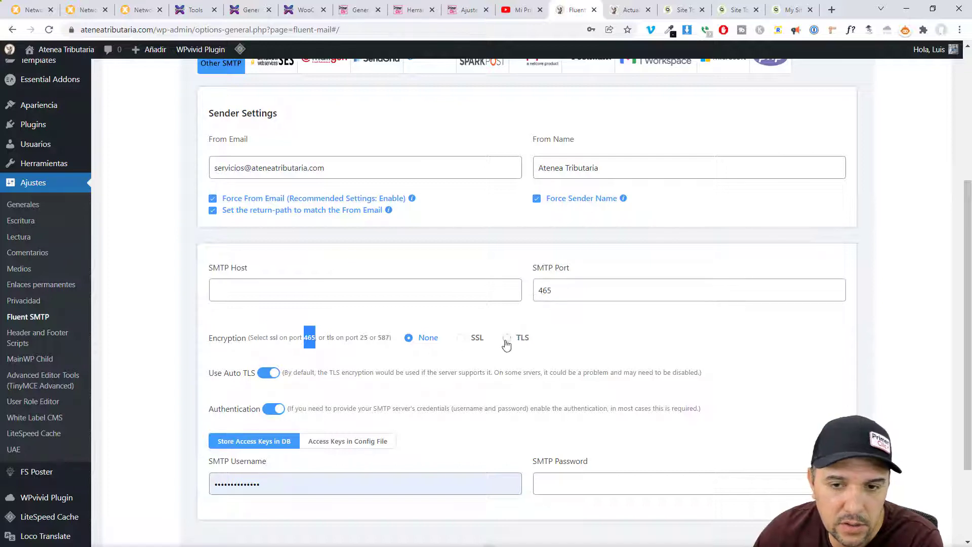
pyautogui.click(462, 339)
pyautogui.click(208, 351)
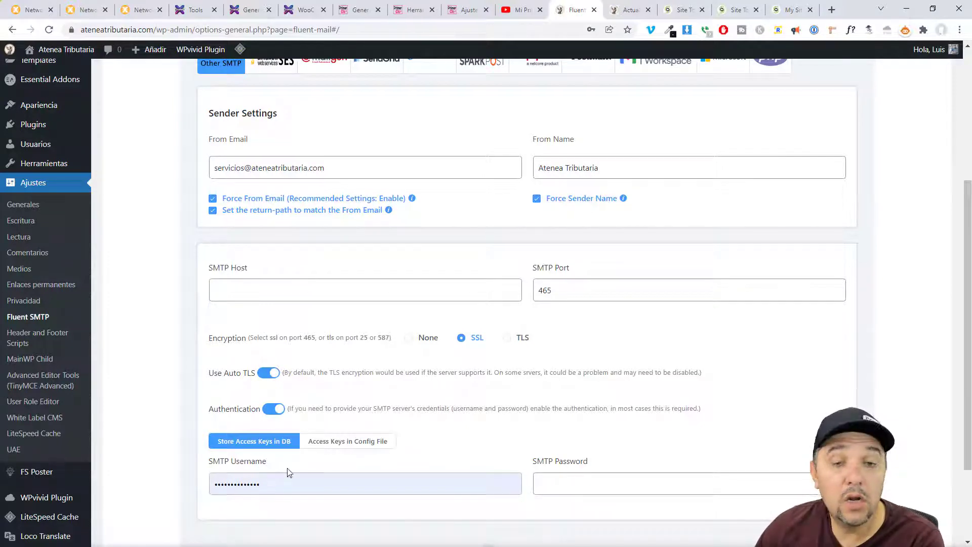
# - Paste the new sending account's login into the SMTP Username field
pyautogui.moveTo(343, 167); pyautogui.dragTo(196, 156)
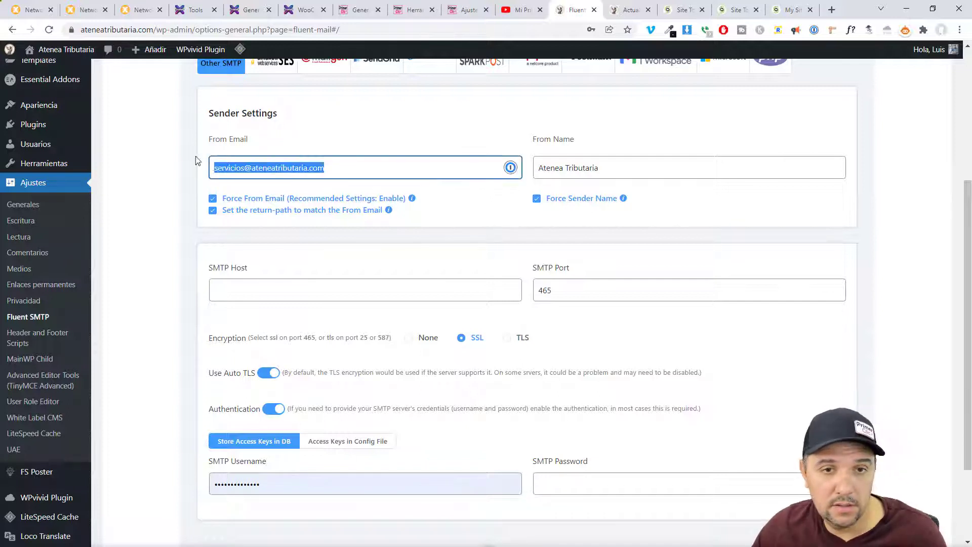
pyautogui.click(278, 484)
pyautogui.hotkey('ctrl', 'v')
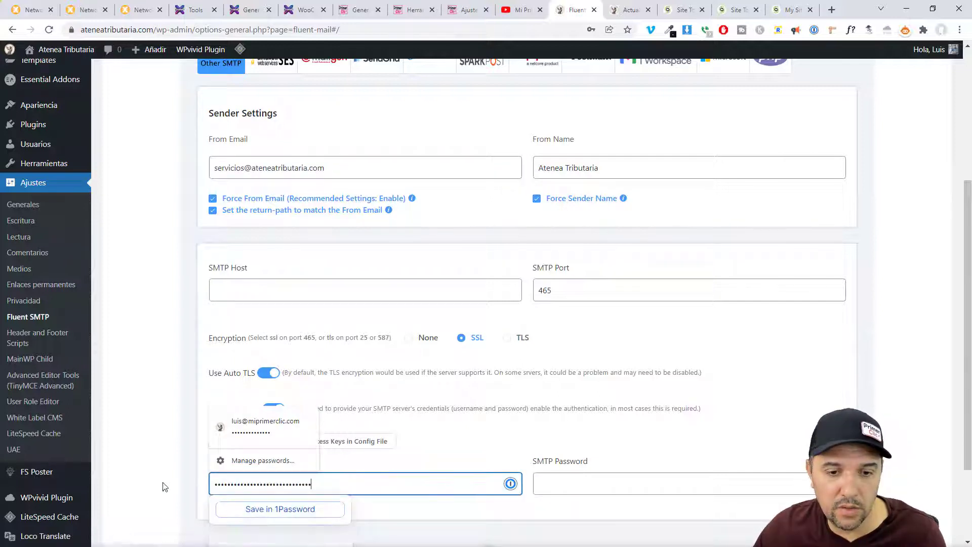
pyautogui.click(565, 481)
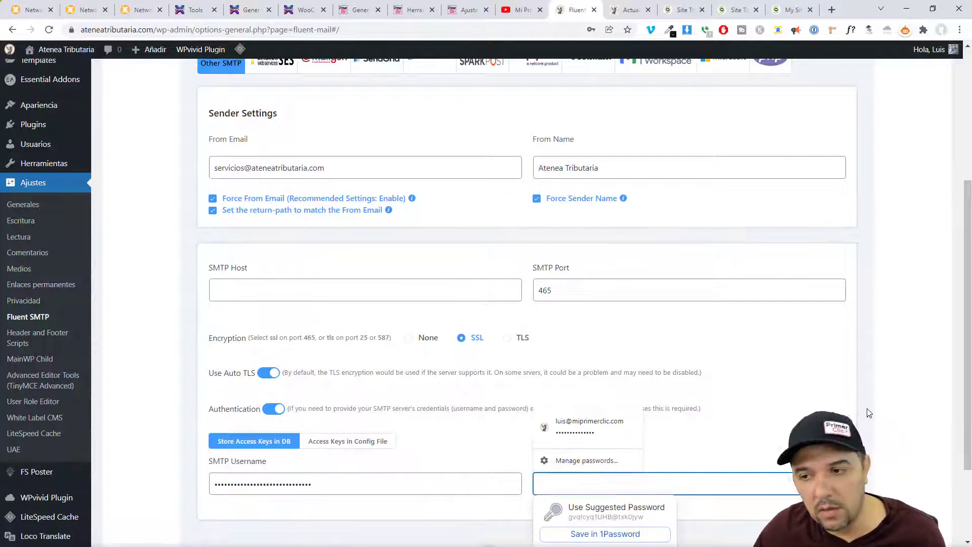
# - Re-examine the From Email address, selecting its servicios part and then the full address
pyautogui.scroll(-2, 786, 391)
pyautogui.scroll(2, 786, 395)
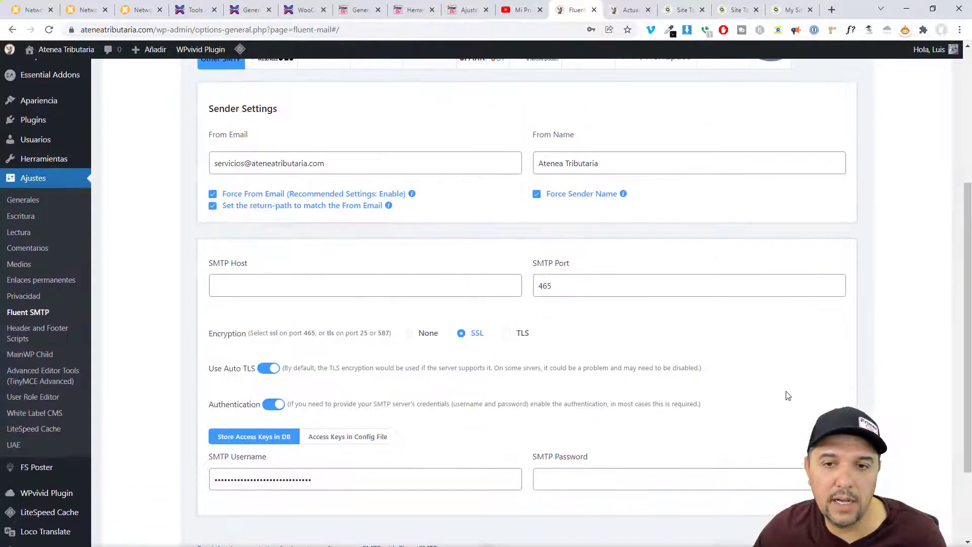
pyautogui.doubleClick(229, 163)
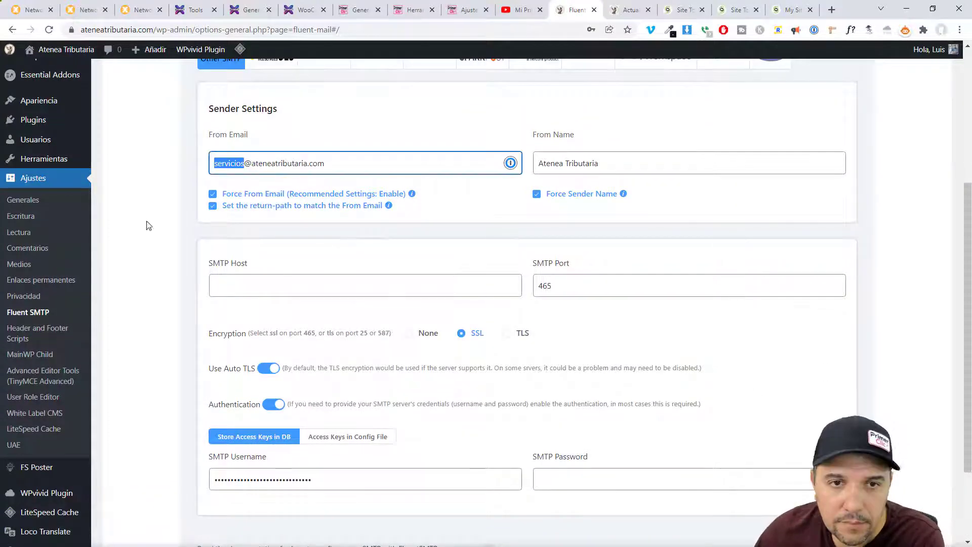
pyautogui.click(182, 232)
pyautogui.moveTo(329, 164); pyautogui.dragTo(189, 172)
pyautogui.click(186, 235)
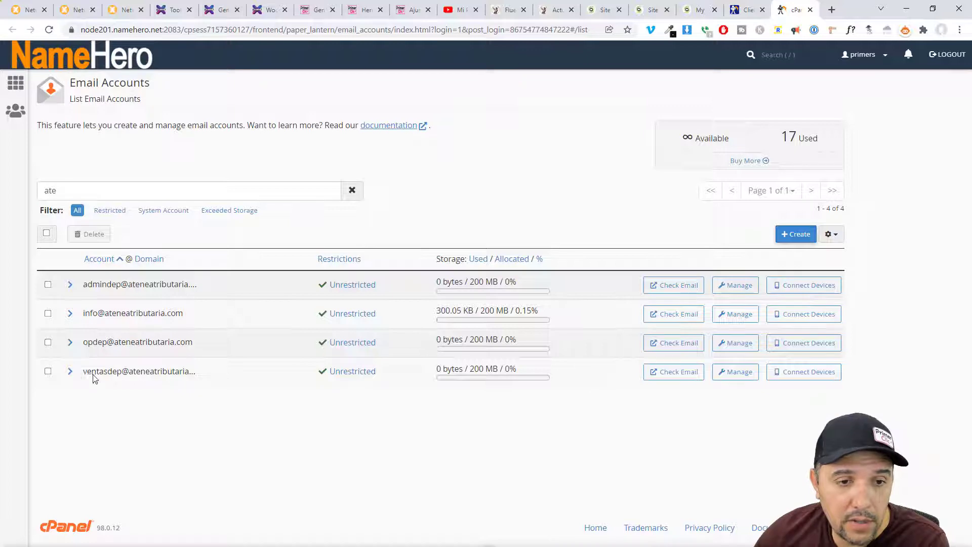
pyautogui.click(83, 186)
pyautogui.click(797, 233)
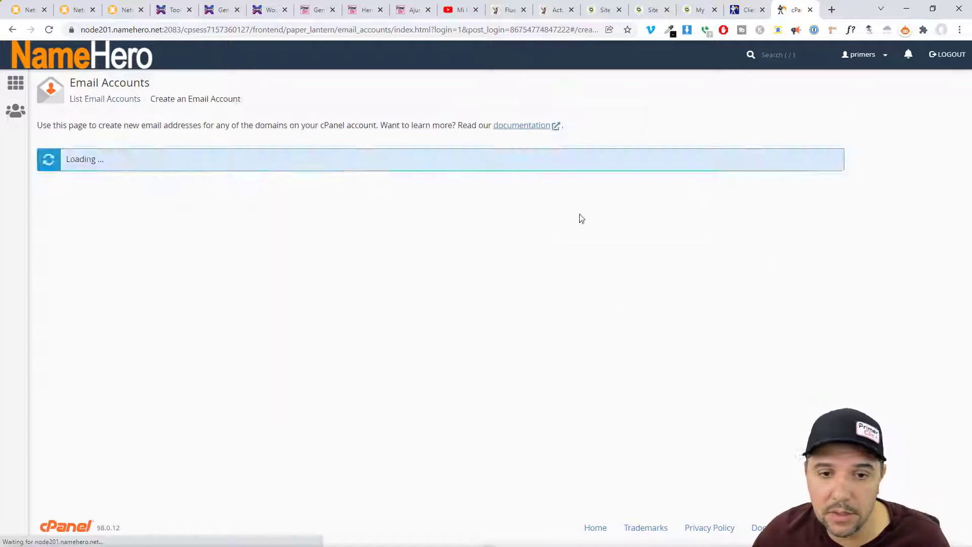
pyautogui.click(101, 203)
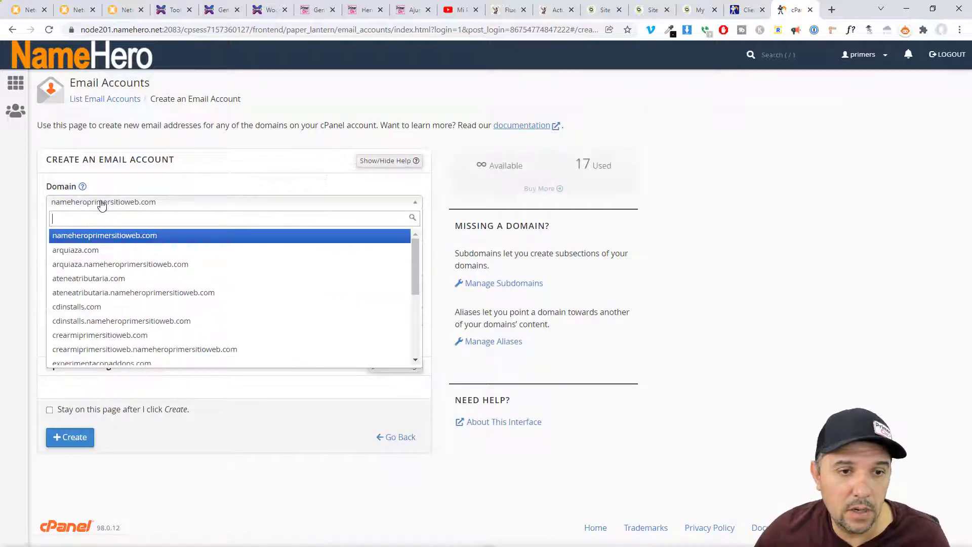
pyautogui.click(109, 278)
pyautogui.click(103, 268)
pyautogui.click(164, 320)
pyautogui.hotkey('ctrl', 'v')
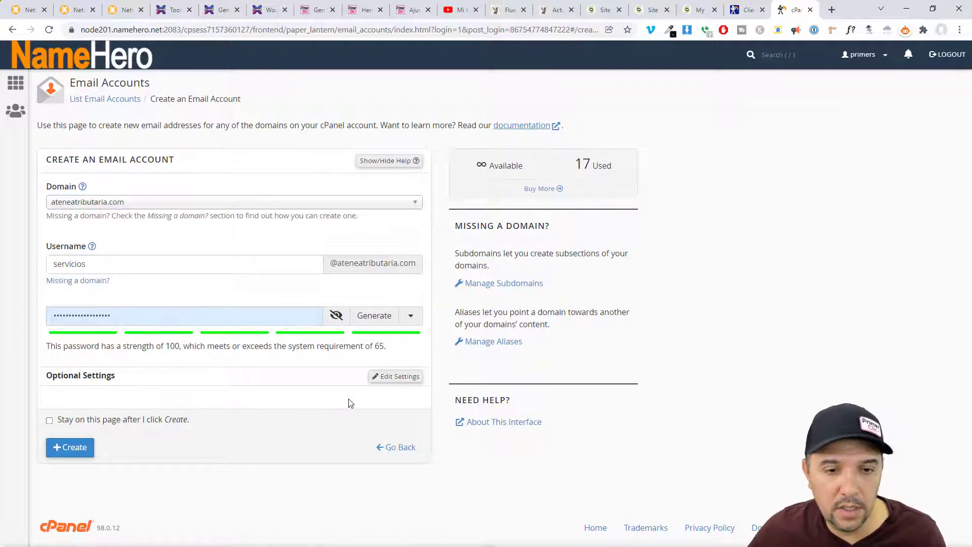
# - Set the mailbox quota to 500 MB, turn off the welcome email, and create it
pyautogui.click(394, 381)
pyautogui.moveTo(94, 321); pyautogui.dragTo(38, 321)
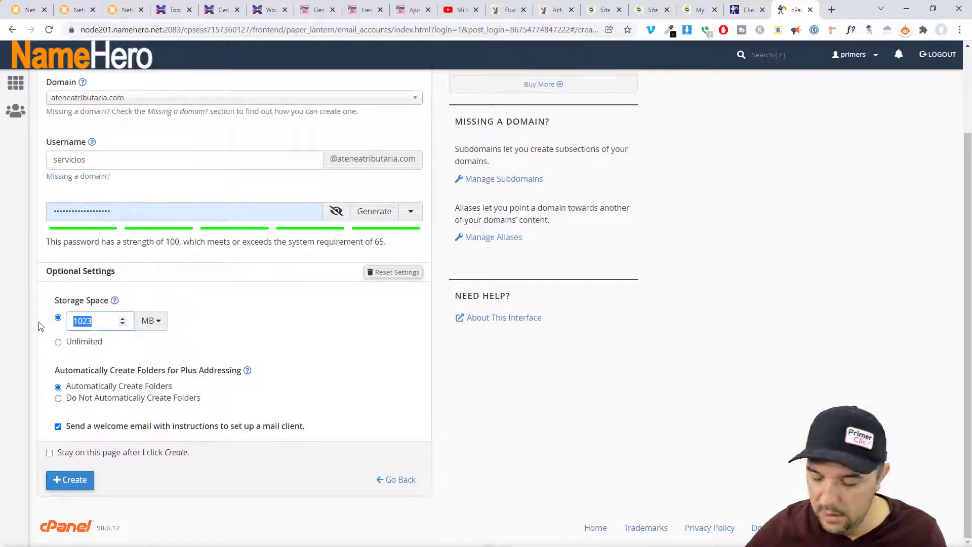
pyautogui.write('500')
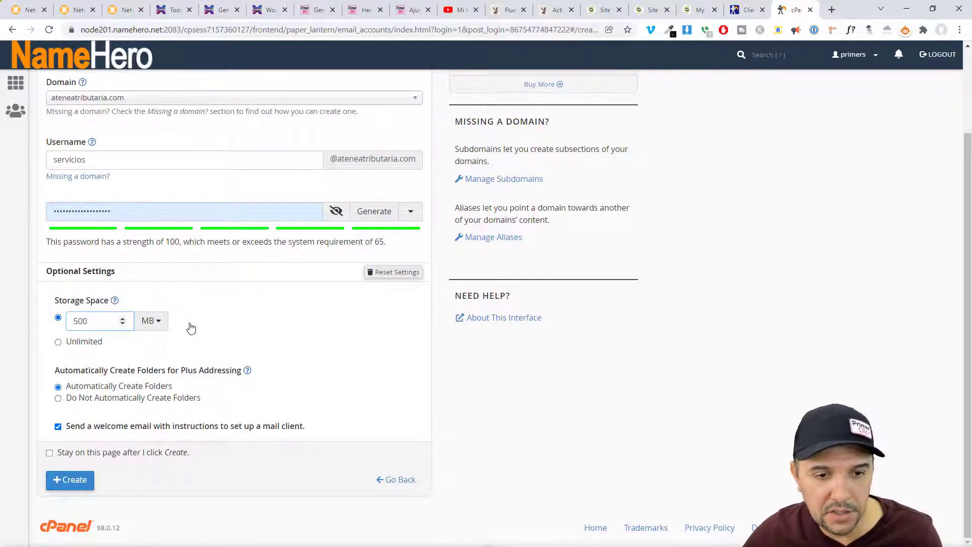
pyautogui.click(67, 428)
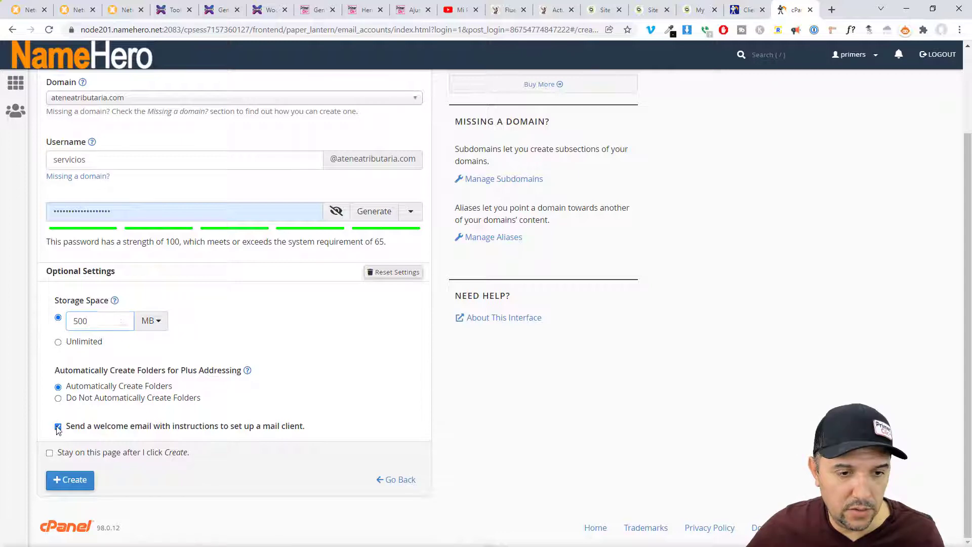
pyautogui.click(72, 480)
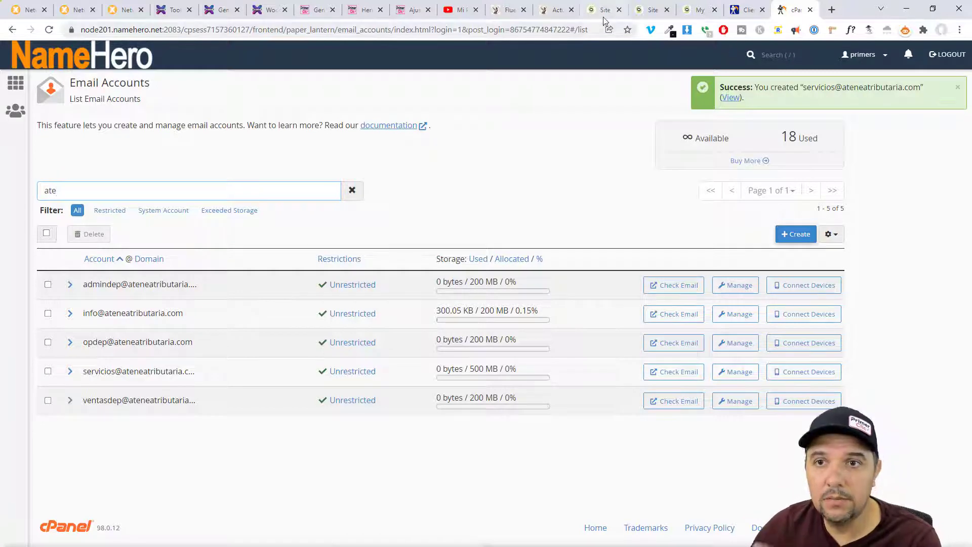
pyautogui.click(508, 10)
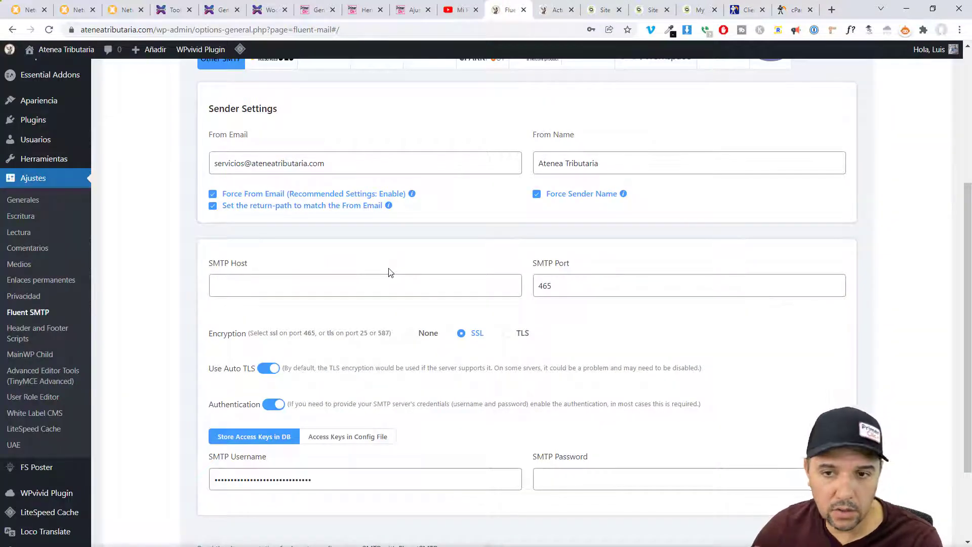
# - Paste the servicios mailbox password as the Fluent SMTP password, then return to cPanel's email list
pyautogui.click(568, 478)
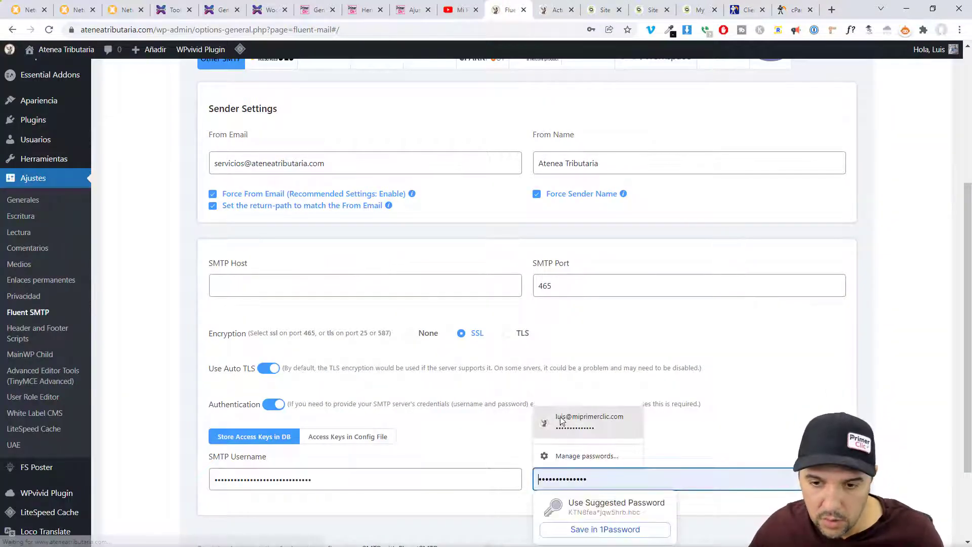
pyautogui.click(888, 371)
pyautogui.click(631, 480)
pyautogui.hotkey('ctrl', 'v')
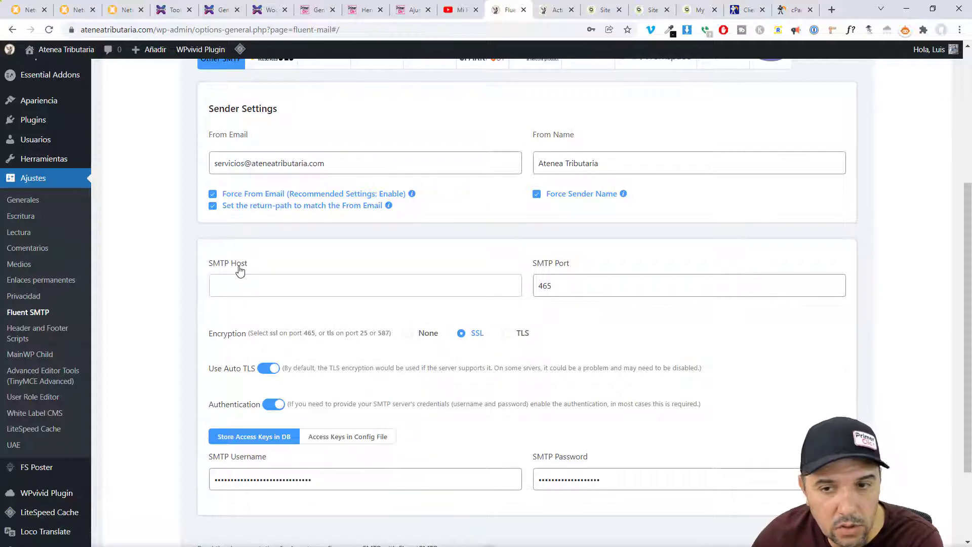
pyautogui.click(689, 14)
pyautogui.click(794, 10)
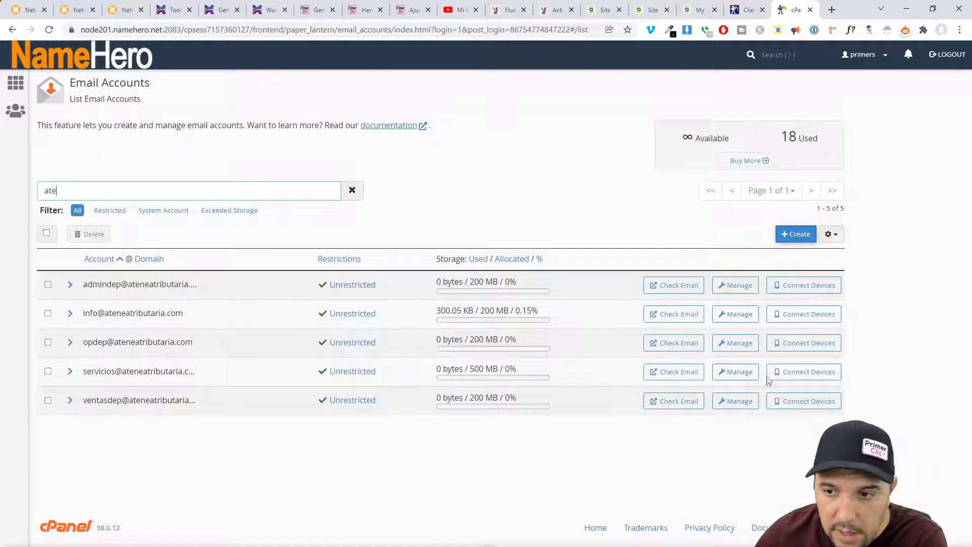
# - Open Connect Devices for servicios and copy the outgoing server mail.ateneatributaria.com
pyautogui.click(819, 376)
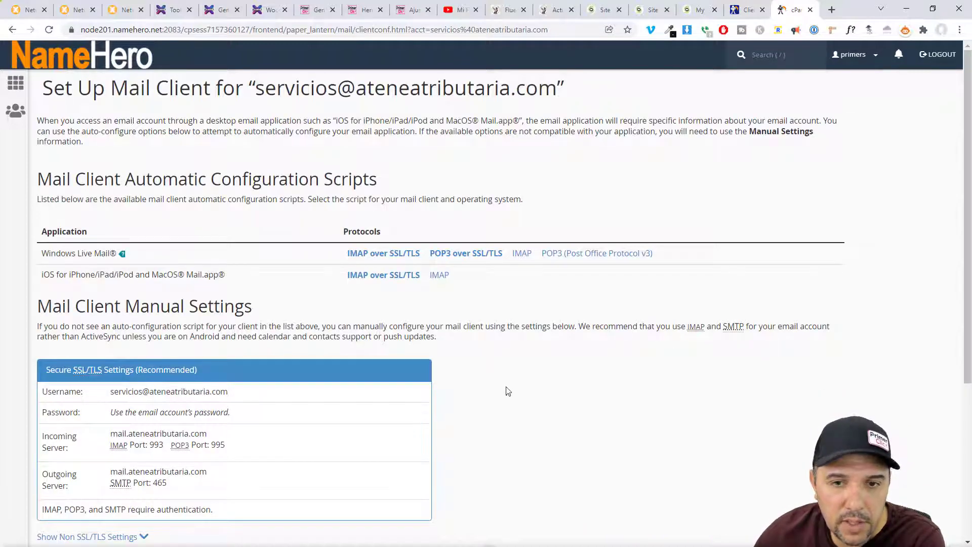
pyautogui.scroll(-2, 57, 297)
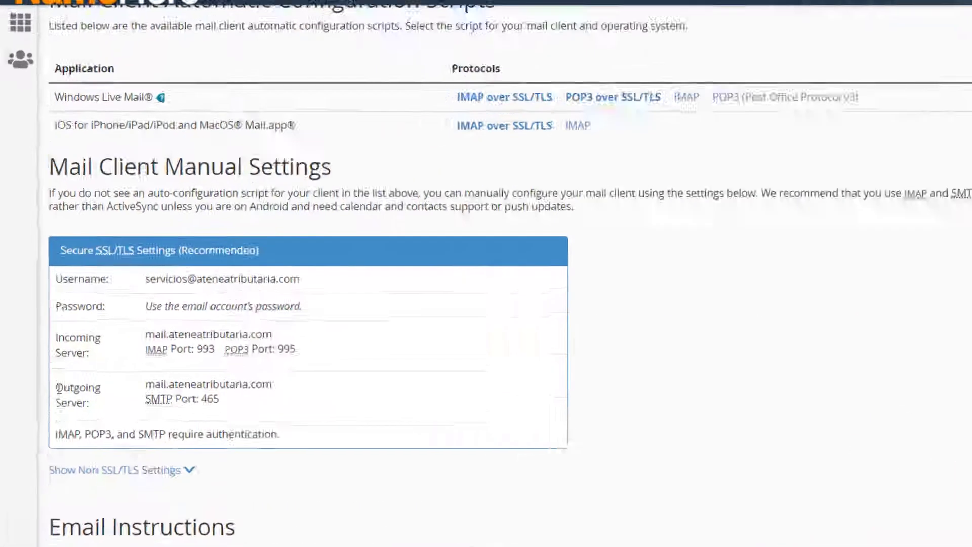
pyautogui.moveTo(41, 362); pyautogui.dragTo(77, 367)
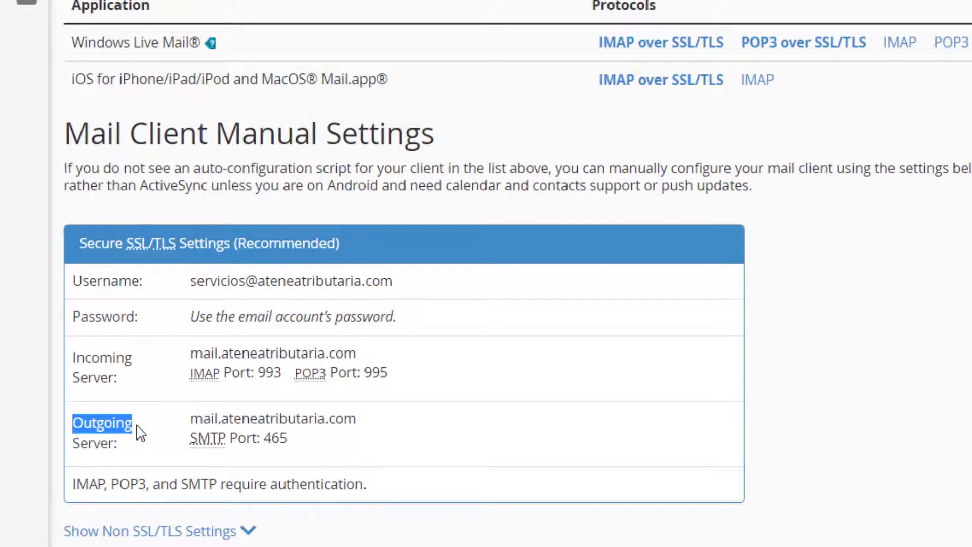
pyautogui.click(381, 439)
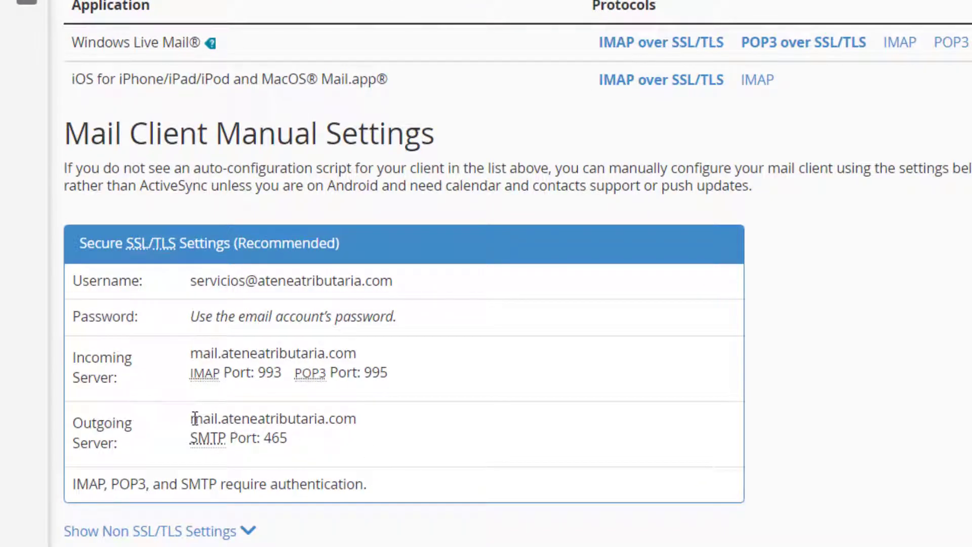
pyautogui.moveTo(195, 419); pyautogui.dragTo(358, 420)
pyautogui.click(395, 451)
pyautogui.moveTo(190, 419); pyautogui.dragTo(360, 421)
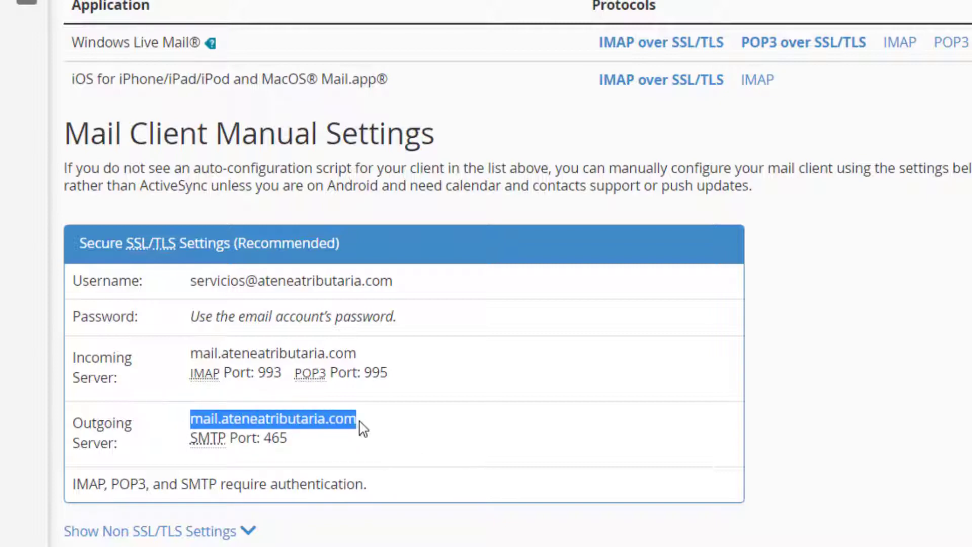
pyautogui.rightClick(311, 421)
pyautogui.click(384, 446)
# - Paste mail.ateneatributaria.com as the SMTP host and save the connection settings
pyautogui.click(505, 12)
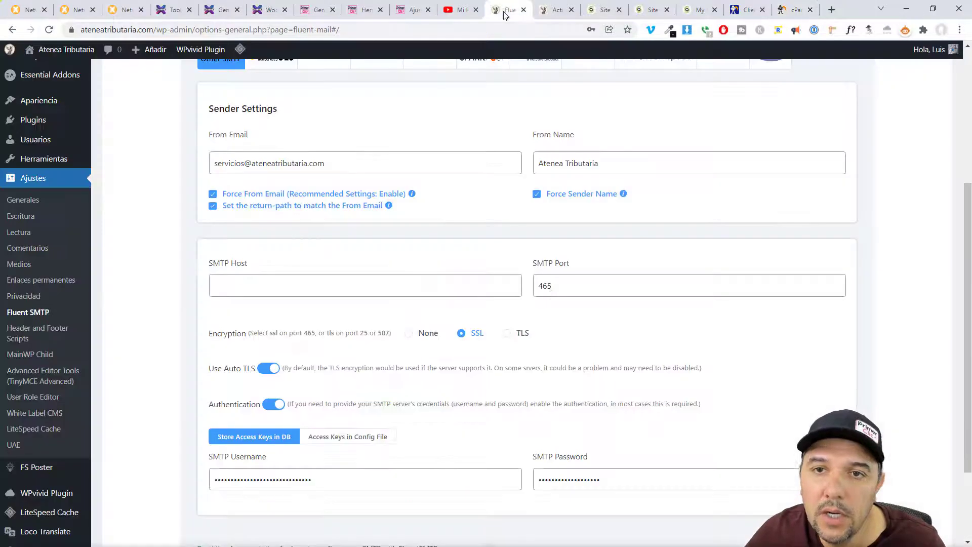
pyautogui.click(391, 292)
pyautogui.hotkey('ctrl', 'v')
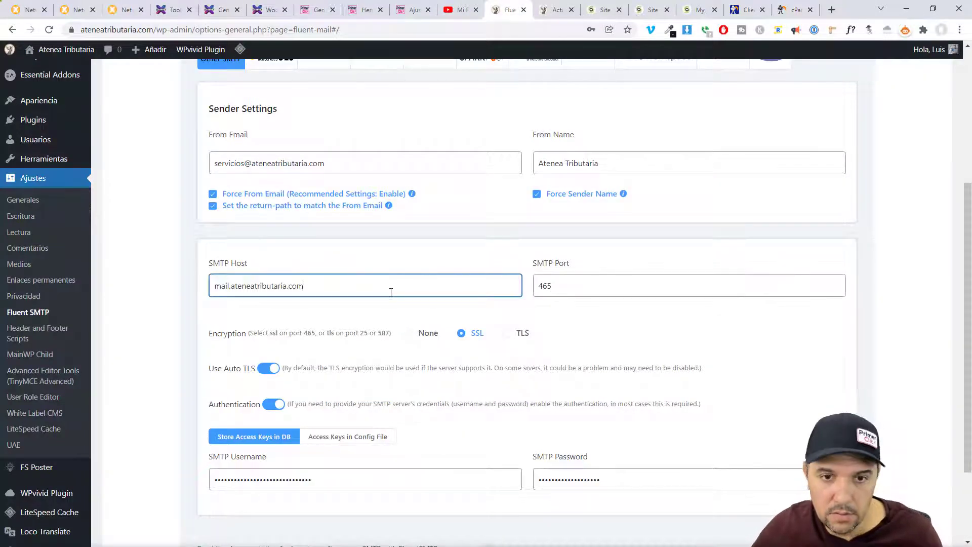
pyautogui.click(167, 342)
pyautogui.scroll(-3, 260, 345)
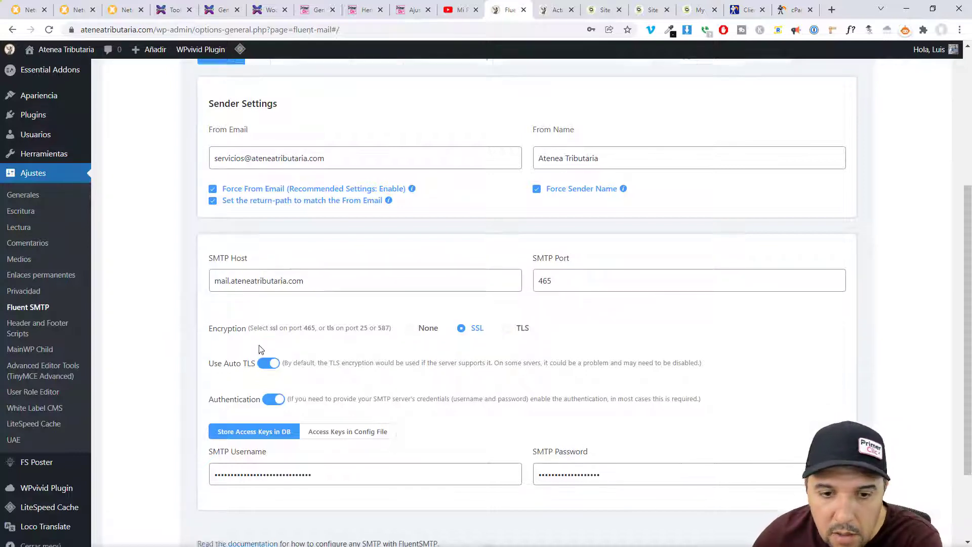
pyautogui.scroll(5, 488, 408)
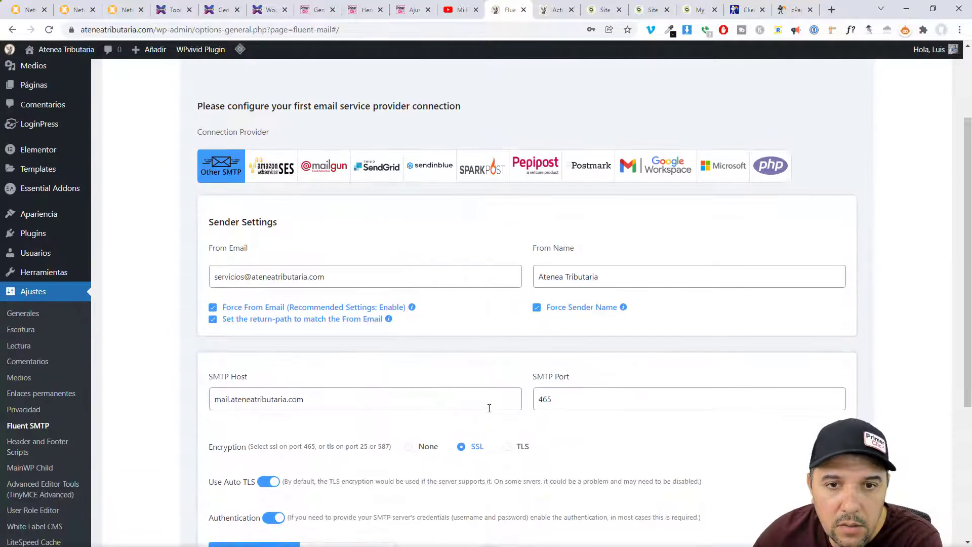
pyautogui.scroll(-5, 416, 354)
pyautogui.click(243, 472)
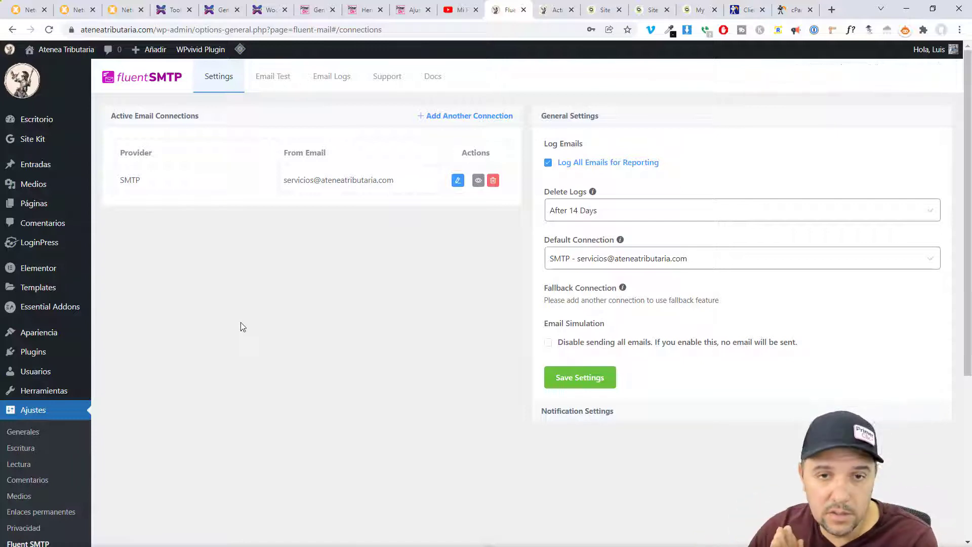
# - On the Email Test form, choose the site's servicios sender address and check the recipient
pyautogui.click(264, 80)
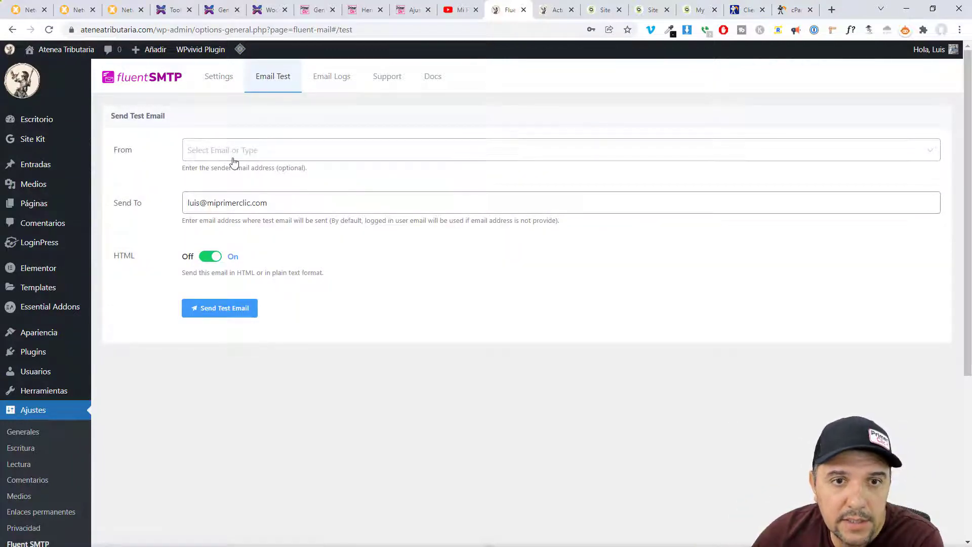
pyautogui.click(203, 151)
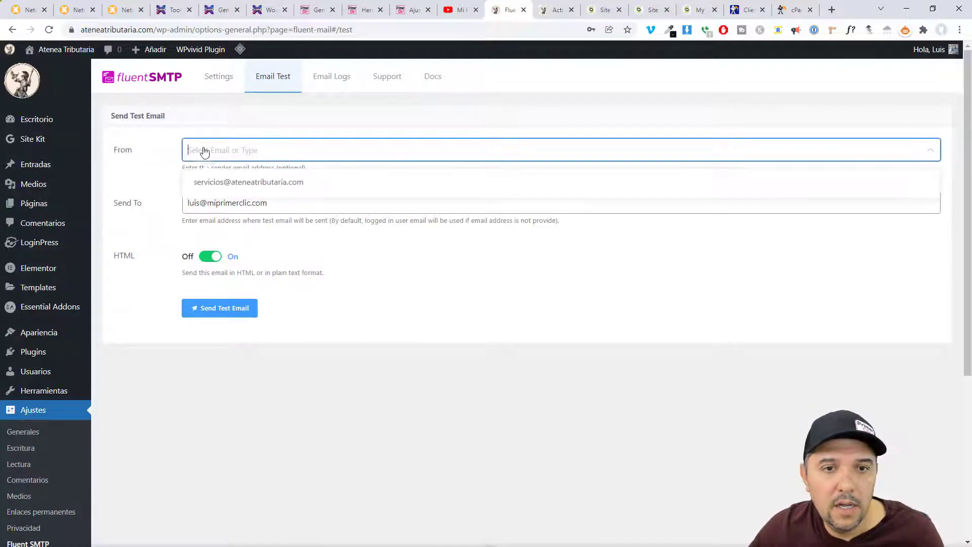
pyautogui.click(224, 186)
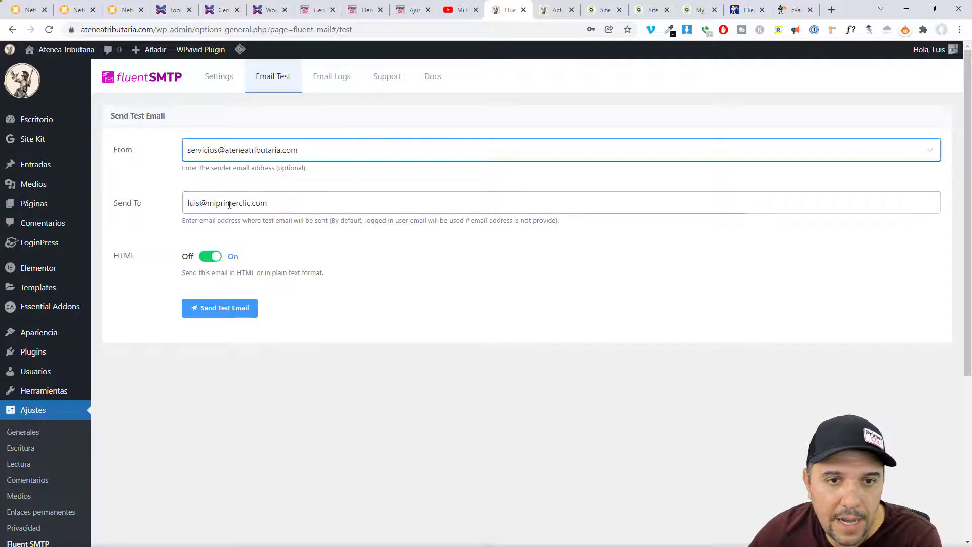
pyautogui.moveTo(269, 203); pyautogui.dragTo(178, 211)
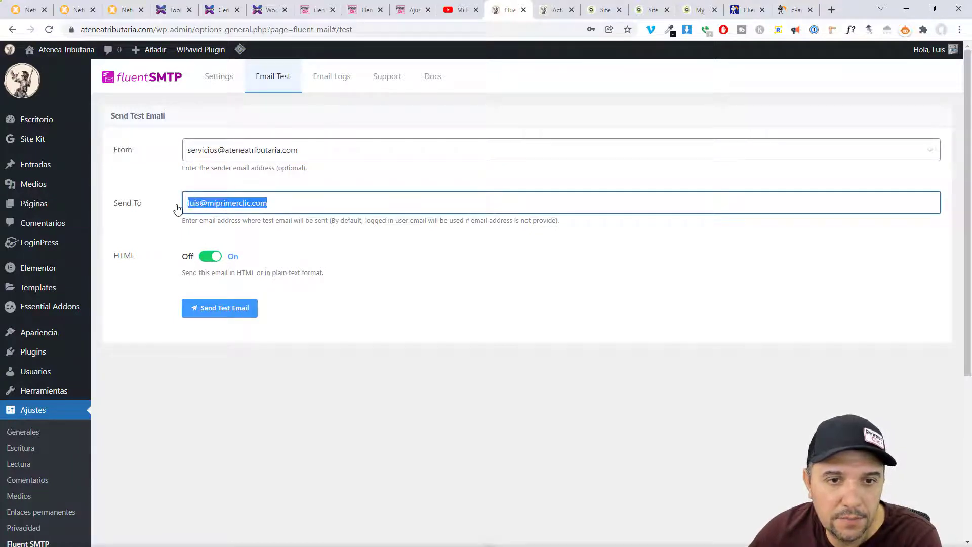
pyautogui.click(434, 419)
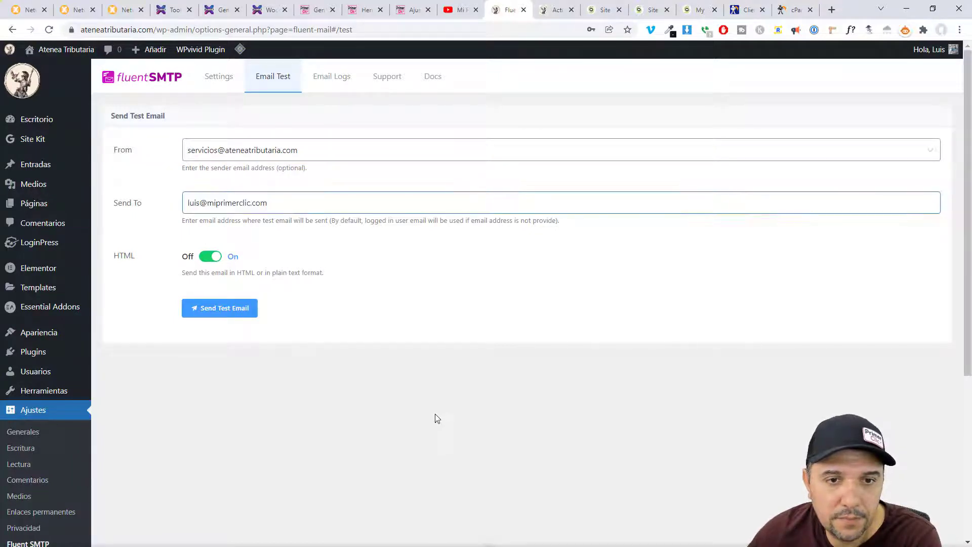
# - Send the test email and confirm the 'Great!' success message
pyautogui.click(213, 311)
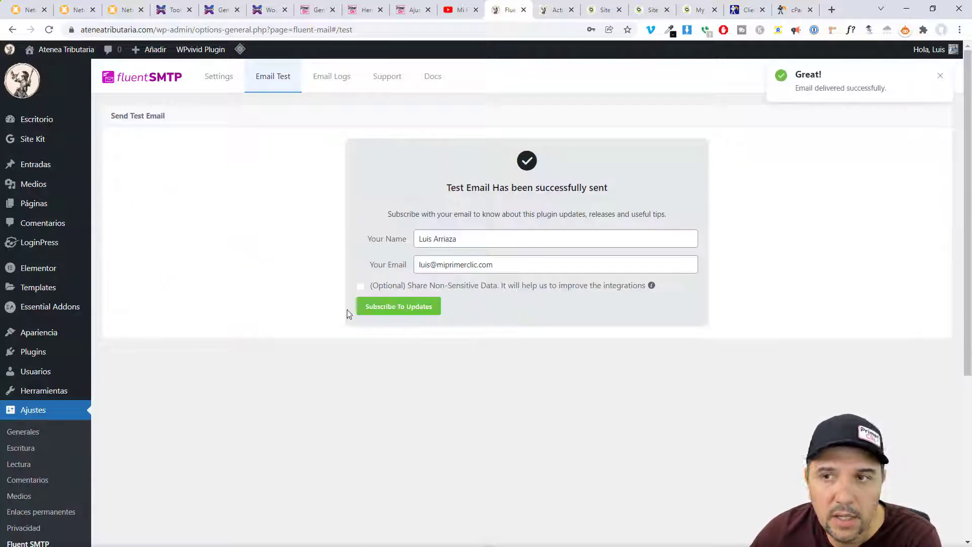
pyautogui.doubleClick(808, 73)
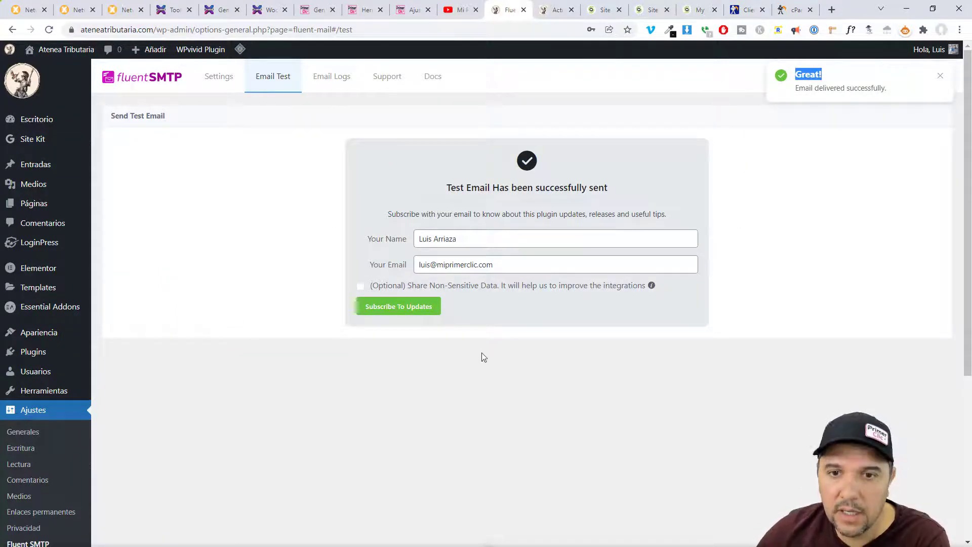
pyautogui.click(452, 443)
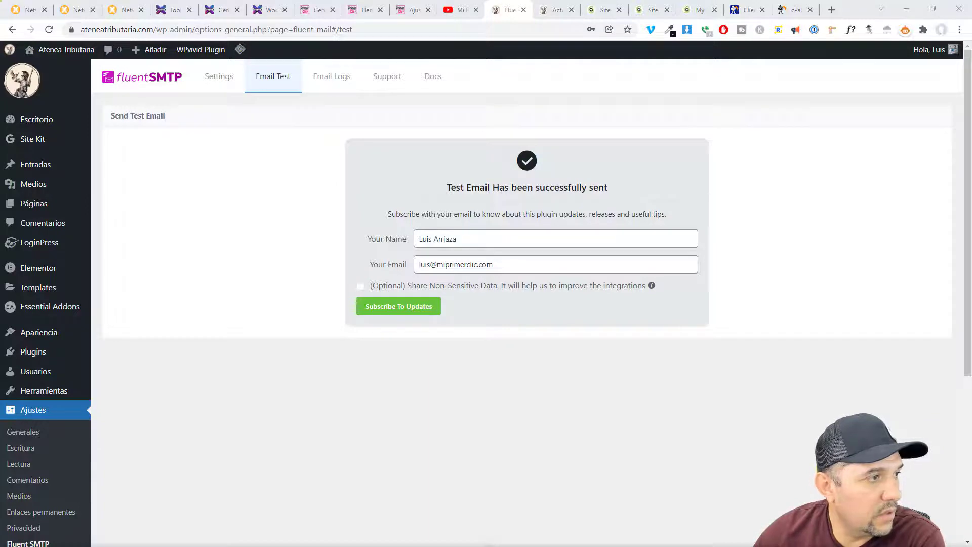
pyautogui.moveTo(530, 46); pyautogui.dragTo(455, 56)
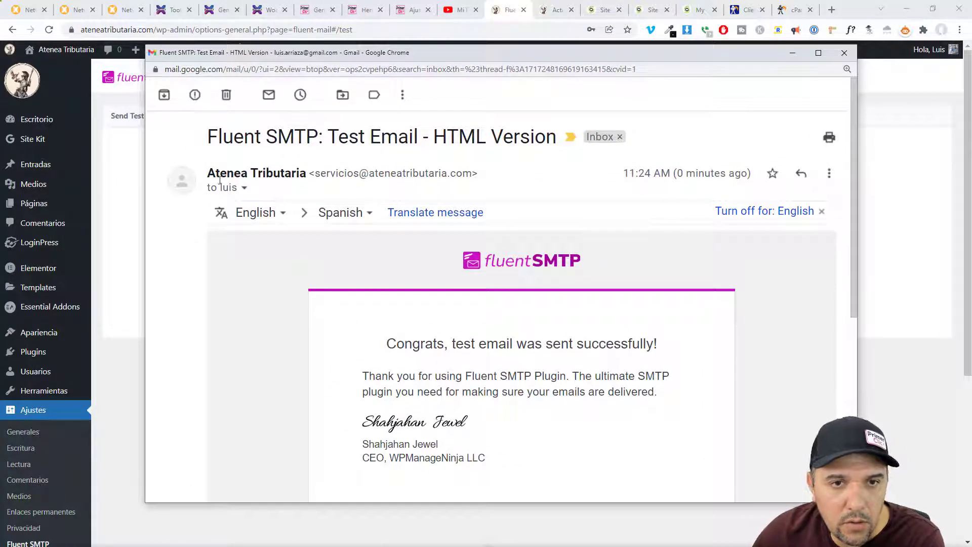
# - Check the Gmail test message's sender name, sender address and recipient details, then close the window
pyautogui.moveTo(216, 172); pyautogui.dragTo(306, 172)
pyautogui.click(237, 169)
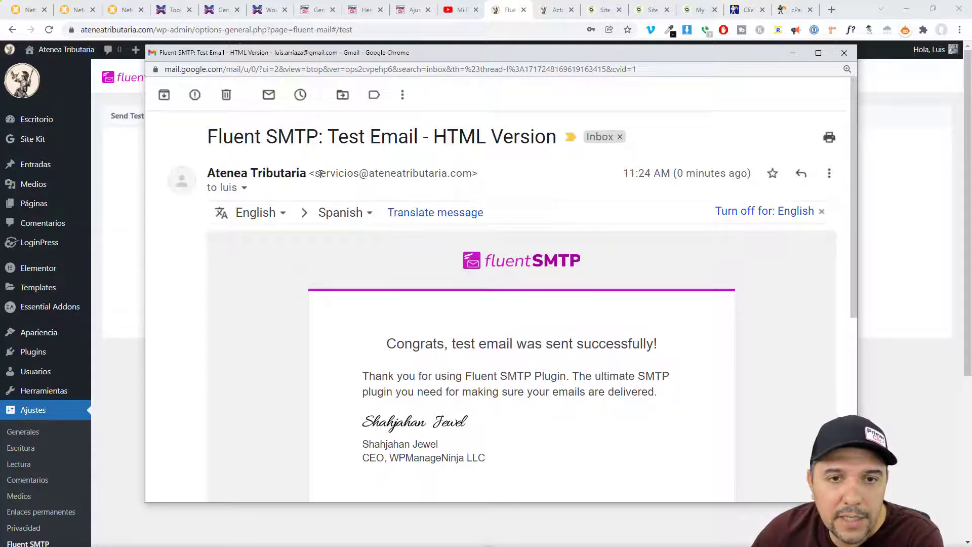
pyautogui.moveTo(327, 175); pyautogui.dragTo(474, 173)
pyautogui.click(530, 175)
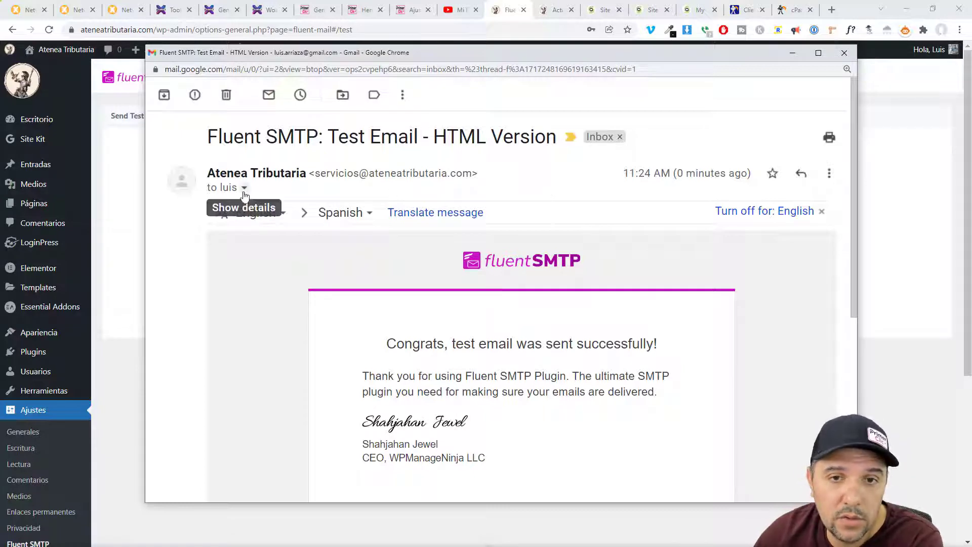
pyautogui.moveTo(315, 173); pyautogui.dragTo(463, 173)
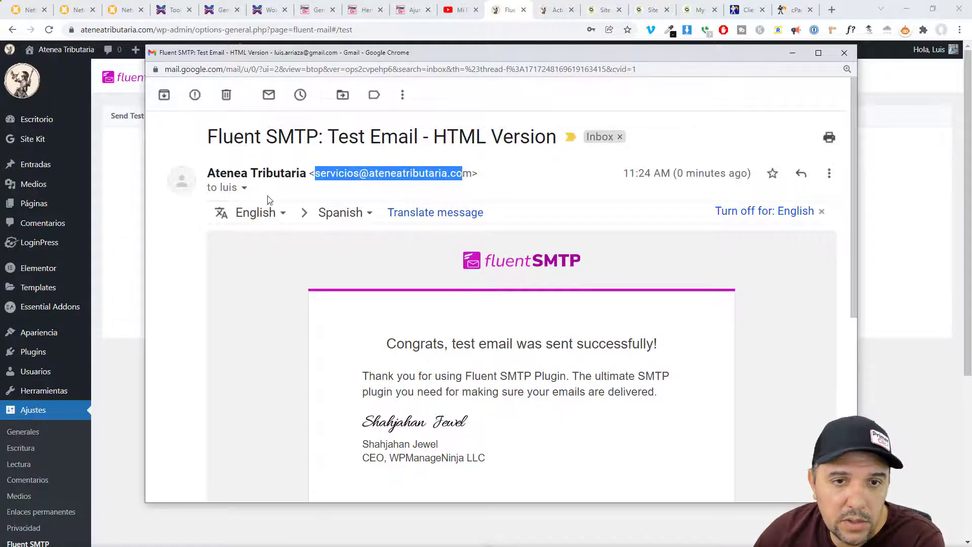
pyautogui.click(245, 189)
pyautogui.moveTo(315, 244); pyautogui.dragTo(447, 244)
pyautogui.click(615, 190)
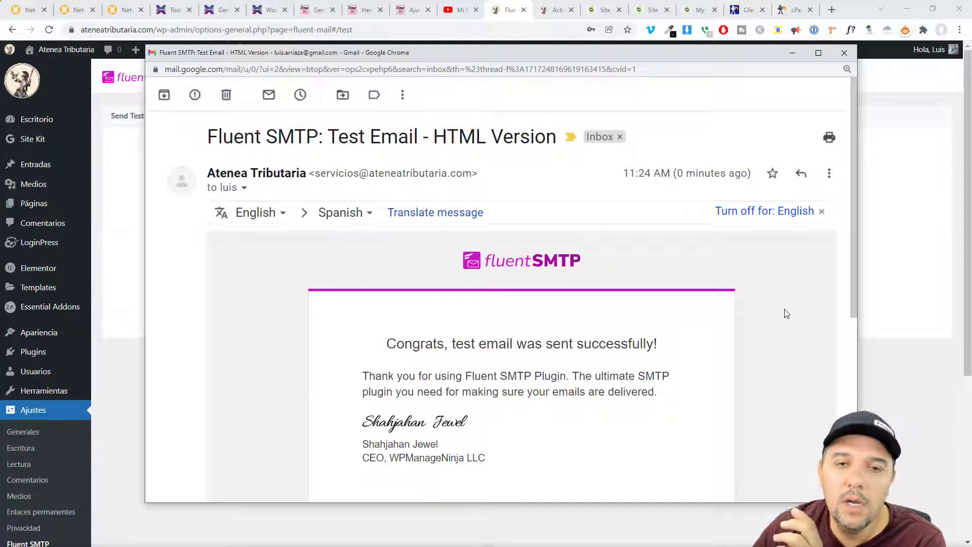
pyautogui.moveTo(853, 235); pyautogui.dragTo(846, 202)
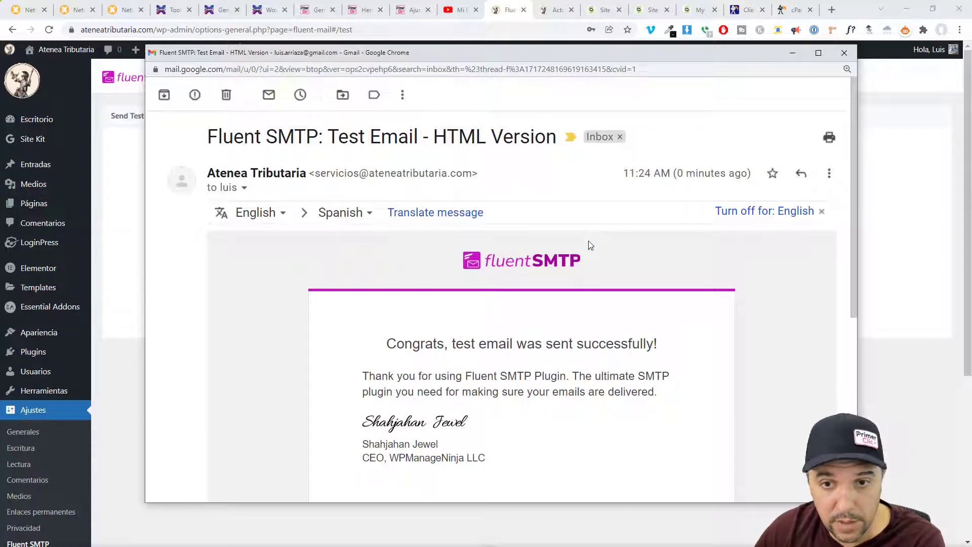
pyautogui.click(844, 53)
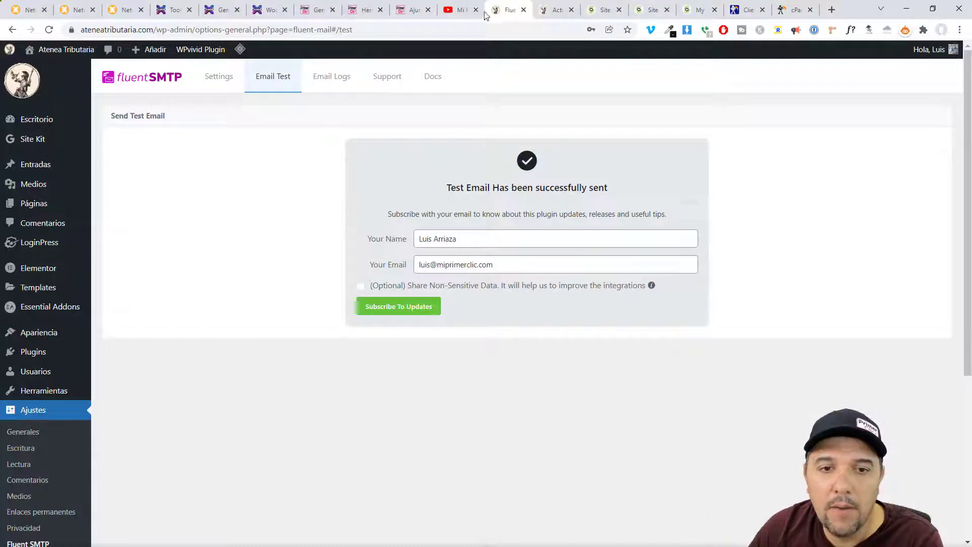
# - Run an MxToolbox DMARC lookup on ateneatributaria.com and review the 'No DMARC Record found' result
pyautogui.click(122, 15)
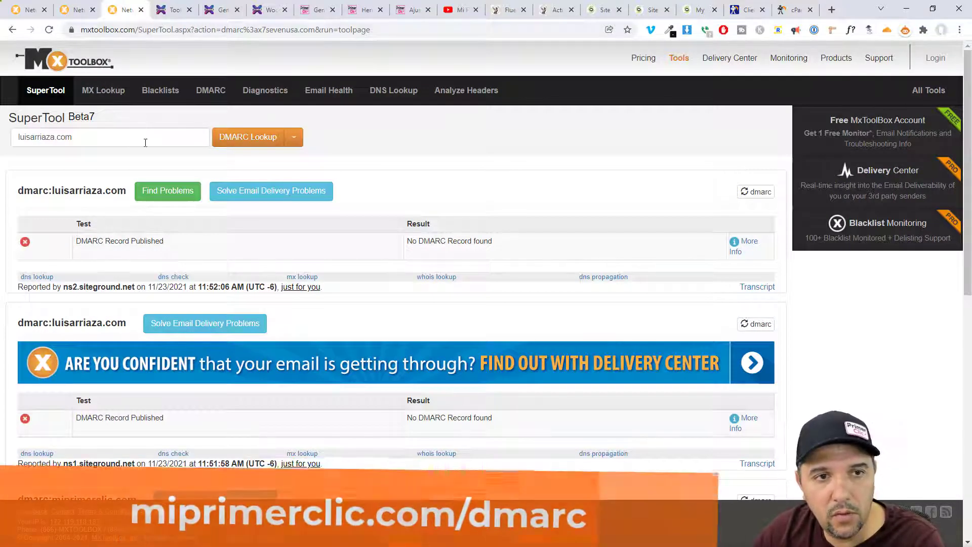
pyautogui.moveTo(143, 138); pyautogui.dragTo(11, 138)
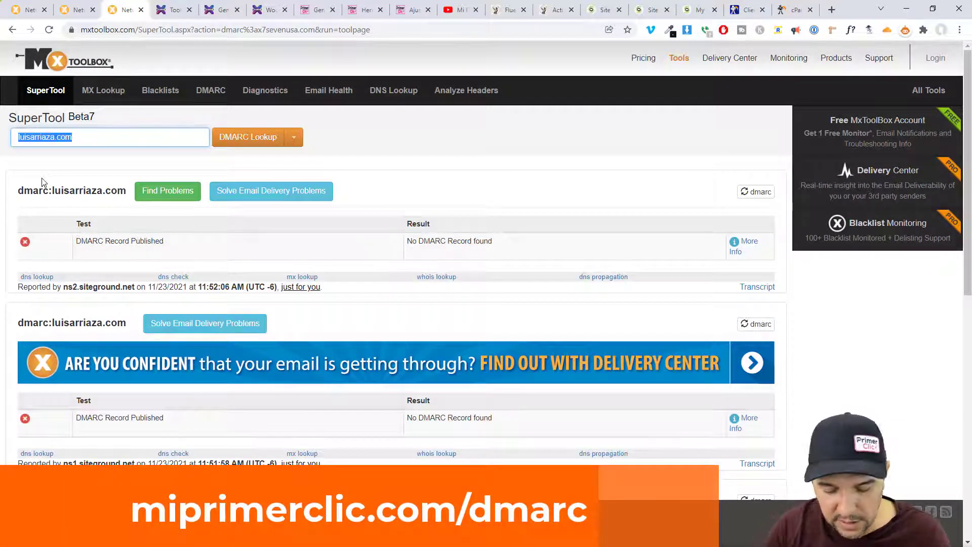
pyautogui.write('atenea')
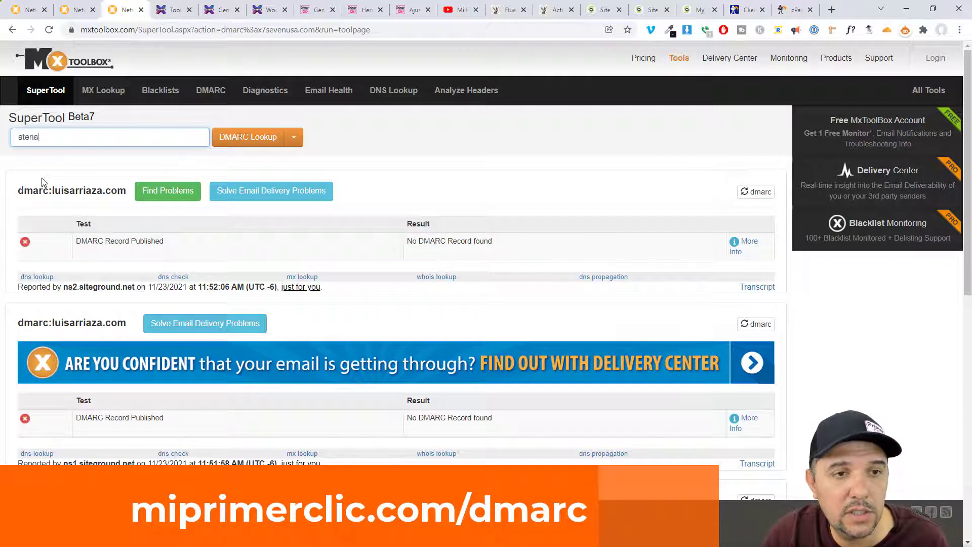
pyautogui.write('tribu')
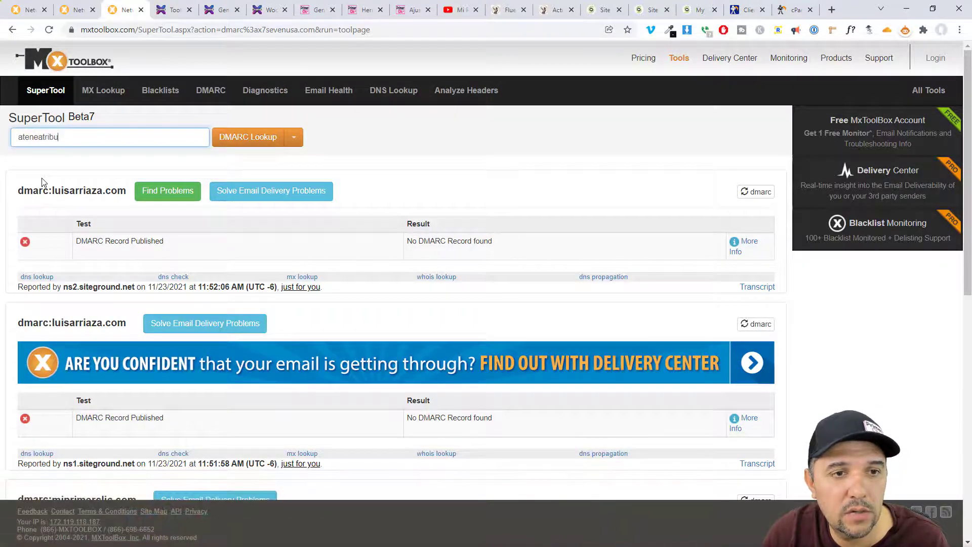
pyautogui.write('taria.com')
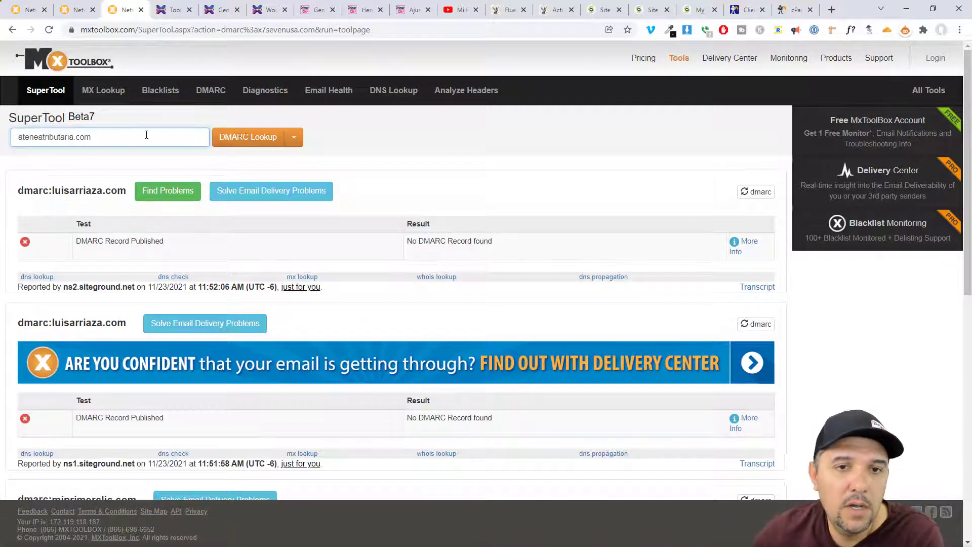
pyautogui.click(248, 136)
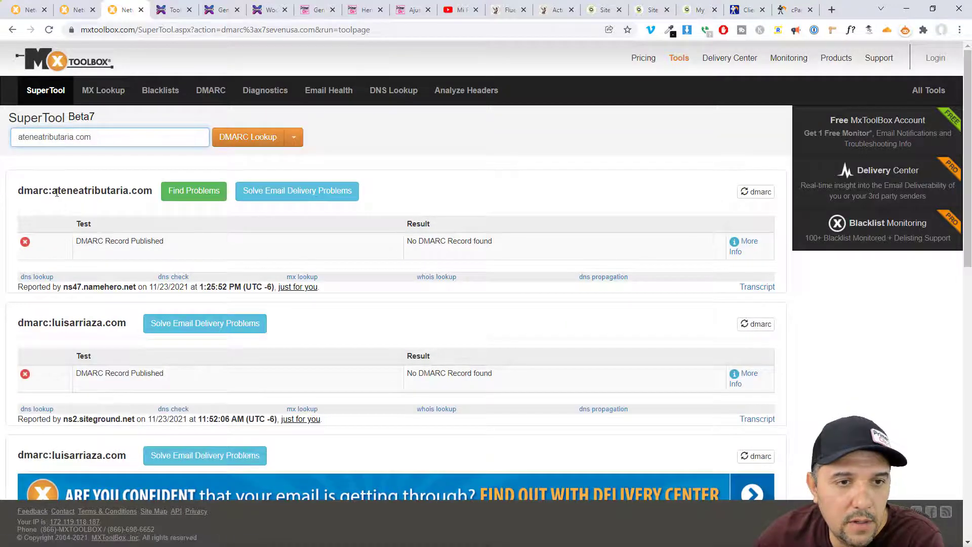
pyautogui.moveTo(57, 192); pyautogui.dragTo(152, 192)
pyautogui.moveTo(76, 241); pyautogui.dragTo(163, 241)
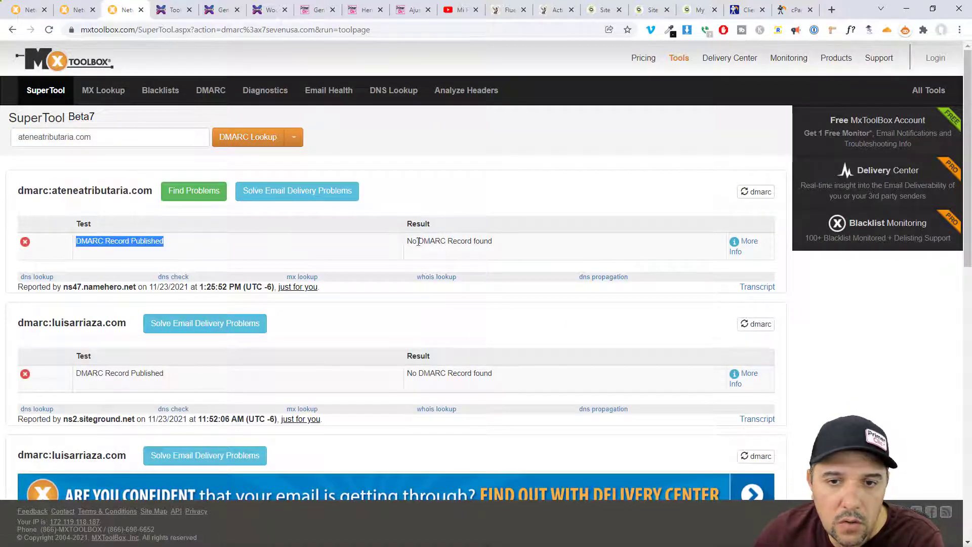
pyautogui.moveTo(408, 241); pyautogui.dragTo(524, 245)
pyautogui.click(525, 244)
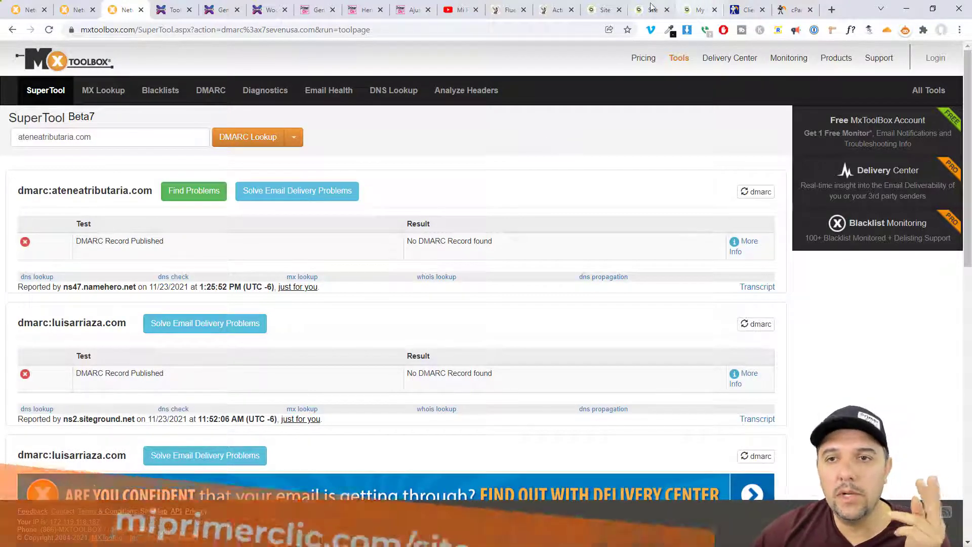
# - Look over SiteGround's Email Accounts page, then return via NameHero to cPanel's servicios mail client settings
pyautogui.click(603, 10)
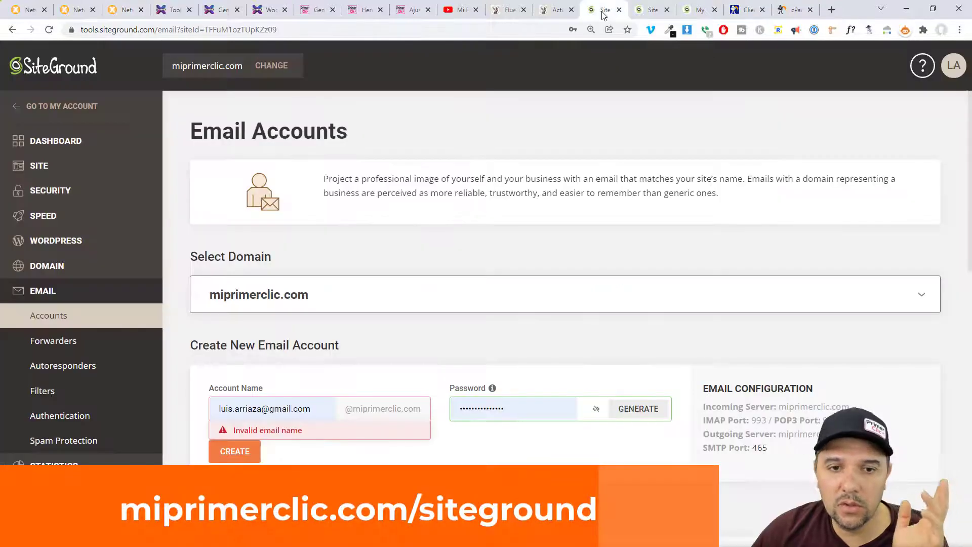
pyautogui.click(748, 10)
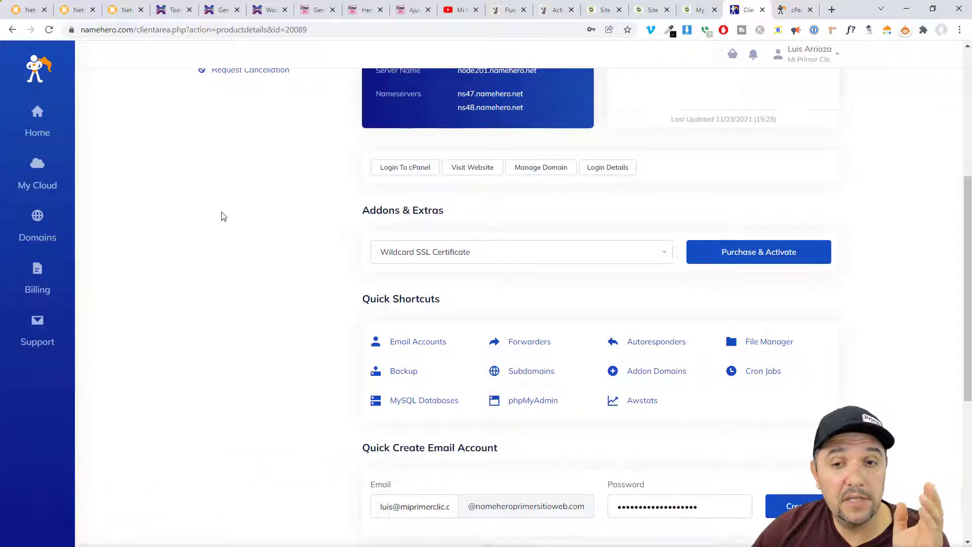
pyautogui.click(603, 10)
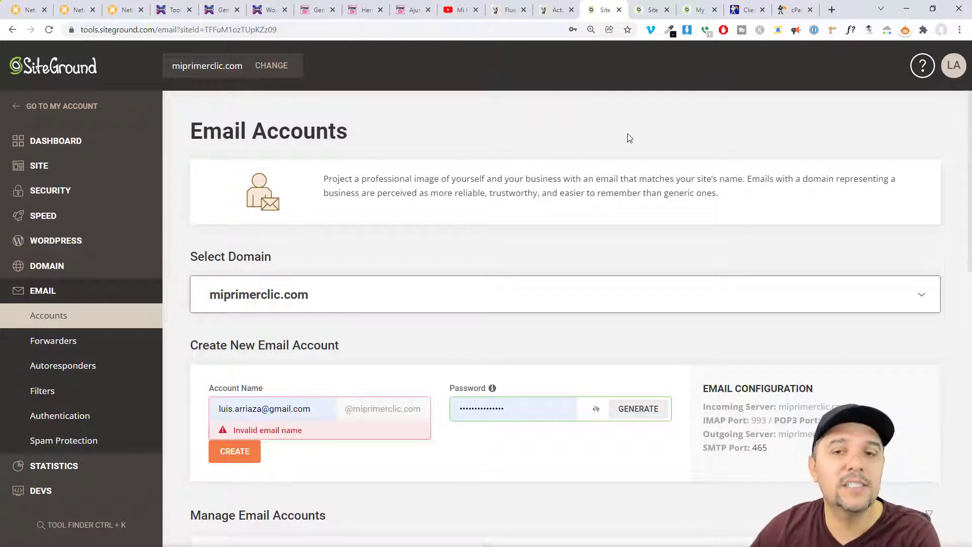
pyautogui.click(744, 16)
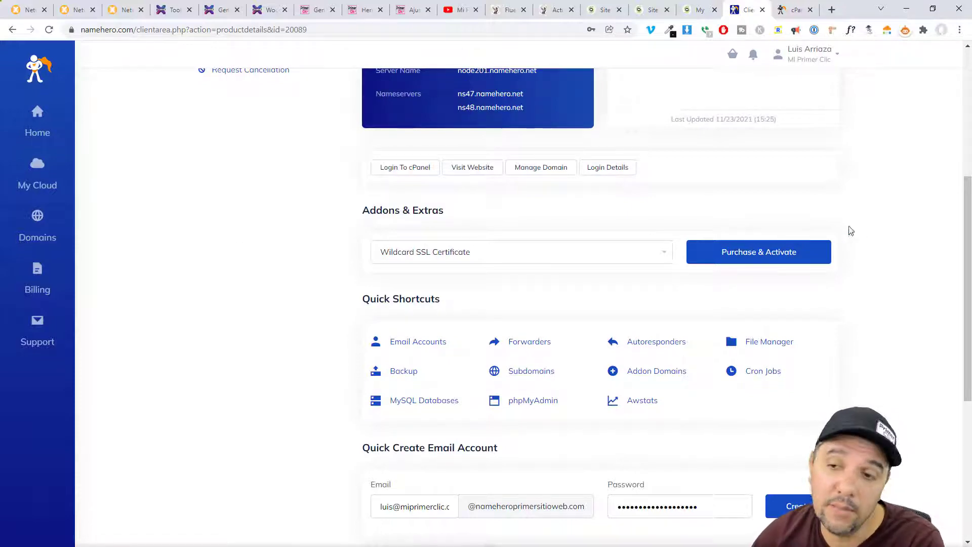
pyautogui.click(782, 8)
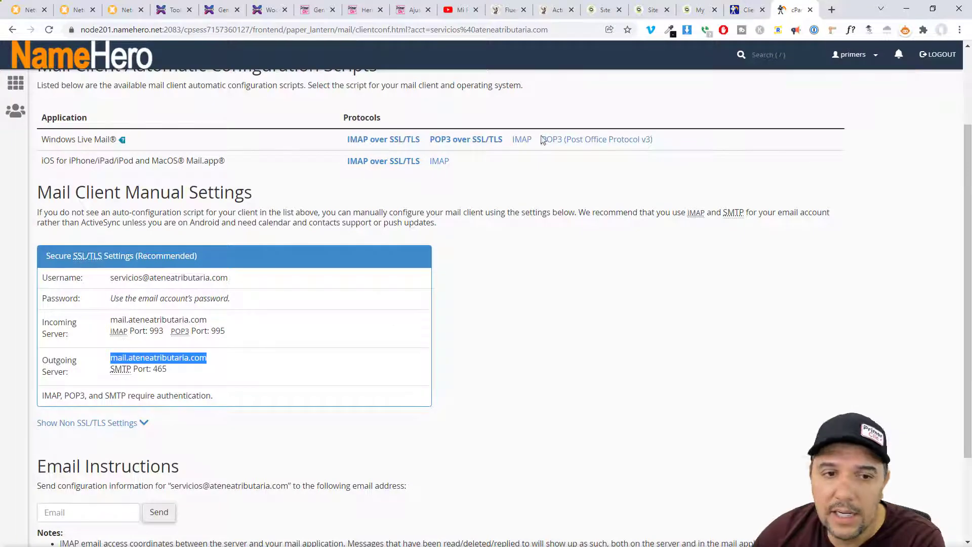
# - Return to the cPanel home page and filter its tools by 'dns'
pyautogui.scroll(2, 534, 350)
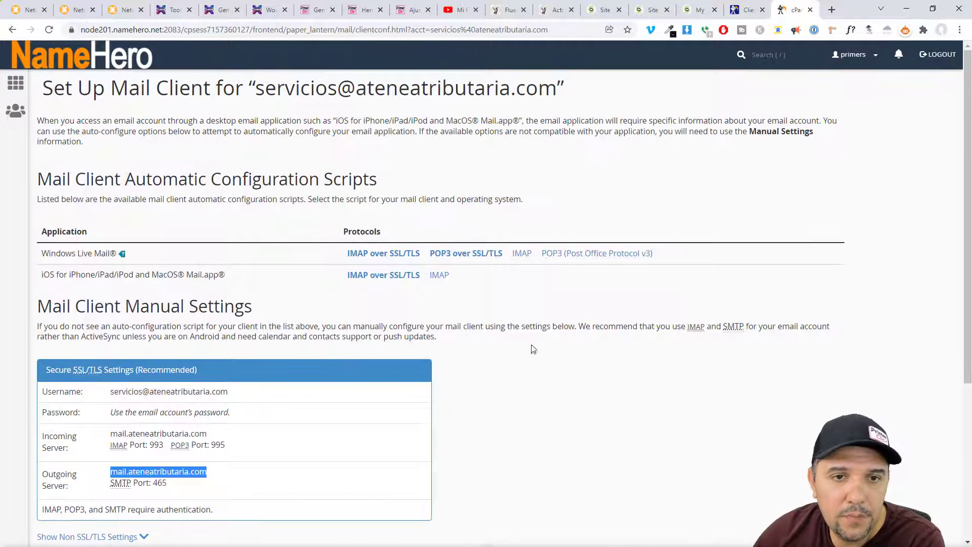
pyautogui.click(15, 83)
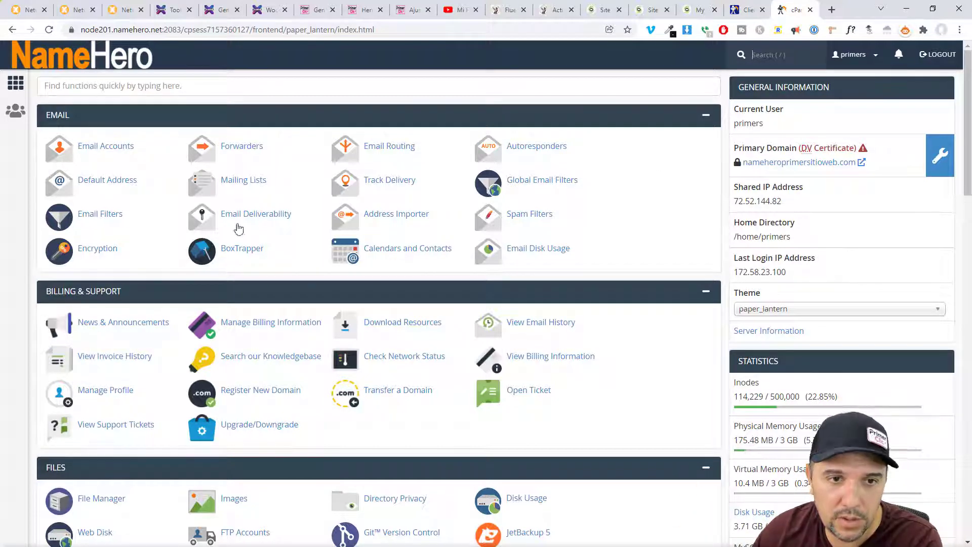
pyautogui.click(116, 91)
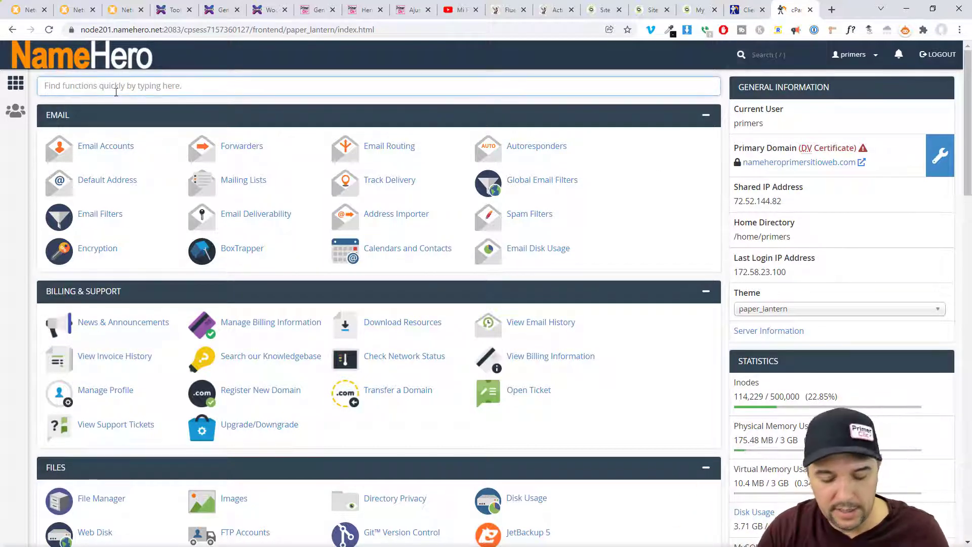
pyautogui.write('dns')
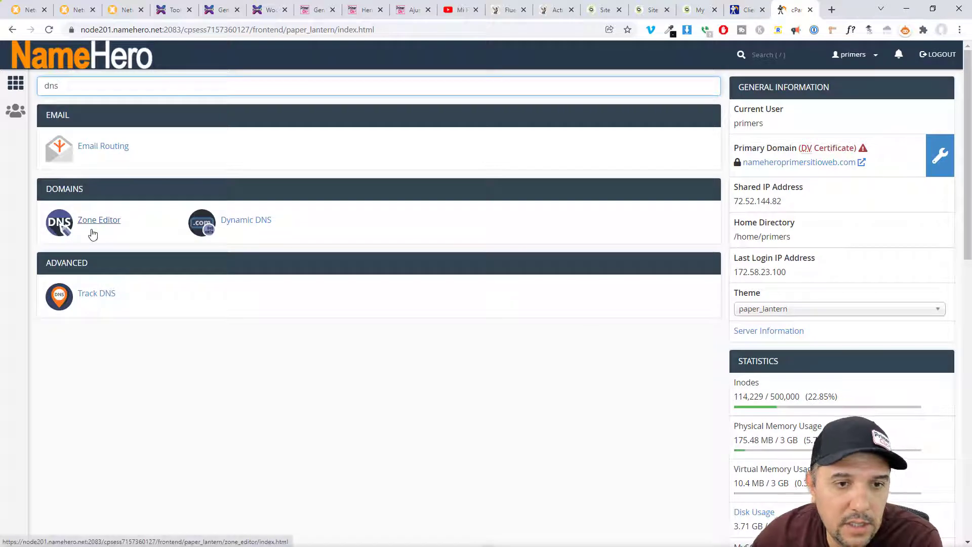
# - In Zone Editor, filter by 'atenea', manage ateneatributaria.com, and show only its TXT records
pyautogui.click(100, 221)
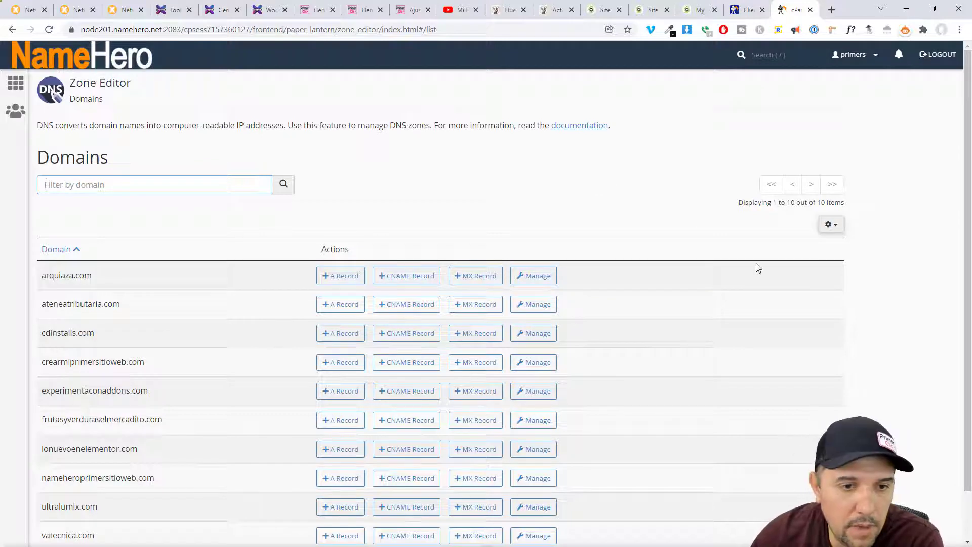
pyautogui.write('ate')
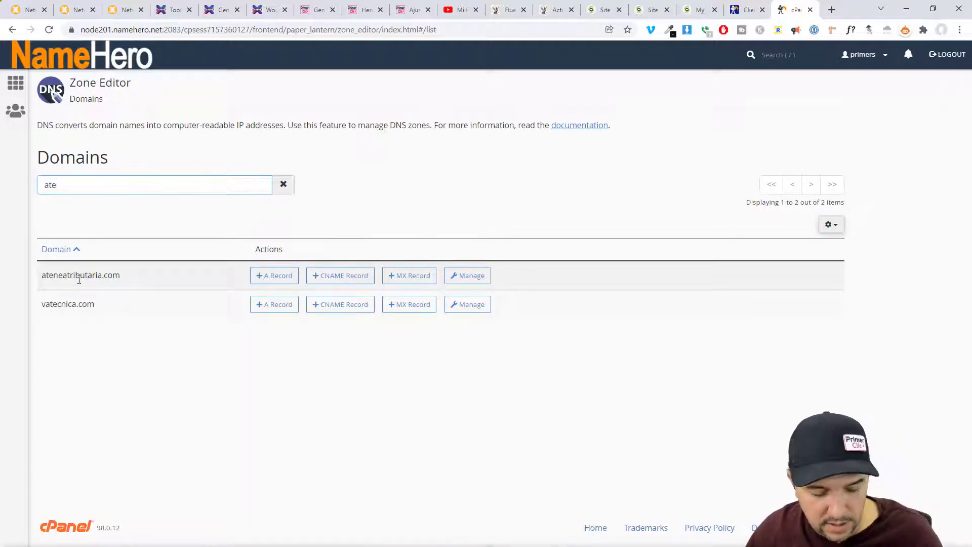
pyautogui.write('nea')
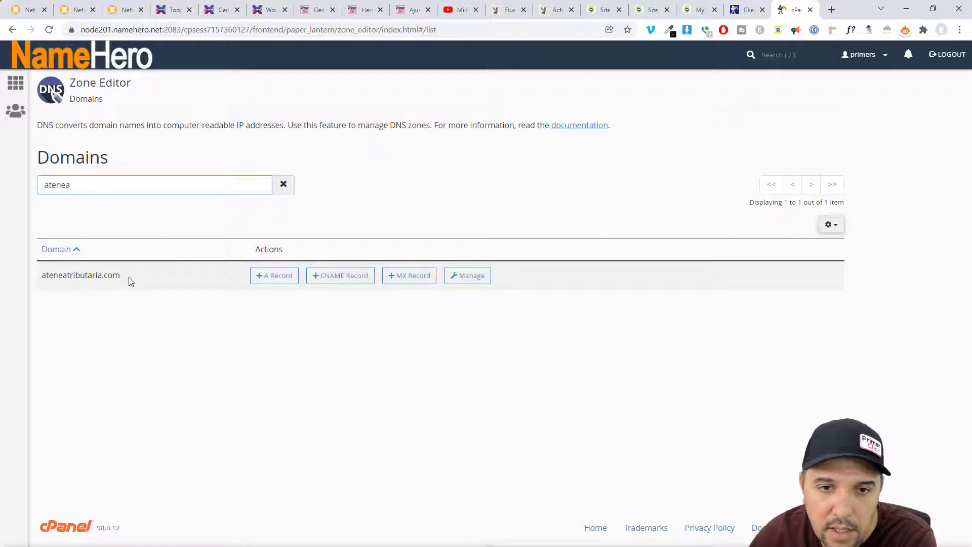
pyautogui.click(474, 279)
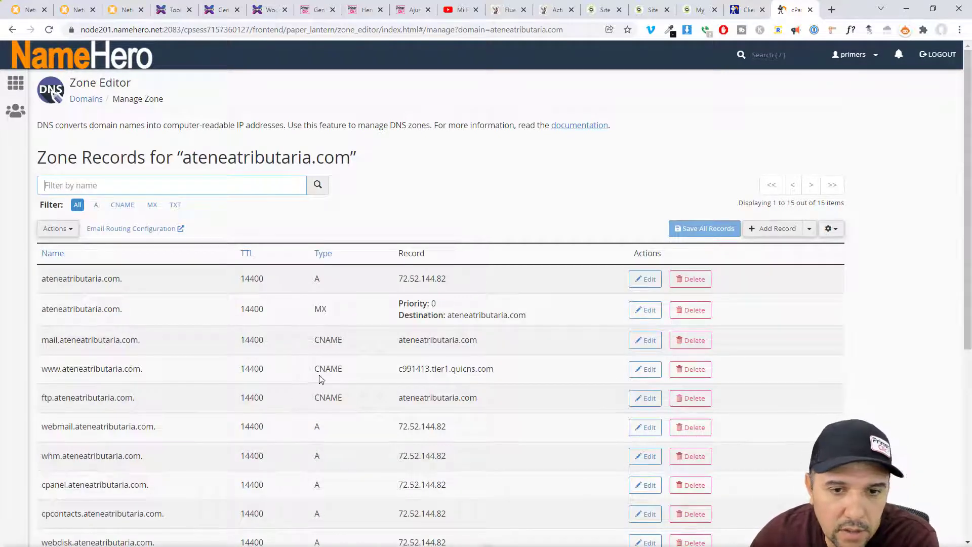
pyautogui.moveTo(966, 220)
pyautogui.mouseDown()
pyautogui.moveTo(966, 400)
pyautogui.moveTo(967, 219)
pyautogui.mouseUp()
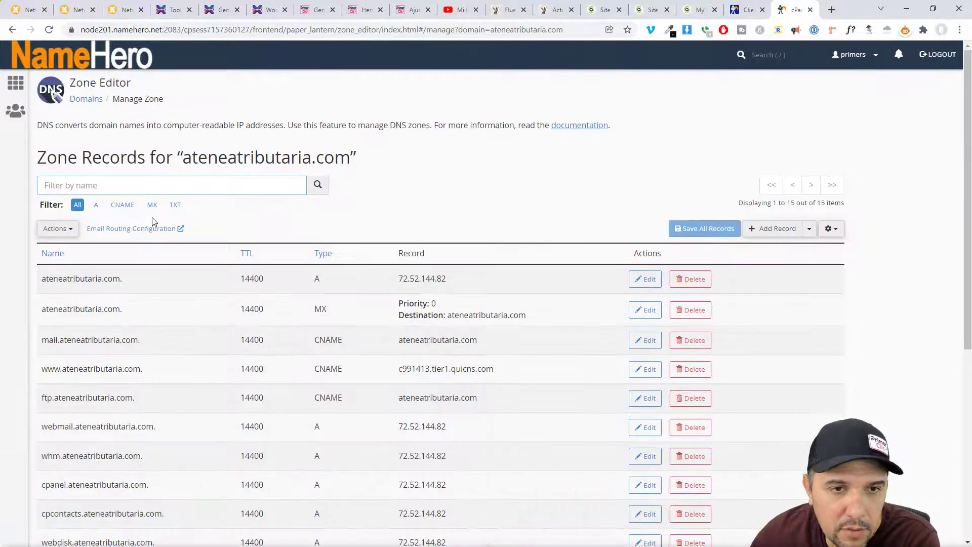
pyautogui.click(175, 205)
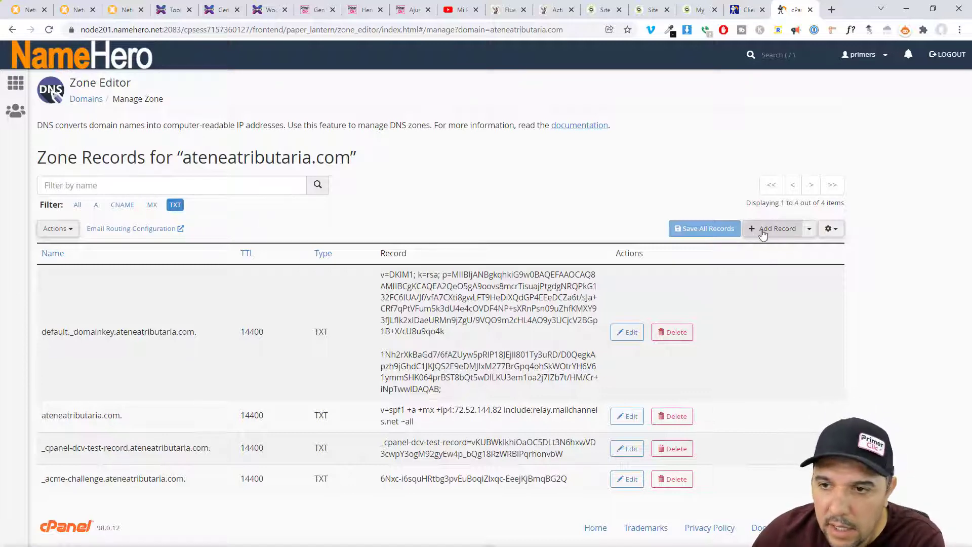
# - Start a new cPanel TXT record named _dmarc.ateneatributaria.com
pyautogui.click(810, 230)
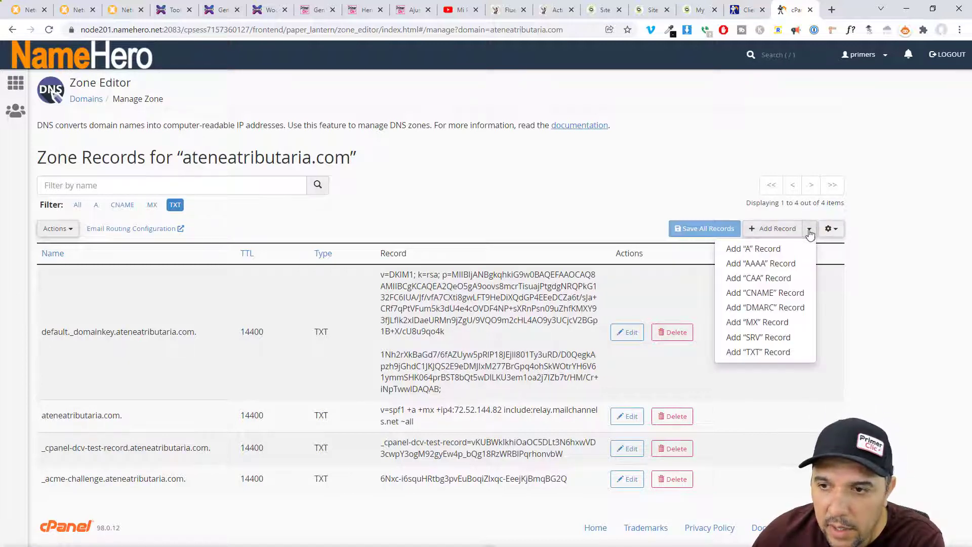
pyautogui.click(784, 354)
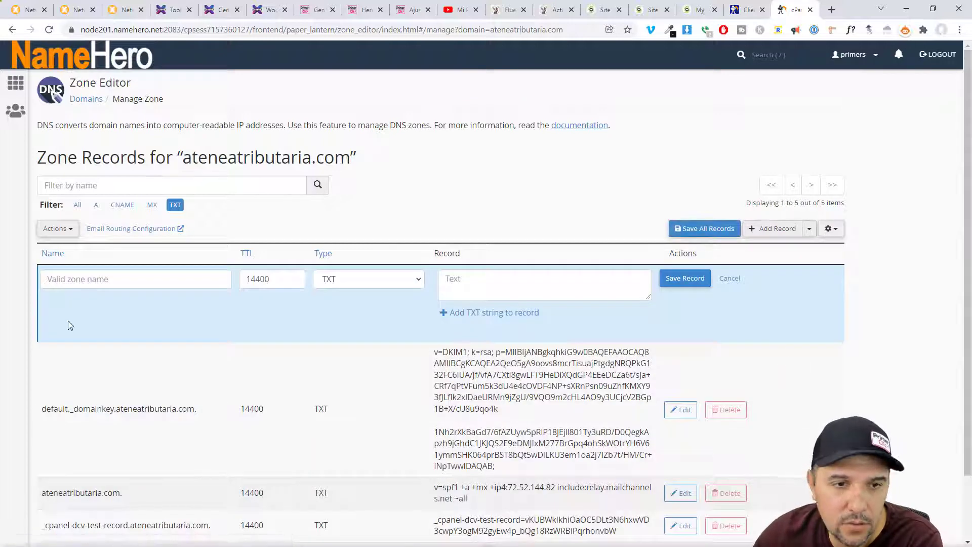
pyautogui.click(56, 279)
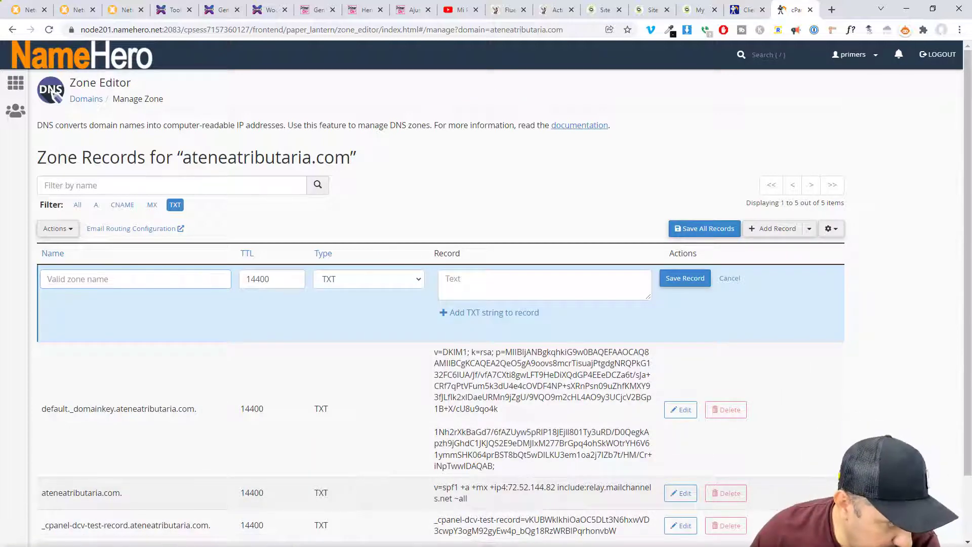
pyautogui.write('_dmarc.')
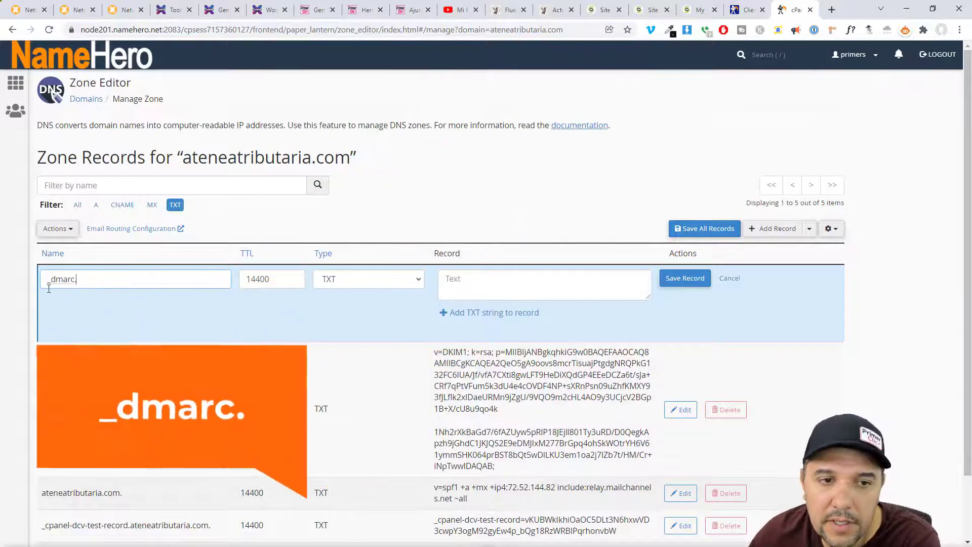
pyautogui.press('BackSpace')
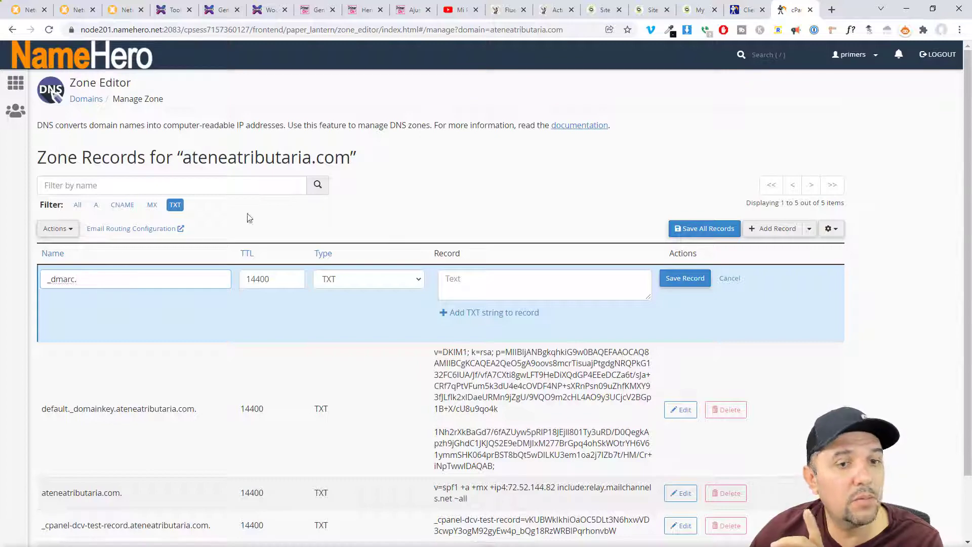
# - Keep the new record's TTL at 14400, then bring up SiteGround's Email Accounts page
pyautogui.click(592, 11)
pyautogui.click(794, 9)
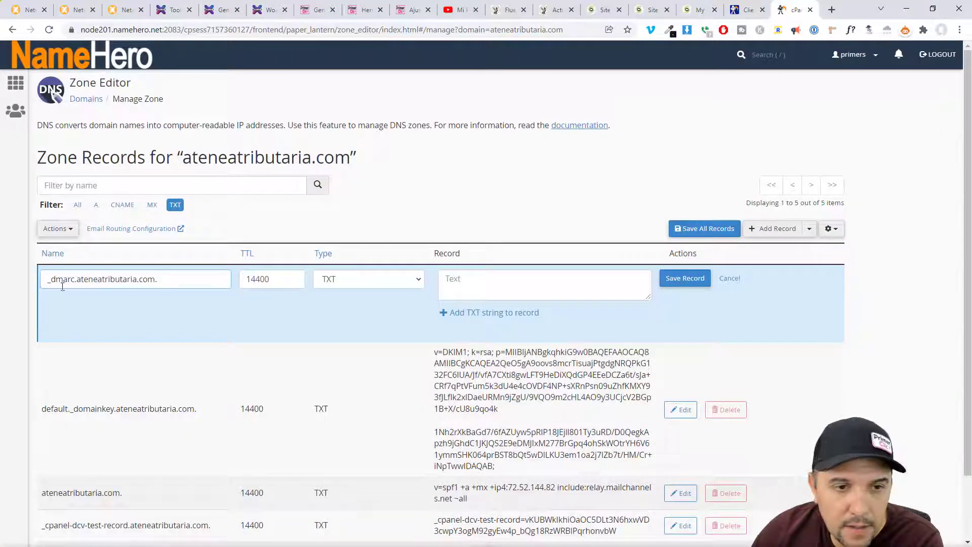
pyautogui.moveTo(243, 278); pyautogui.dragTo(274, 277)
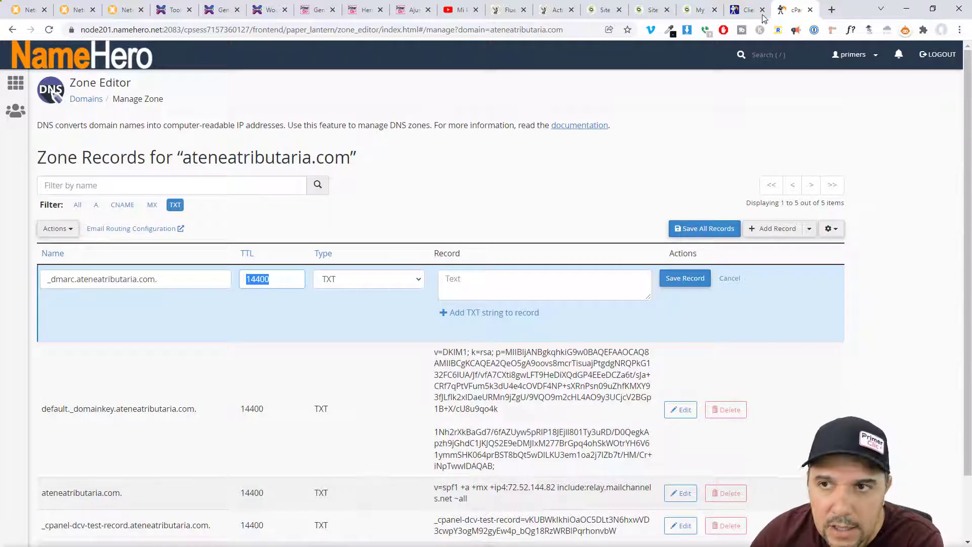
pyautogui.click(283, 284)
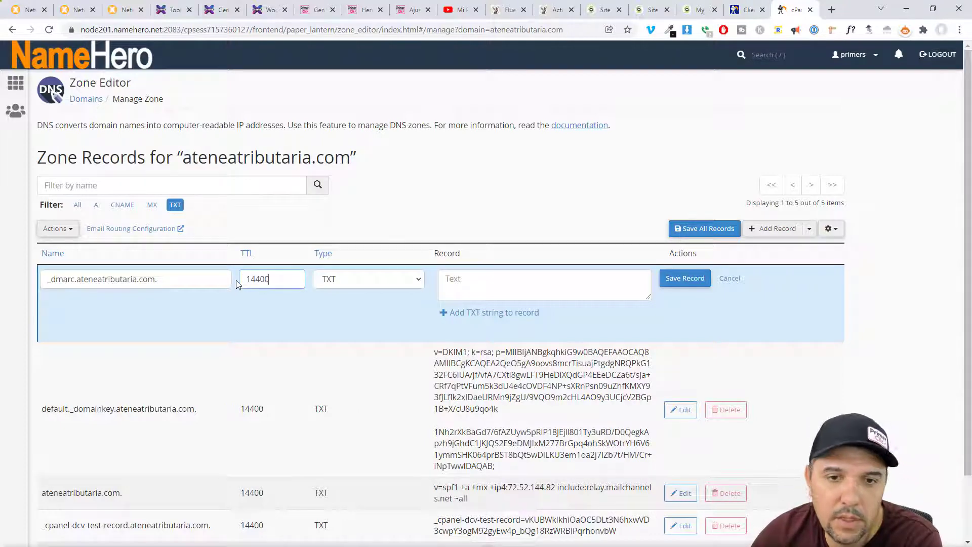
pyautogui.click(600, 6)
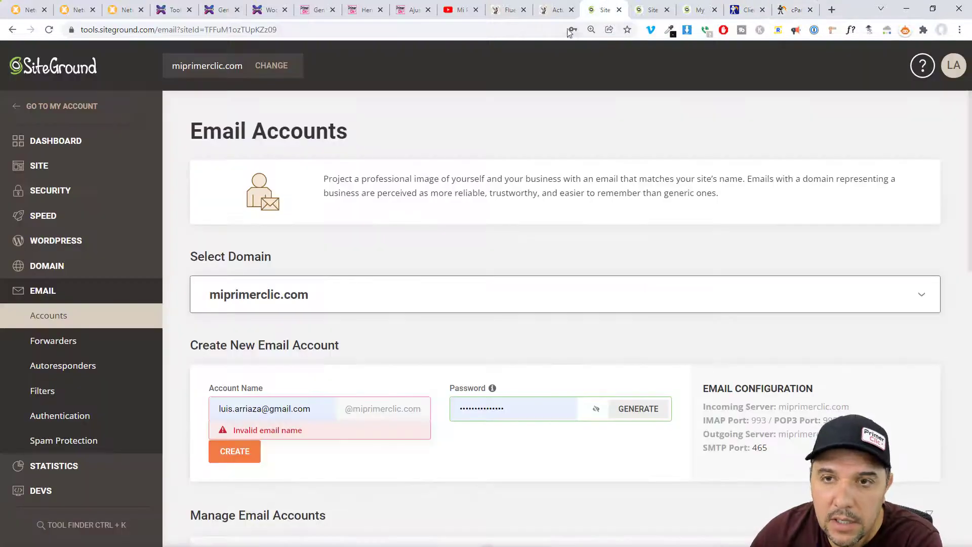
# - Inspect x7sevenusa.com's existing _dmarc TXT record (p=quarantine; fo=1) and its TTL choices without saving
pyautogui.click(654, 10)
pyautogui.doubleClick(703, 315)
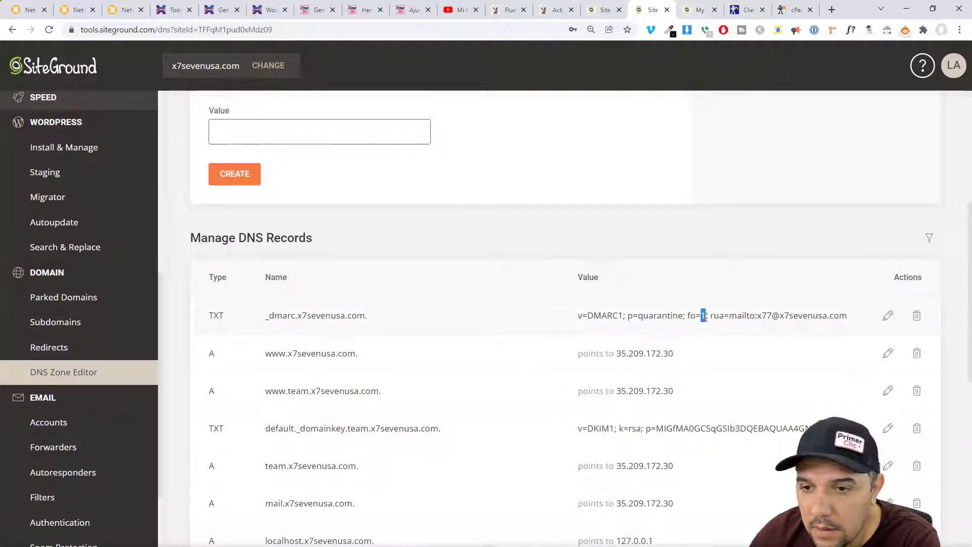
pyautogui.click(890, 317)
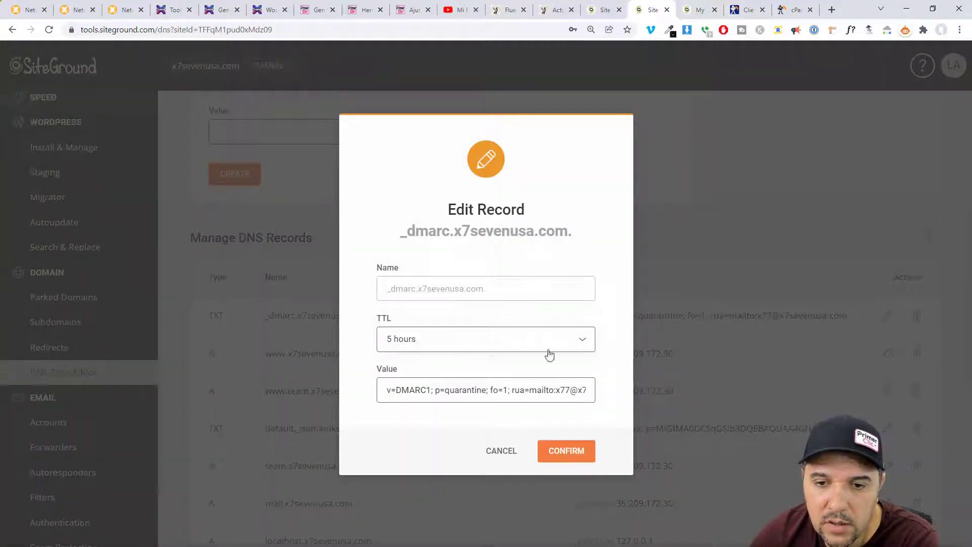
pyautogui.click(584, 340)
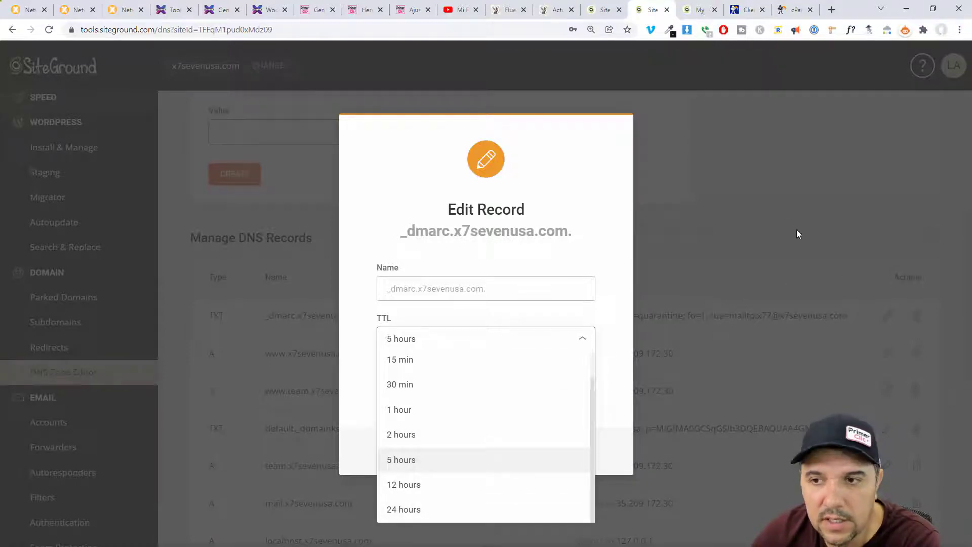
pyautogui.click(786, 220)
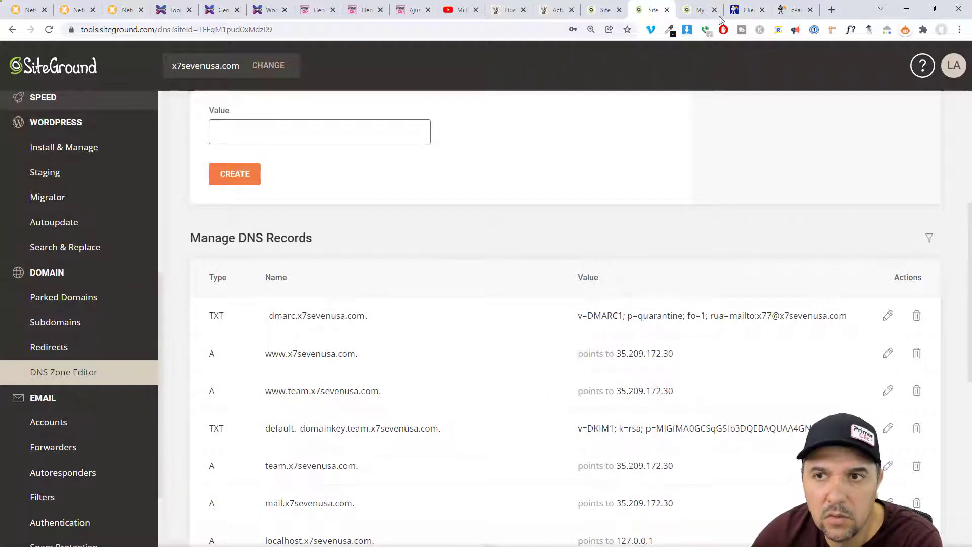
pyautogui.click(794, 9)
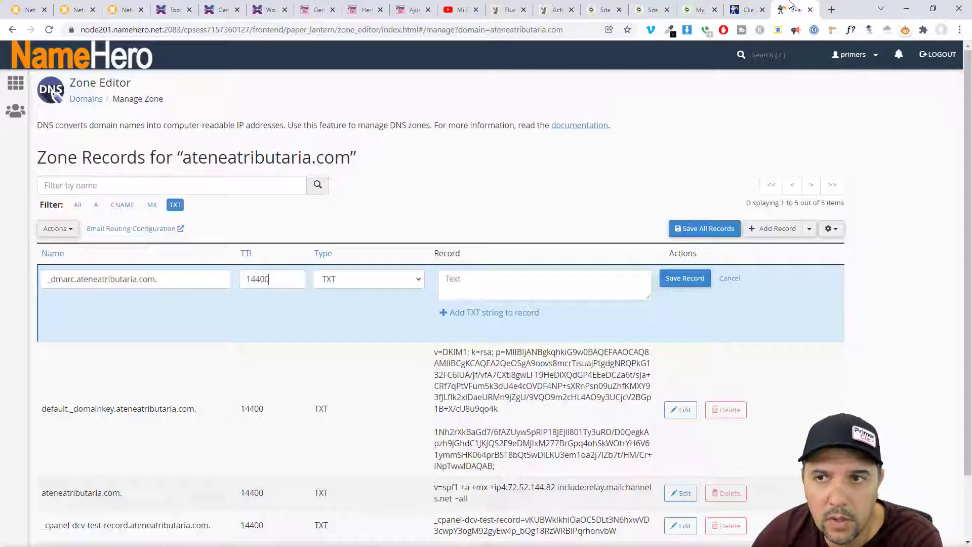
# - Keep the record type as TXT and paste the DMARC policy v=DMARC1; p=none; fo=1 as its value
pyautogui.click(395, 279)
pyautogui.click(474, 193)
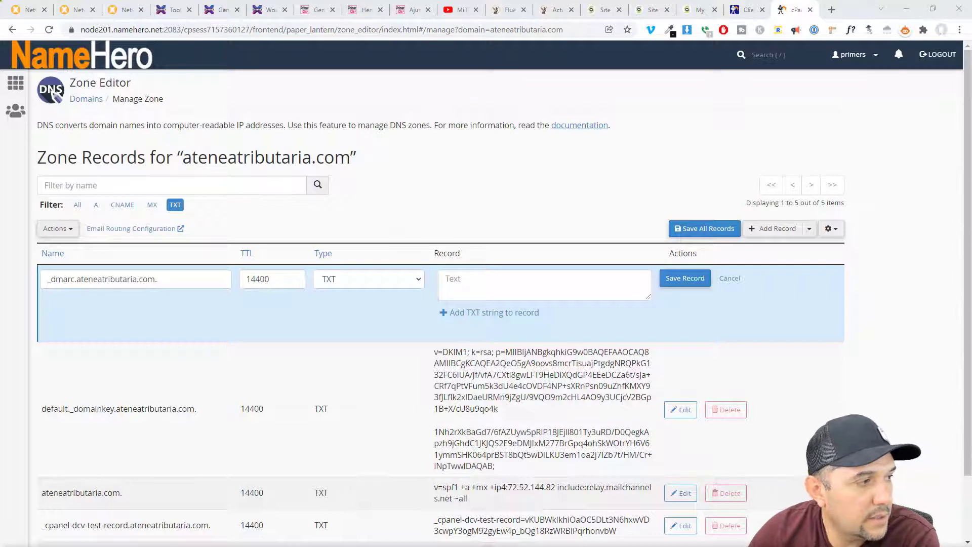
pyautogui.click(476, 279)
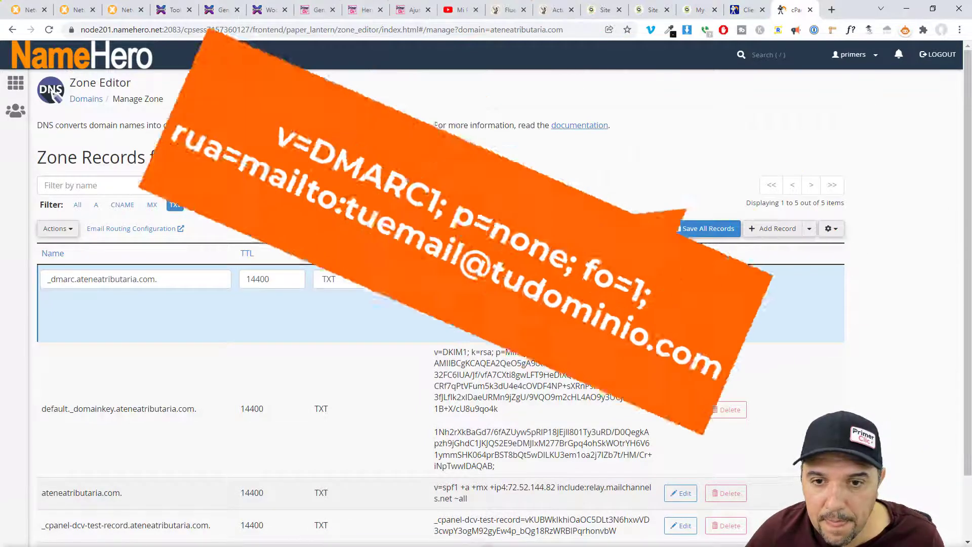
pyautogui.hotkey('ctrl', 'v')
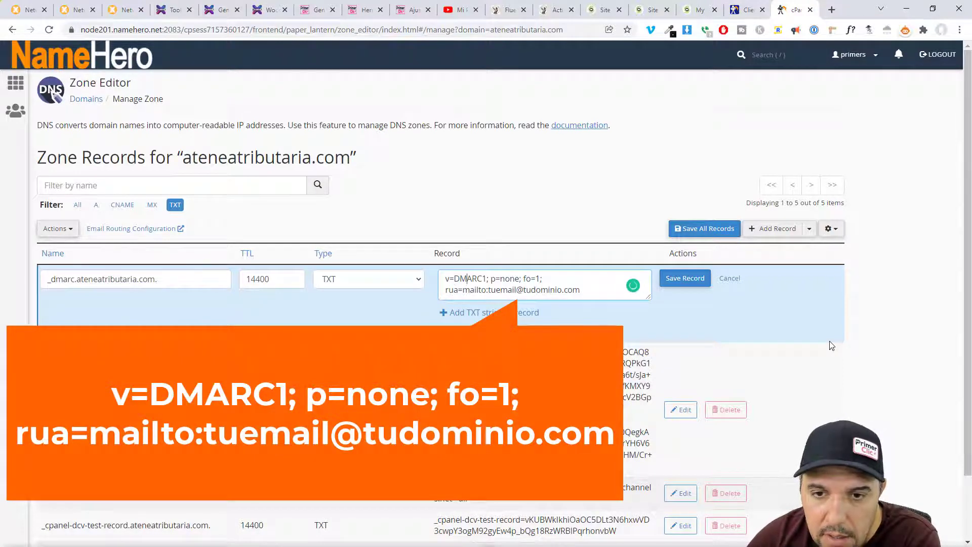
pyautogui.press('Right')
pyautogui.press('Right')
pyautogui.press('Right')
pyautogui.press('Right')
pyautogui.press('Right')
pyautogui.press('Right')
pyautogui.press('Right')
pyautogui.press('Right')
pyautogui.press('Right')
pyautogui.press('Right')
pyautogui.press('Right')
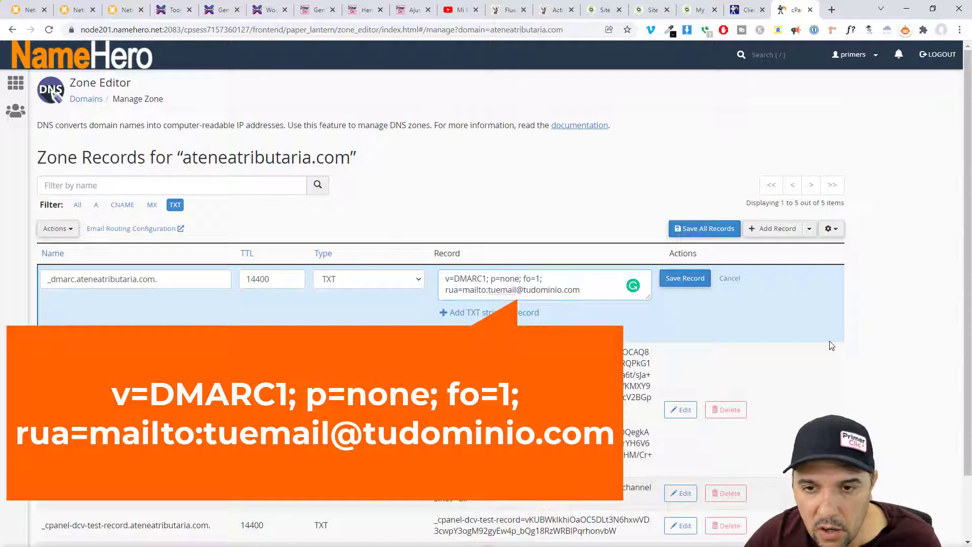
pyautogui.hotkey('shift', 'Left')
pyautogui.hotkey('shift', 'Left')
pyautogui.hotkey('shift', 'Left')
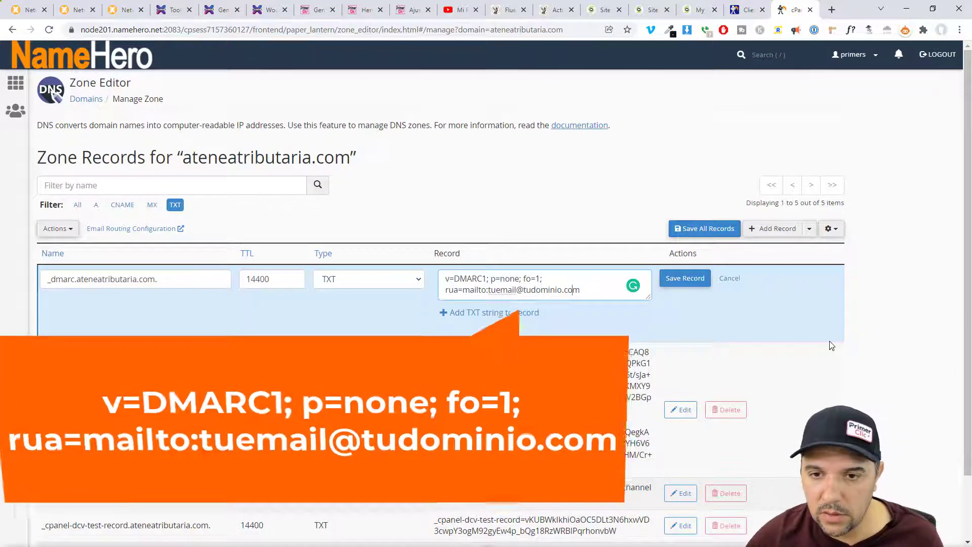
pyautogui.press('Left')
pyautogui.press('Left')
pyautogui.press('Left')
pyautogui.press('Left')
pyautogui.press('Left')
pyautogui.press('Left')
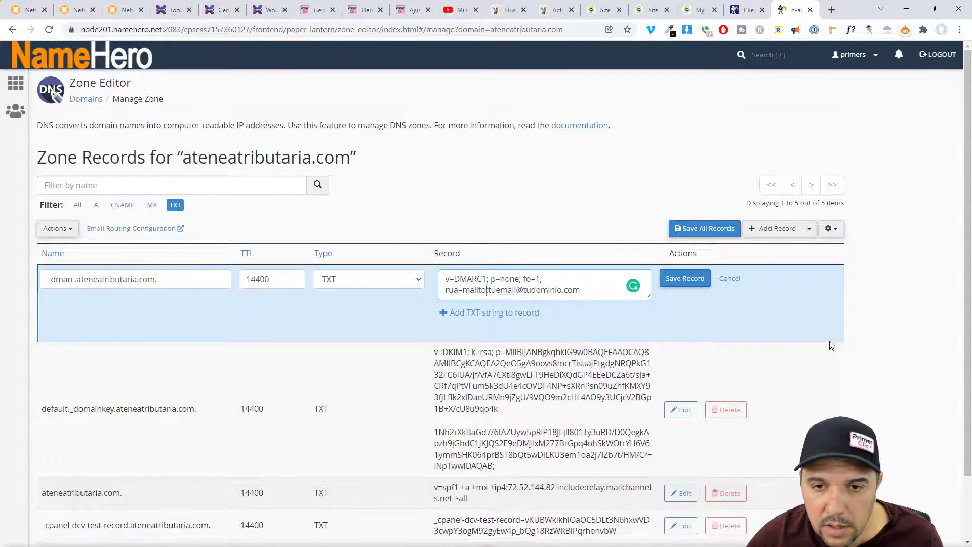
pyautogui.press('Right')
pyautogui.press('Right')
pyautogui.press('Right')
pyautogui.hotkey('shift', 'Right')
pyautogui.hotkey('shift', 'Right')
pyautogui.hotkey('shift', 'Right')
pyautogui.hotkey('shift', 'Right')
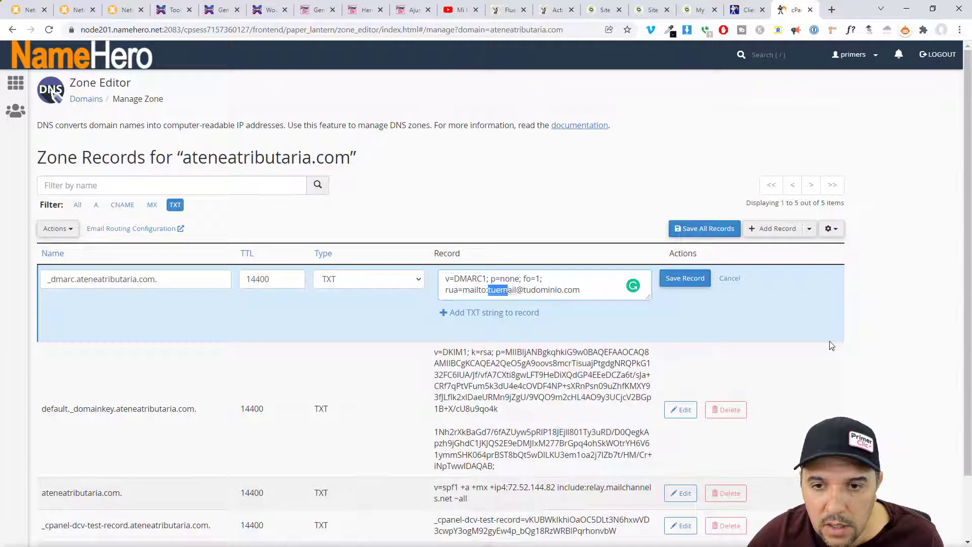
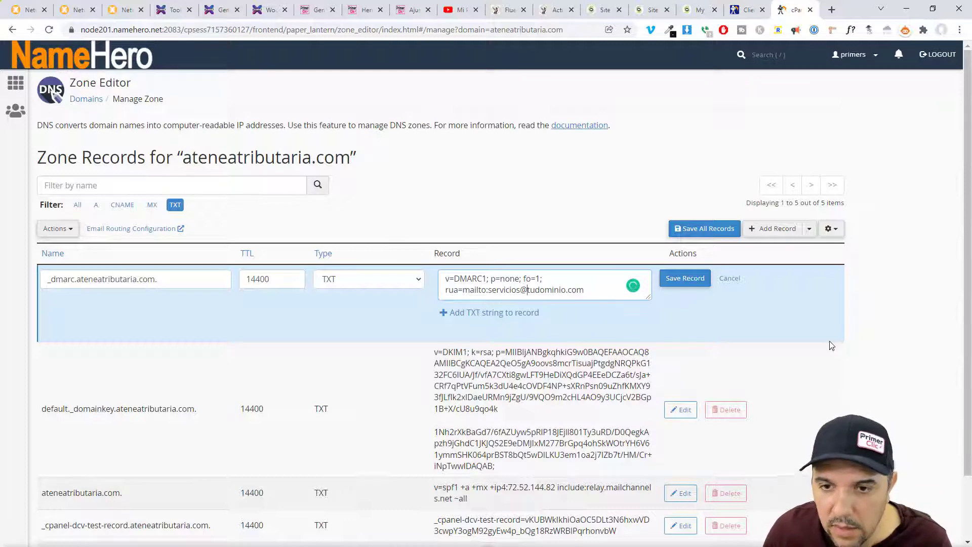
pyautogui.hotkey('ctrl', 'shift', 'Right')
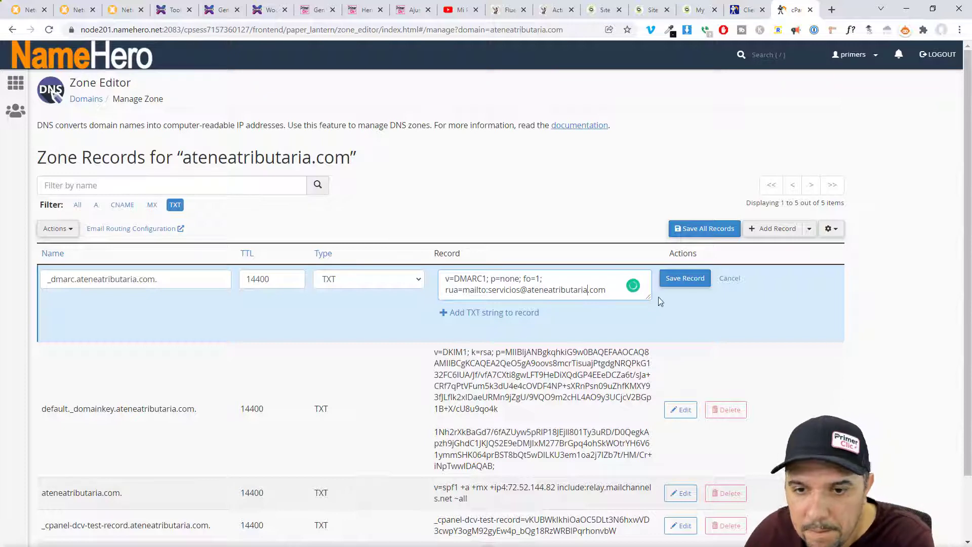
pyautogui.click(686, 279)
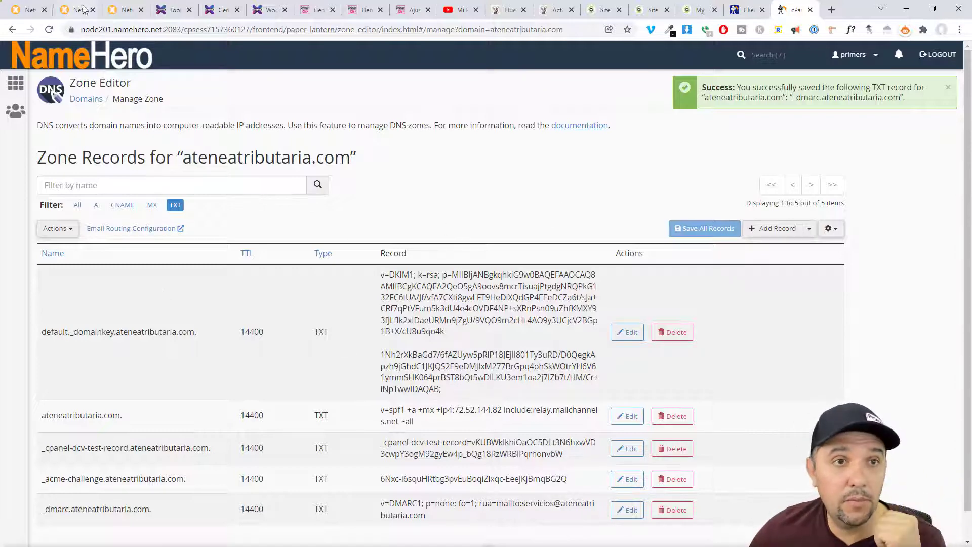
pyautogui.click(120, 11)
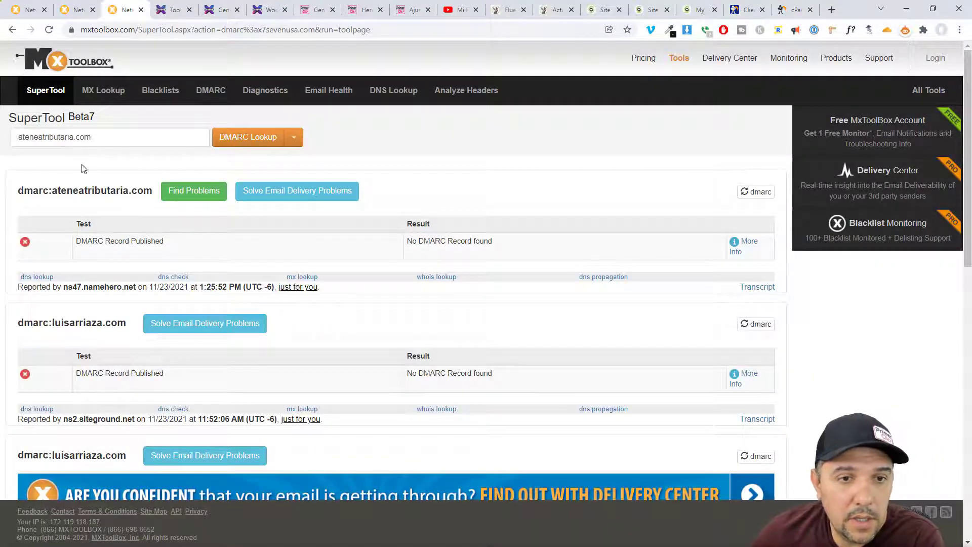
# - Run an MxToolbox DMARC lookup for ateneatributaria.com and find its published record
pyautogui.moveTo(144, 137); pyautogui.dragTo(8, 138)
pyautogui.click(247, 138)
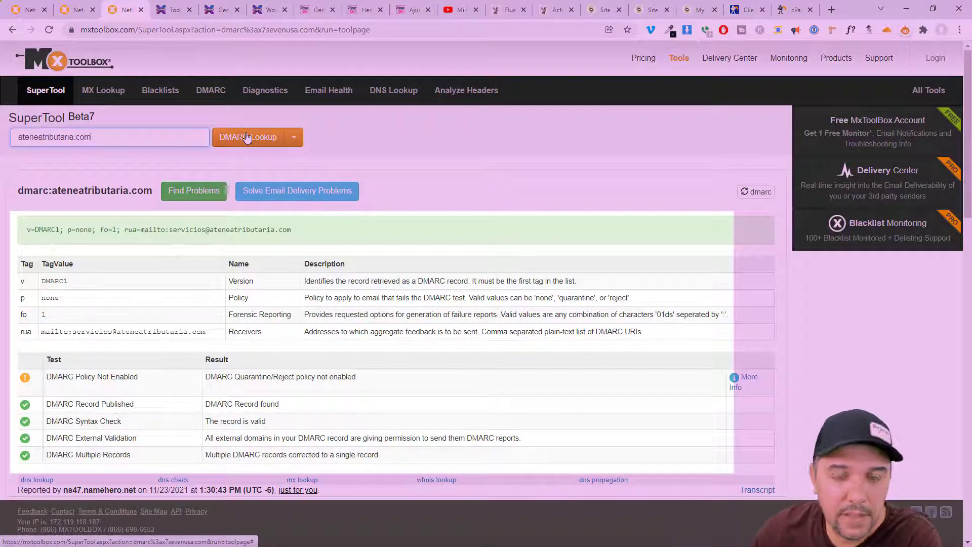
pyautogui.moveTo(39, 229); pyautogui.dragTo(321, 231)
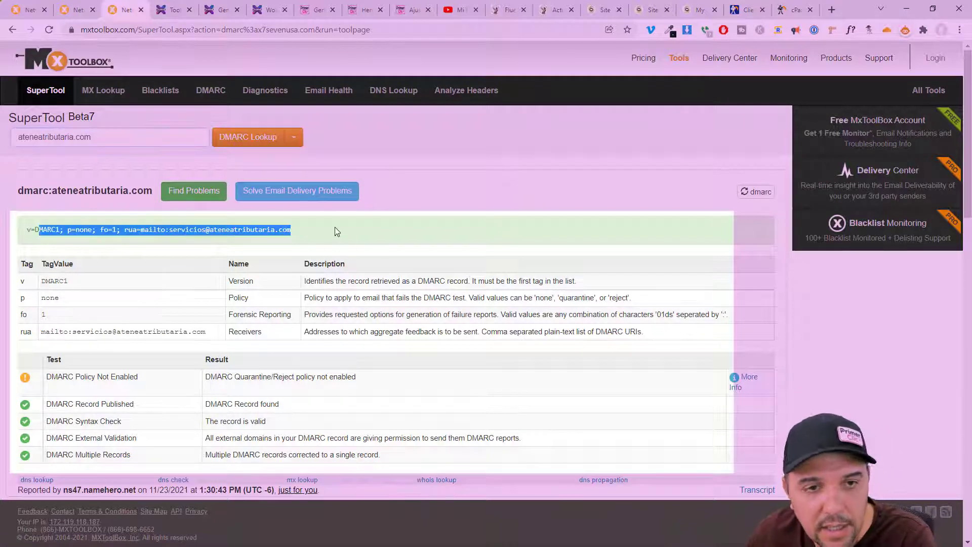
pyautogui.click(76, 190)
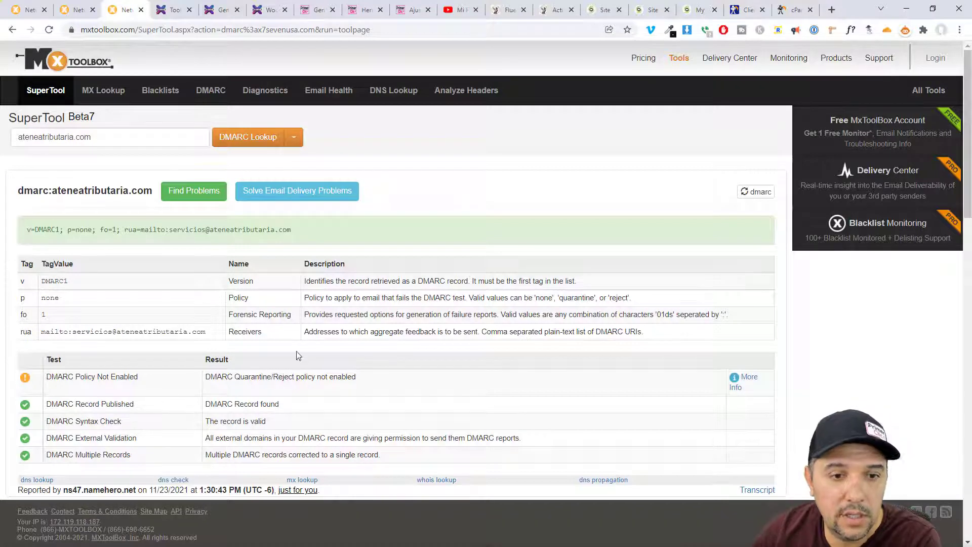
# - Review the DMARC tag table and the 'quarantine/reject not enabled' warning, then select cPanel's raw record text
pyautogui.moveTo(320, 281); pyautogui.dragTo(578, 274)
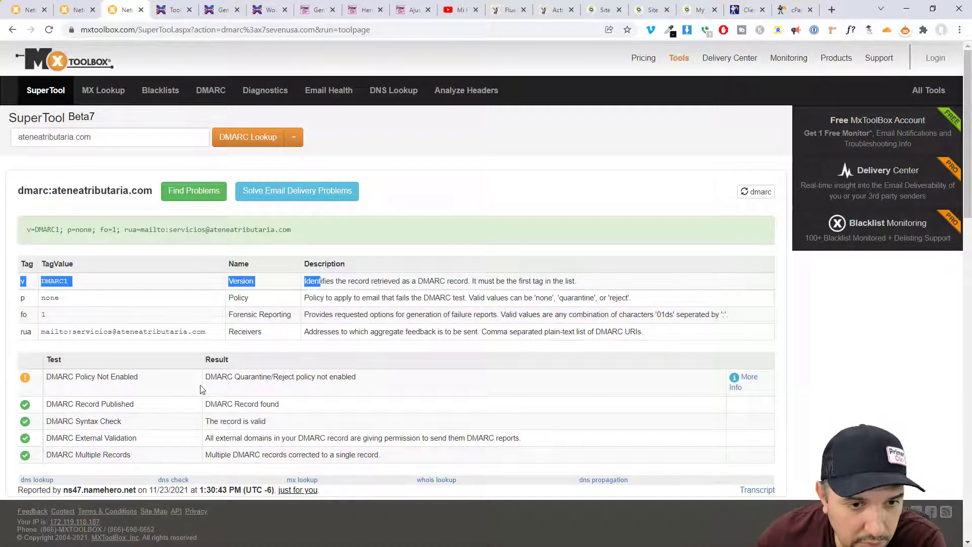
pyautogui.moveTo(204, 388); pyautogui.dragTo(374, 383)
pyautogui.click(101, 391)
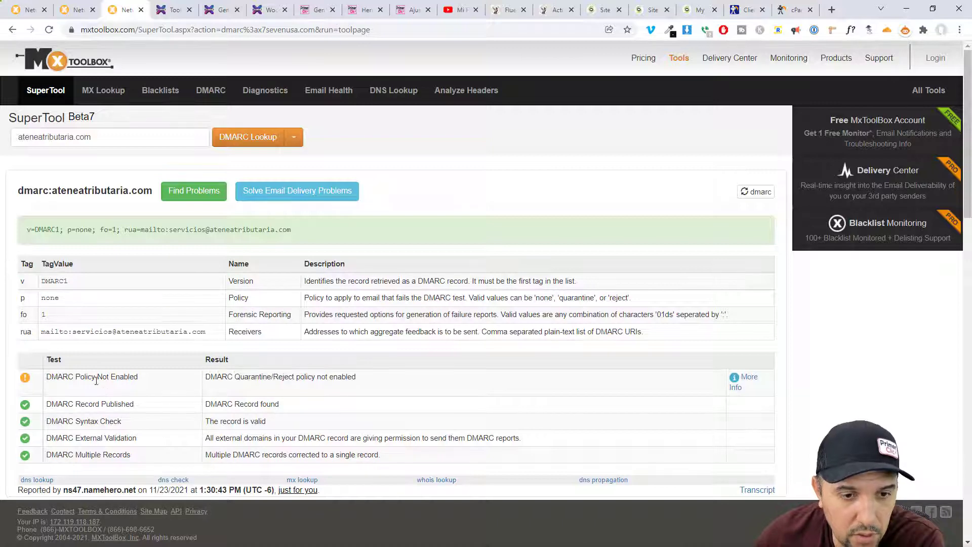
pyautogui.moveTo(216, 379); pyautogui.dragTo(379, 384)
pyautogui.click(223, 361)
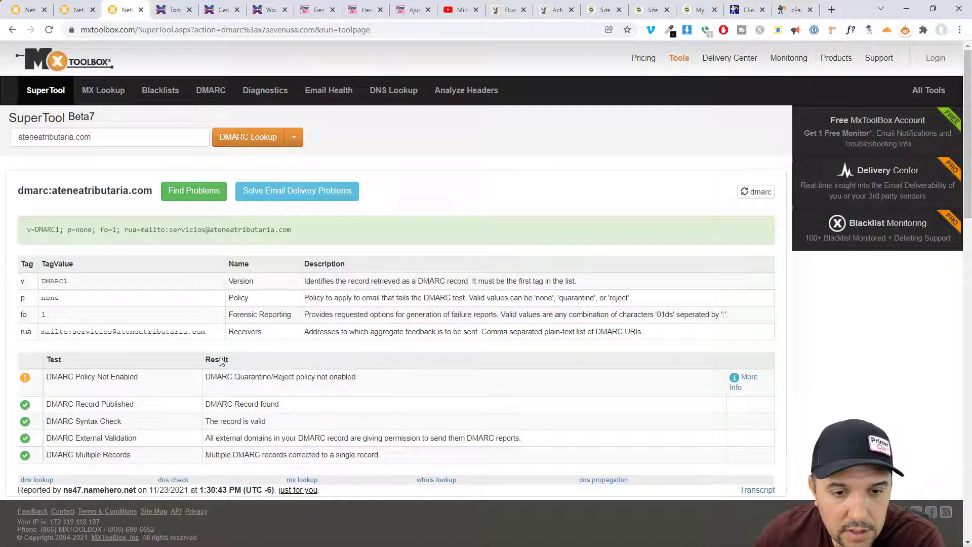
pyautogui.scroll(-2, 259, 360)
pyautogui.scroll(-1, 259, 363)
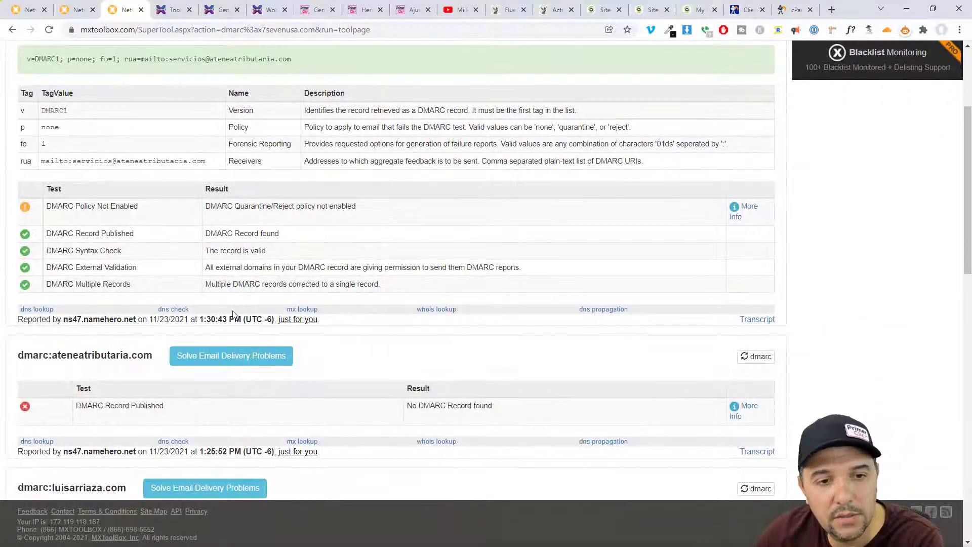
pyautogui.scroll(3, 233, 312)
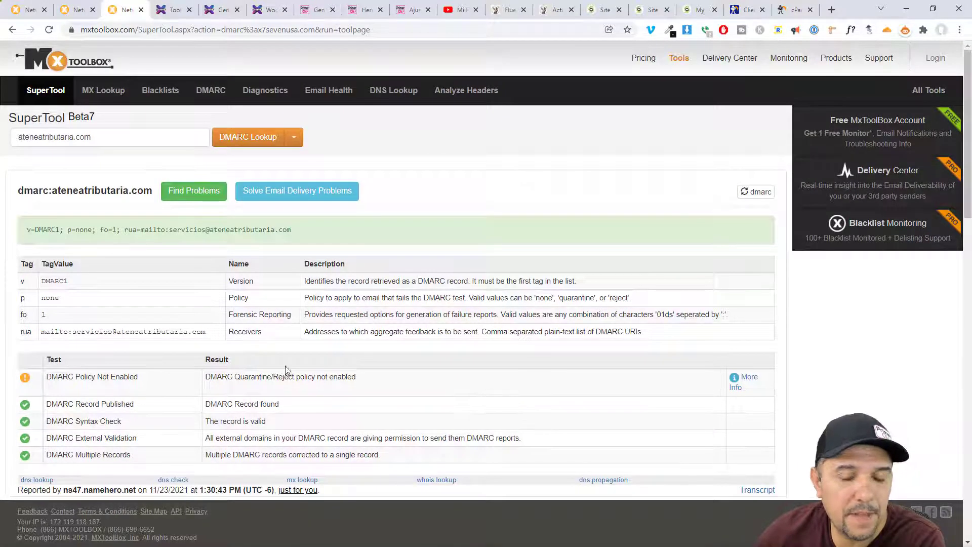
pyautogui.scroll(-2, 286, 370)
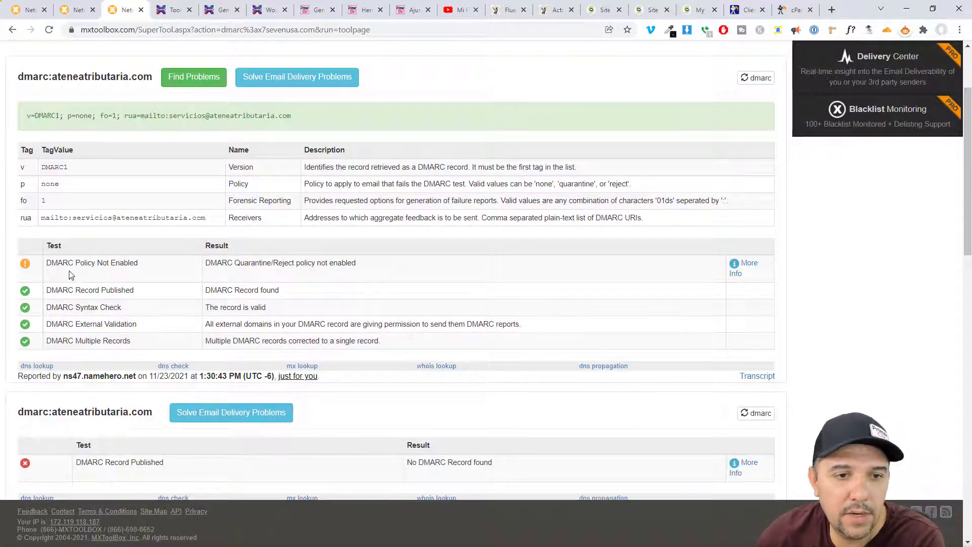
pyautogui.hotkey('alt', 'Tab')
pyautogui.moveTo(532, 428); pyautogui.dragTo(440, 396)
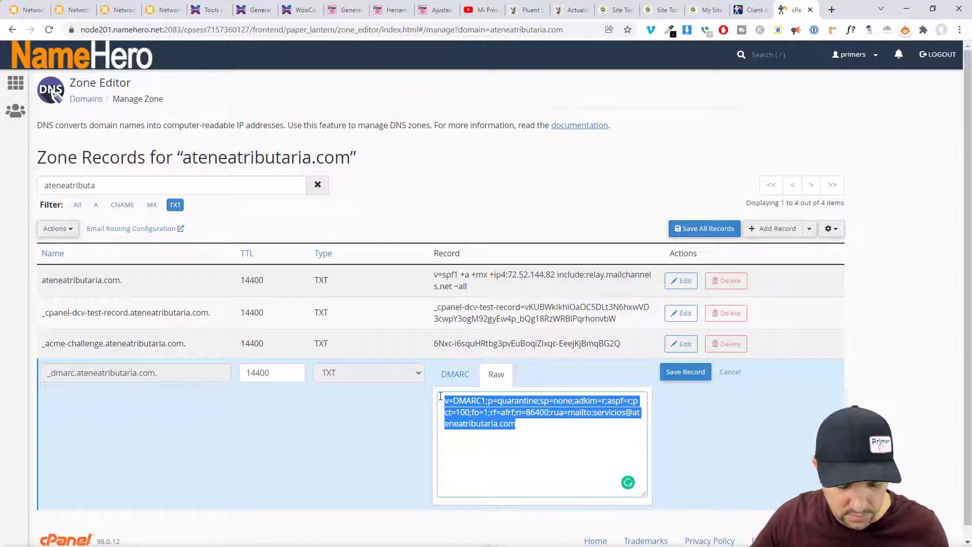
# - Replace the _dmarc record with the copied p=quarantine version and save it
pyautogui.press('super+v')
pyautogui.press('Down')
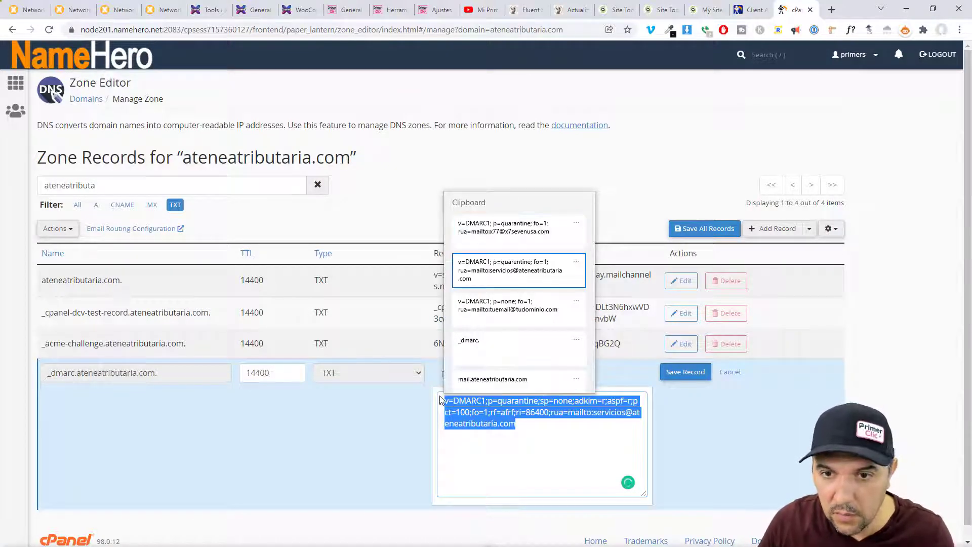
pyautogui.press('Return')
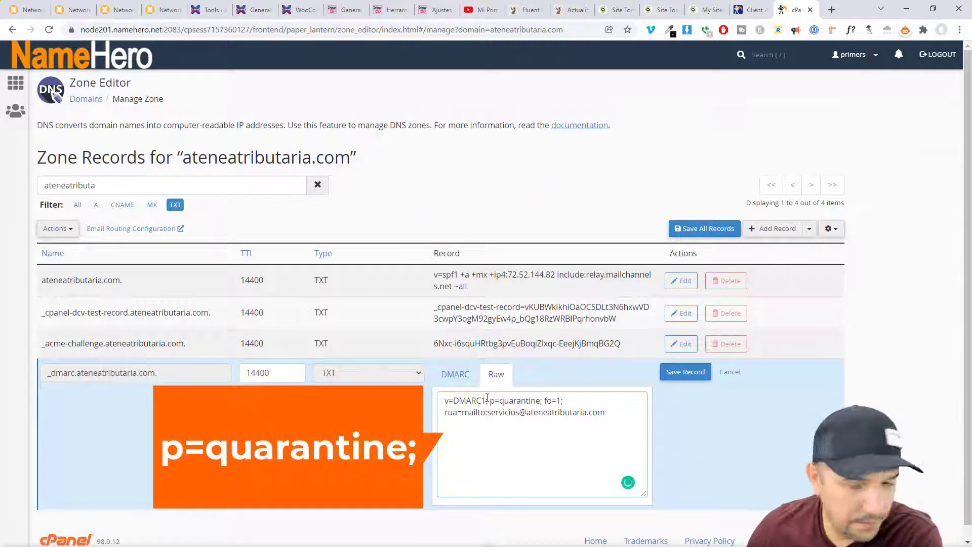
pyautogui.click(685, 371)
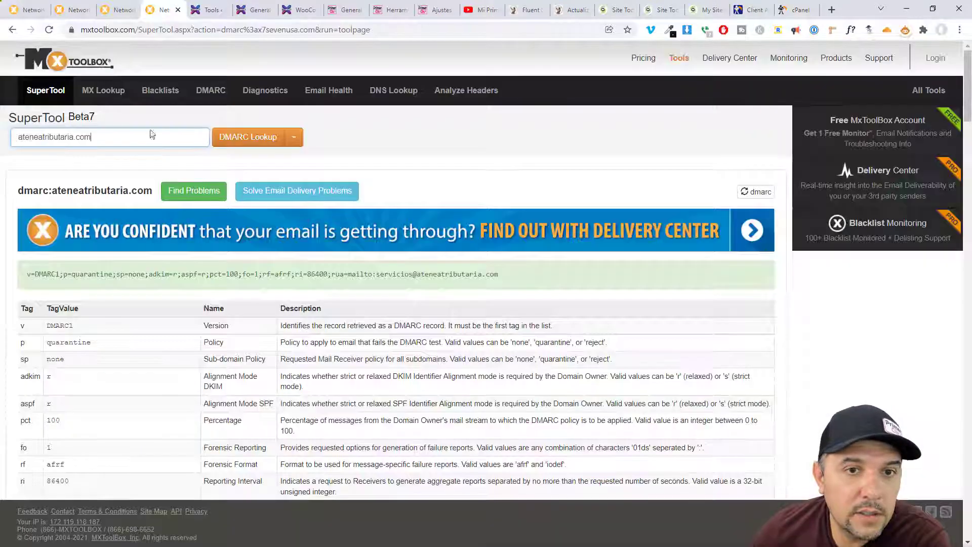
# - Re-run the MxToolbox DMARC lookup and confirm all five checks pass with quarantine enabled
pyautogui.click(163, 9)
pyautogui.click(244, 141)
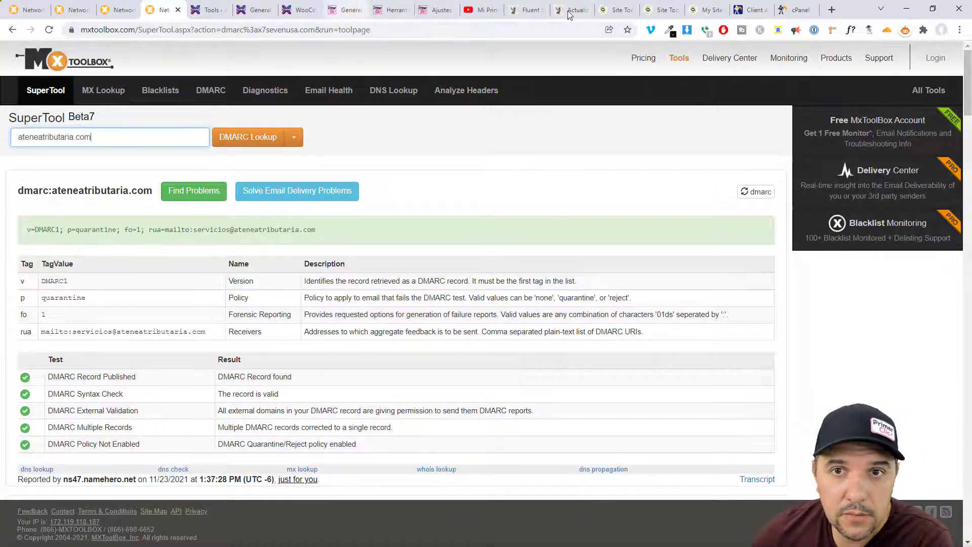
pyautogui.click(516, 11)
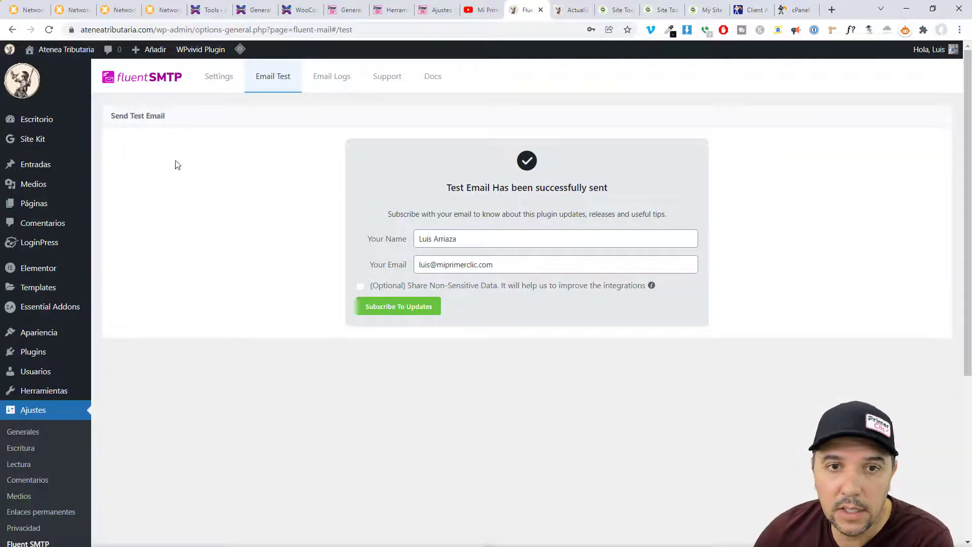
# - Open FluentSMTP Email Logs and inspect the HTML test email sent at 23-11-2021 1:24:19 PM
pyautogui.click(332, 75)
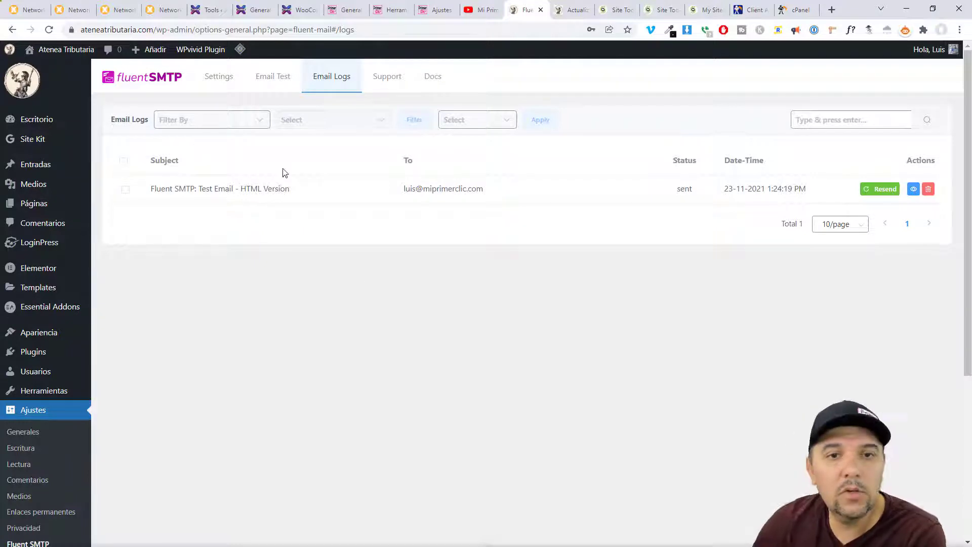
pyautogui.moveTo(154, 188); pyautogui.dragTo(304, 188)
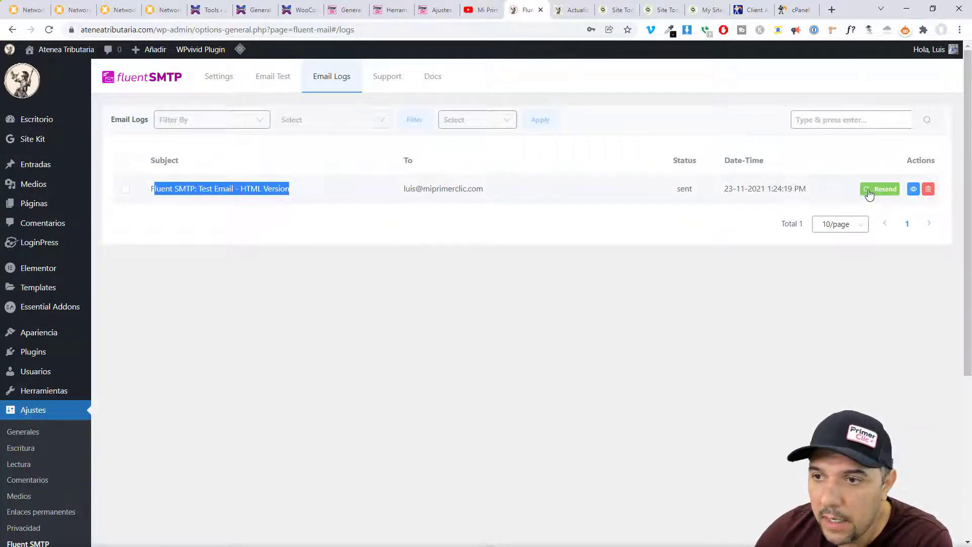
pyautogui.moveTo(825, 304); pyautogui.dragTo(904, 208)
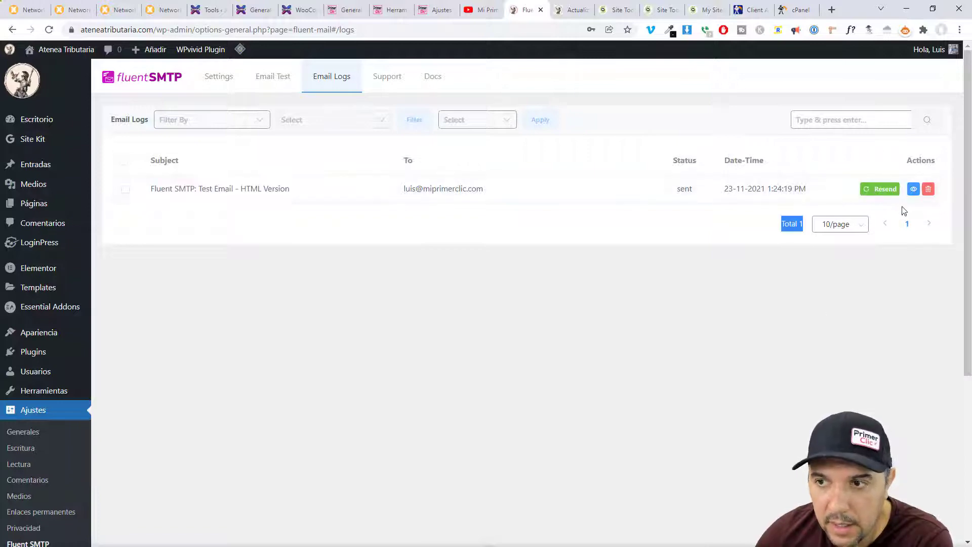
pyautogui.click(913, 191)
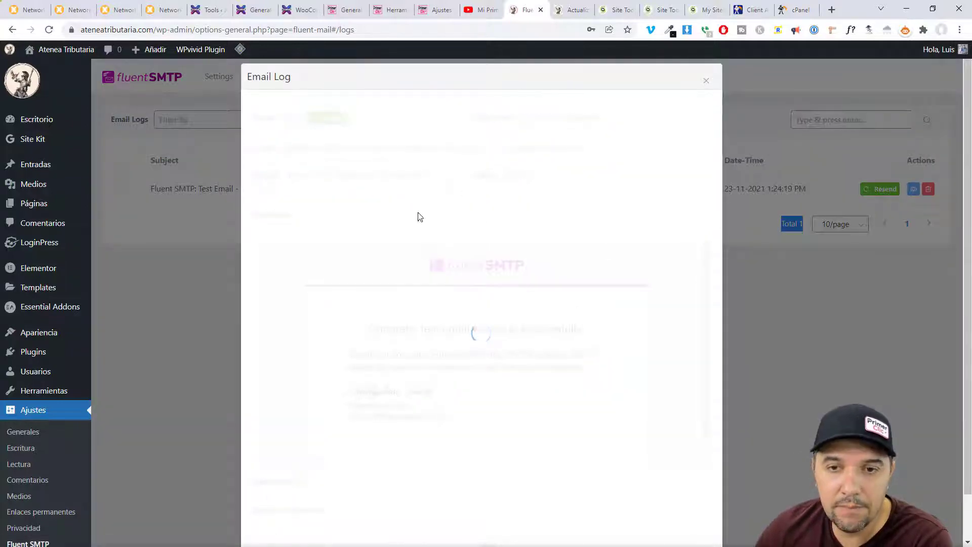
pyautogui.moveTo(706, 282); pyautogui.dragTo(700, 260)
pyautogui.click(706, 81)
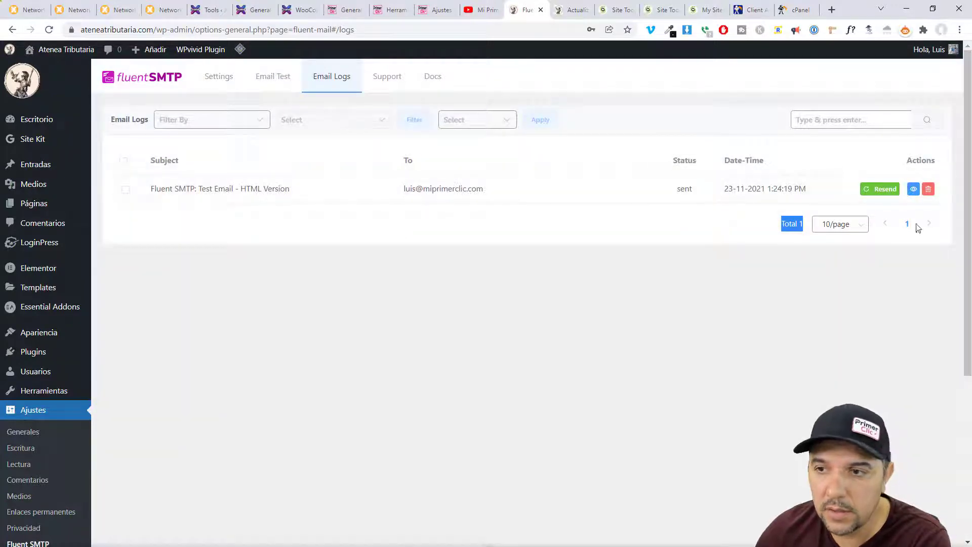
pyautogui.click(632, 304)
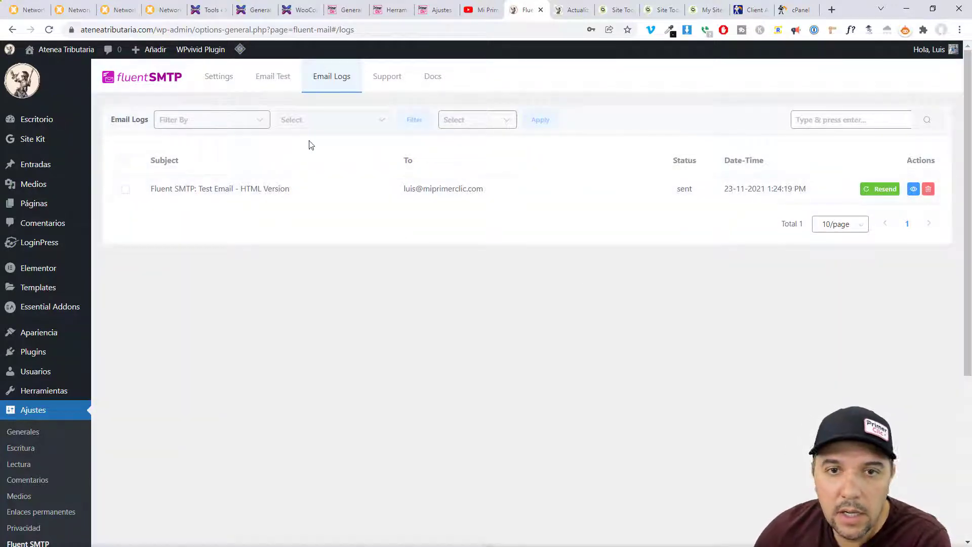
# - Send another FluentSMTP test email with the site's servicios mailbox as sender
pyautogui.click(274, 82)
pyautogui.click(221, 150)
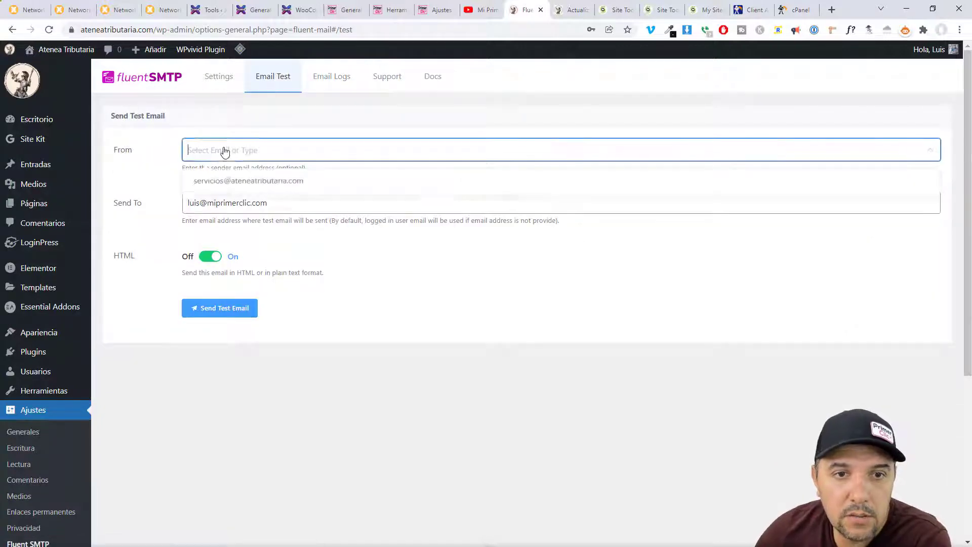
pyautogui.click(238, 183)
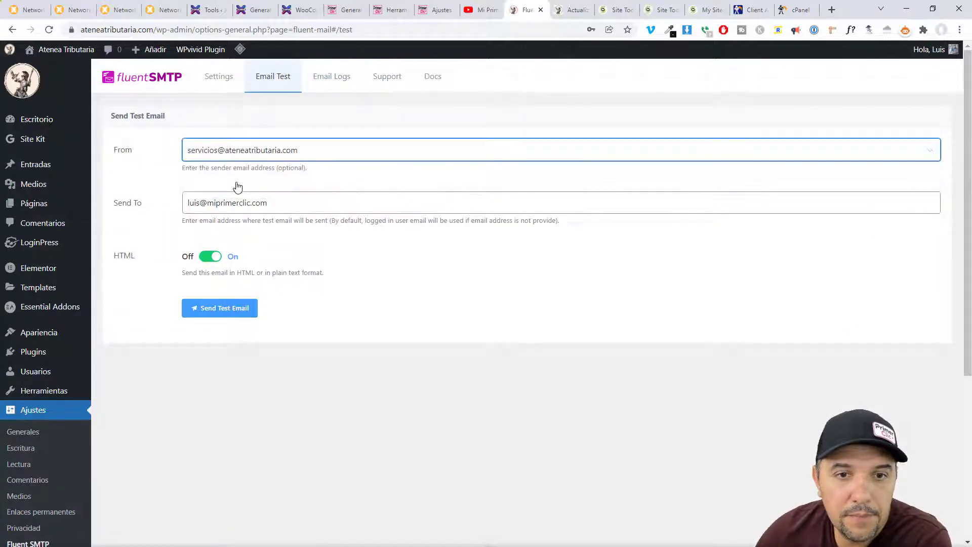
pyautogui.click(213, 204)
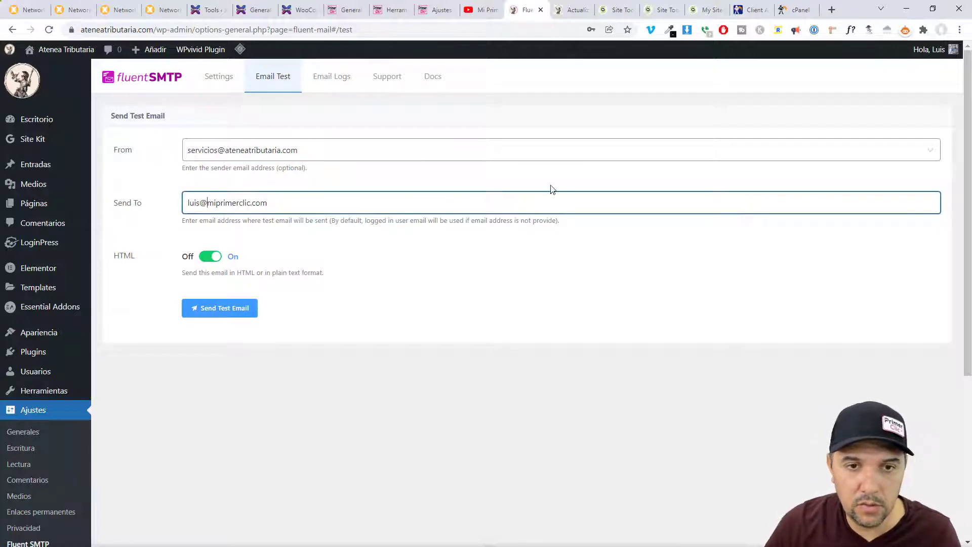
pyautogui.click(202, 309)
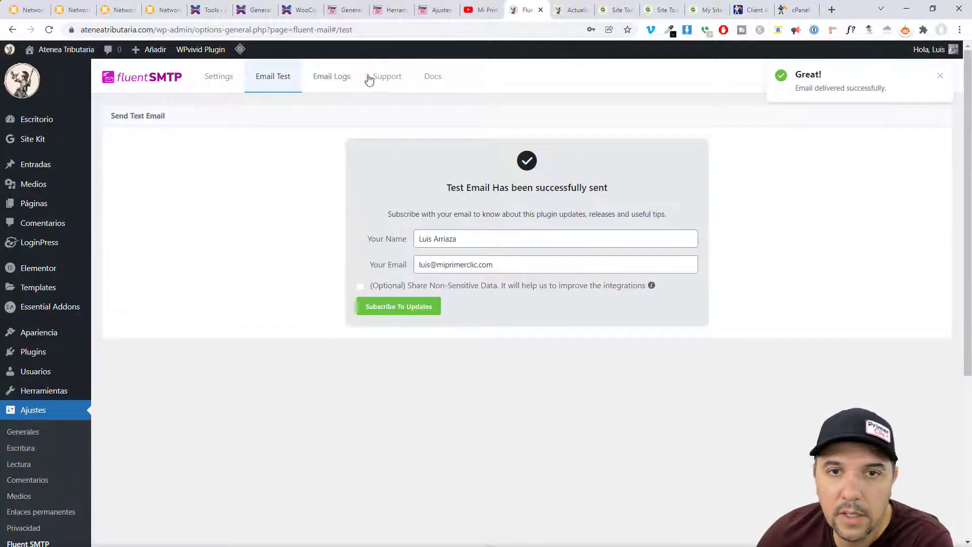
# - Confirm in Email Logs that the second test email was sent at 1:38:14 PM
pyautogui.click(337, 86)
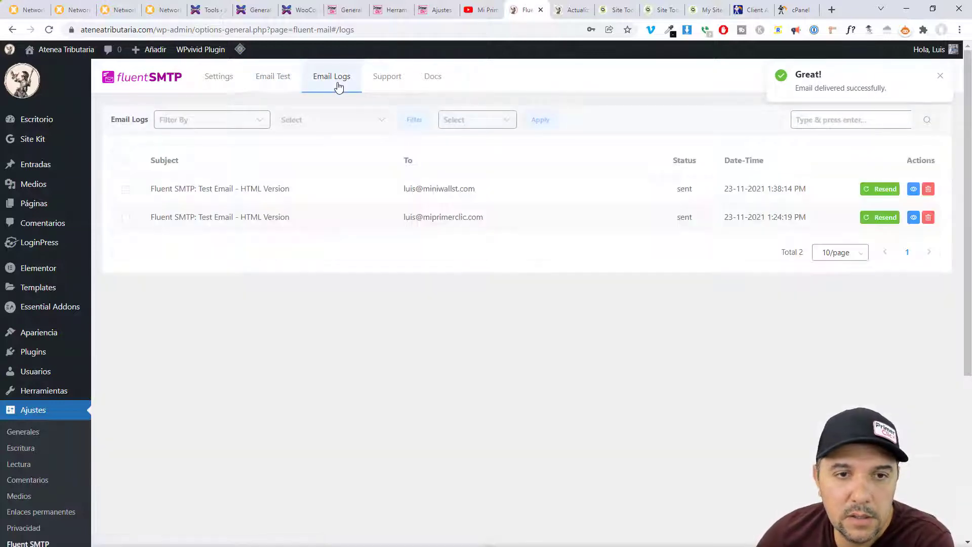
pyautogui.moveTo(404, 189); pyautogui.dragTo(497, 188)
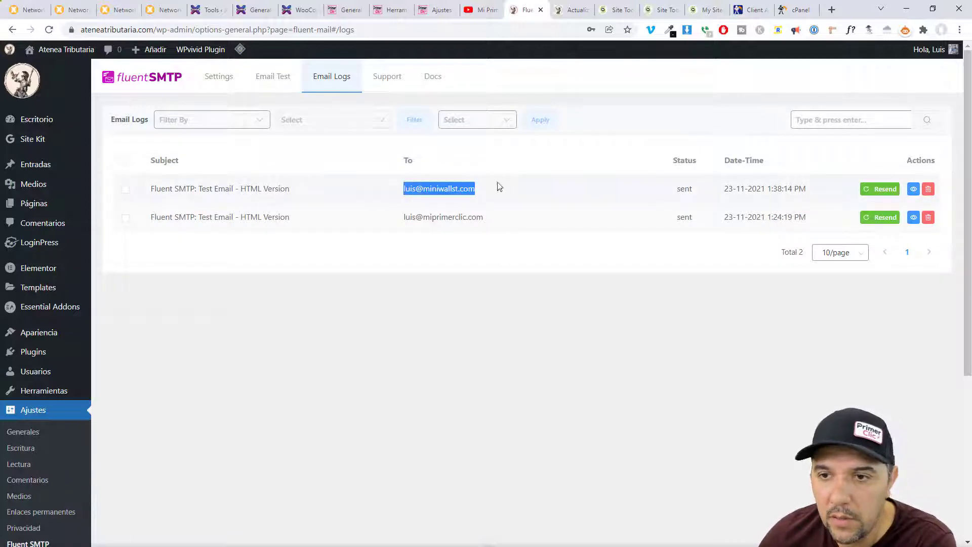
pyautogui.click(755, 285)
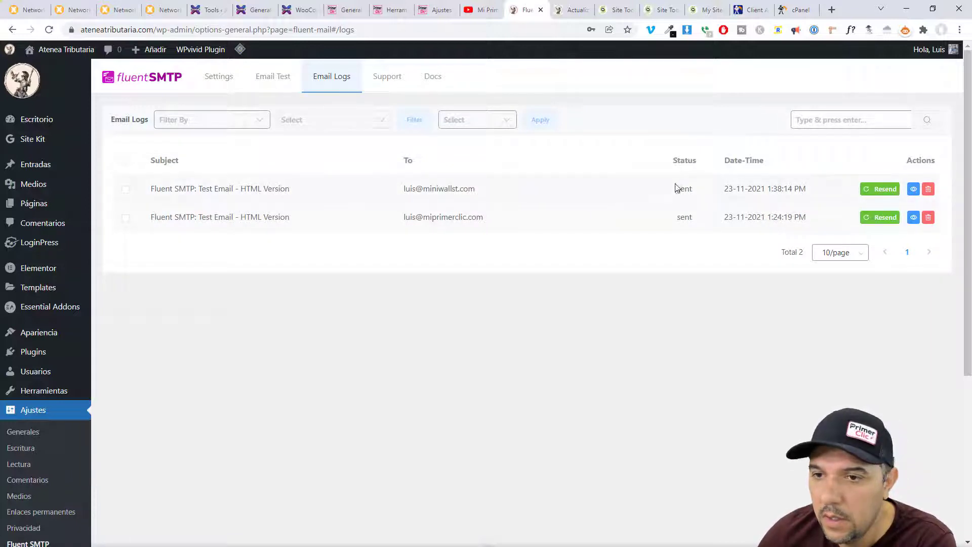
pyautogui.click(710, 336)
pyautogui.click(915, 190)
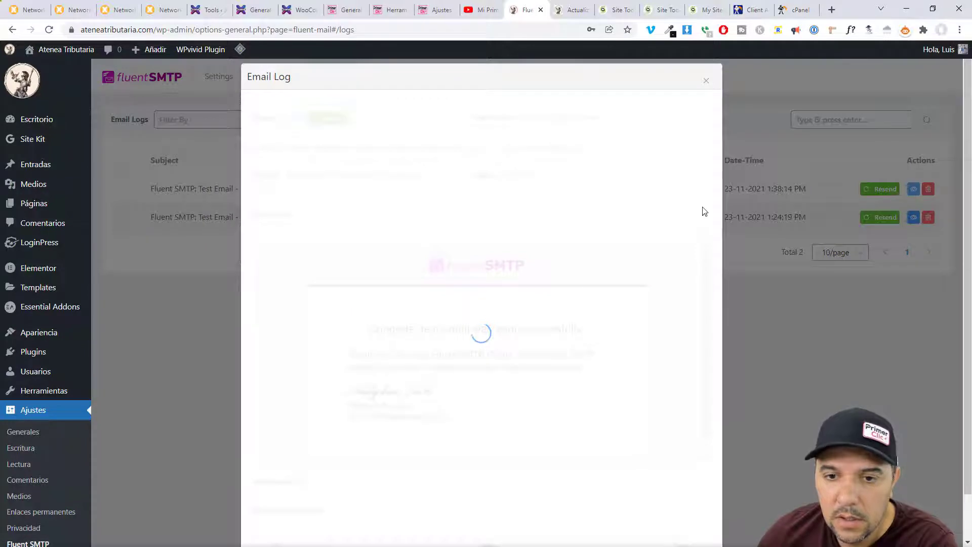
pyautogui.click(707, 80)
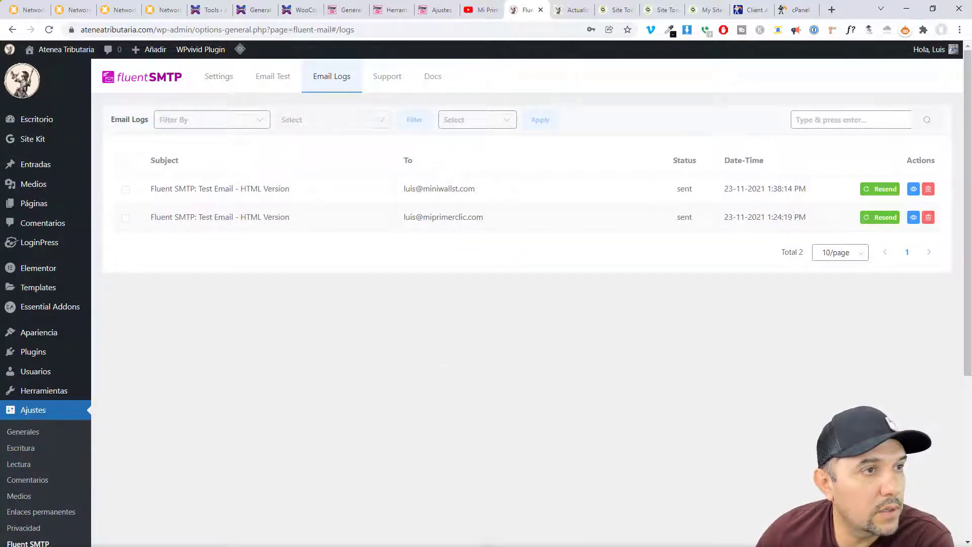
pyautogui.moveTo(506, 10); pyautogui.dragTo(794, 19)
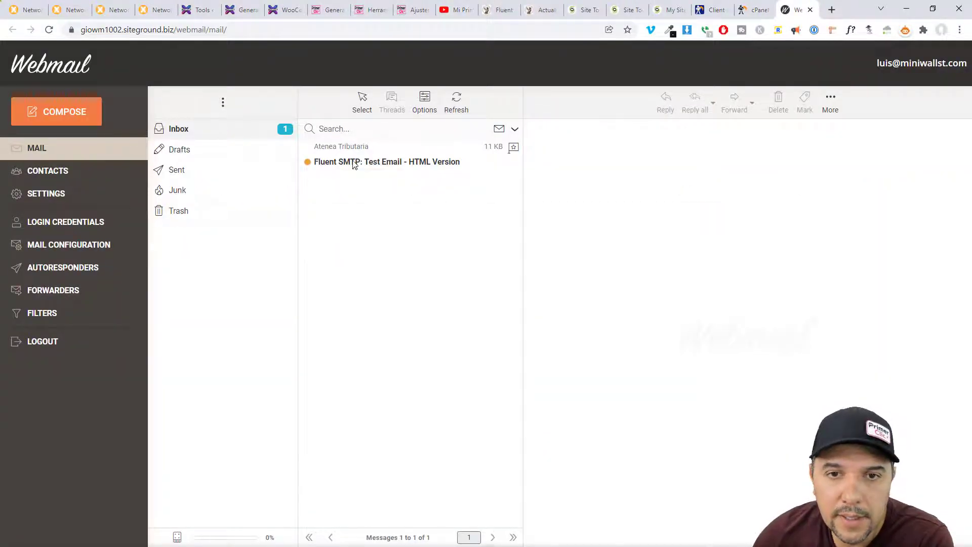
# - Open the FluentSMTP test email in SiteGround Webmail, allow remote images, and close the tab
pyautogui.click(353, 163)
pyautogui.click(802, 202)
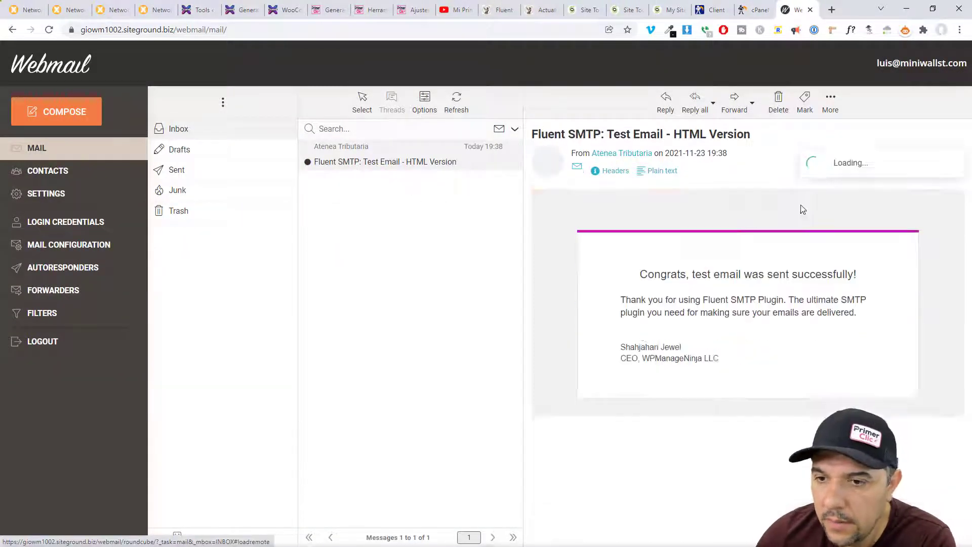
pyautogui.moveTo(646, 276); pyautogui.dragTo(860, 345)
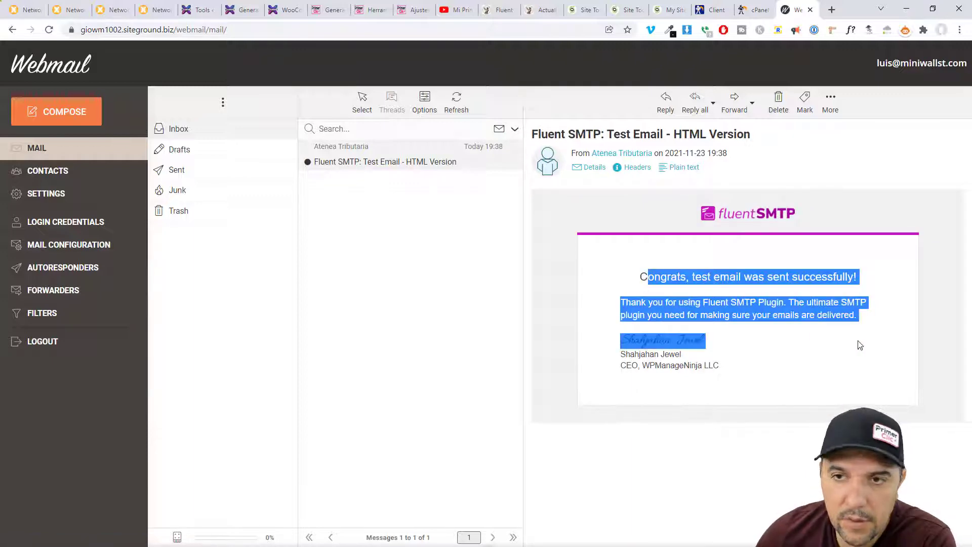
pyautogui.click(810, 9)
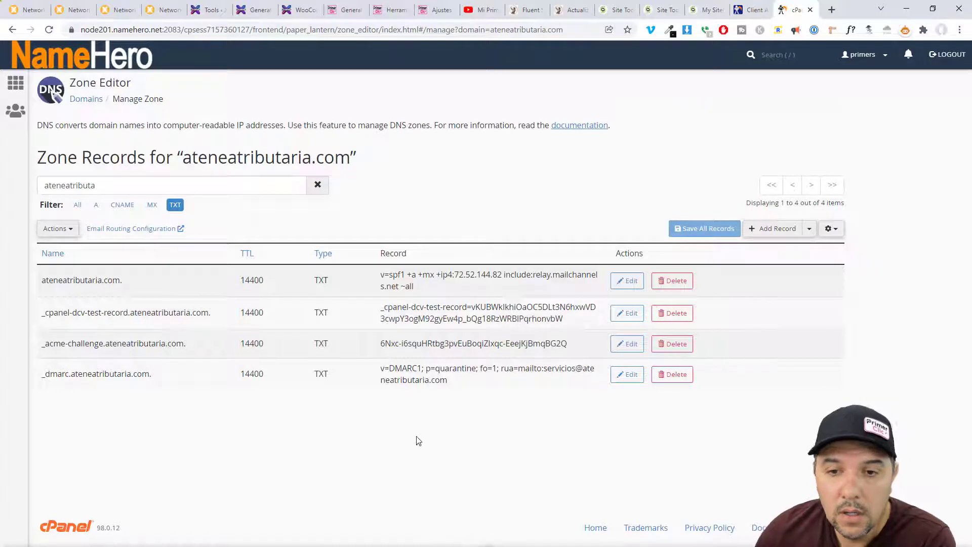
# - Return to FluentSMTP and show its Settings with the servicios SMTP connection and logging enabled
pyautogui.click(532, 10)
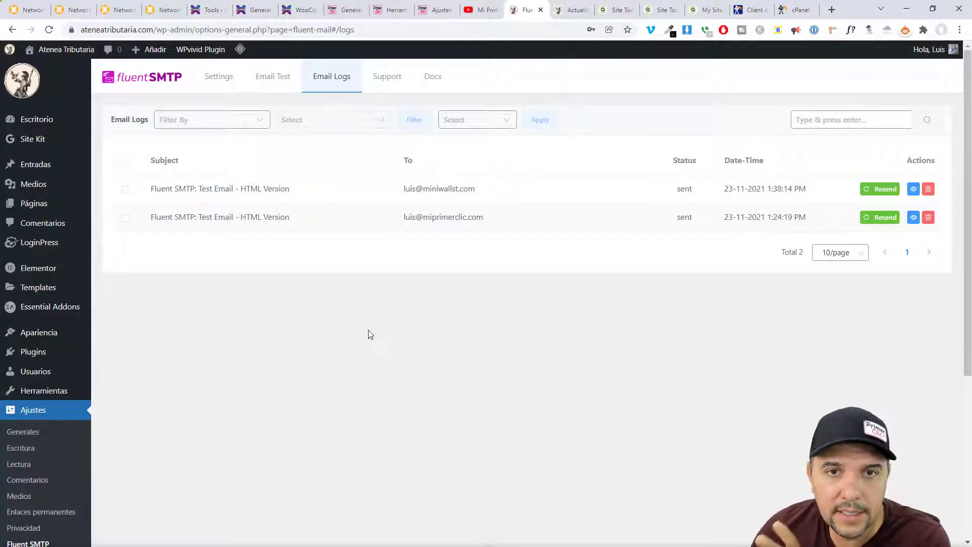
pyautogui.click(226, 84)
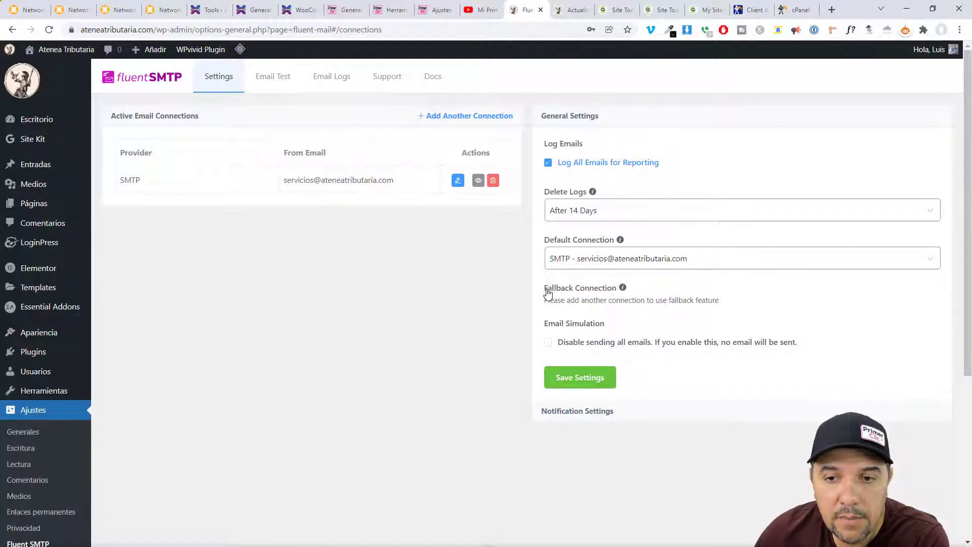
# - Start another FluentSMTP connection so providers from Other SMTP to PHP are listed
pyautogui.moveTo(623, 292)
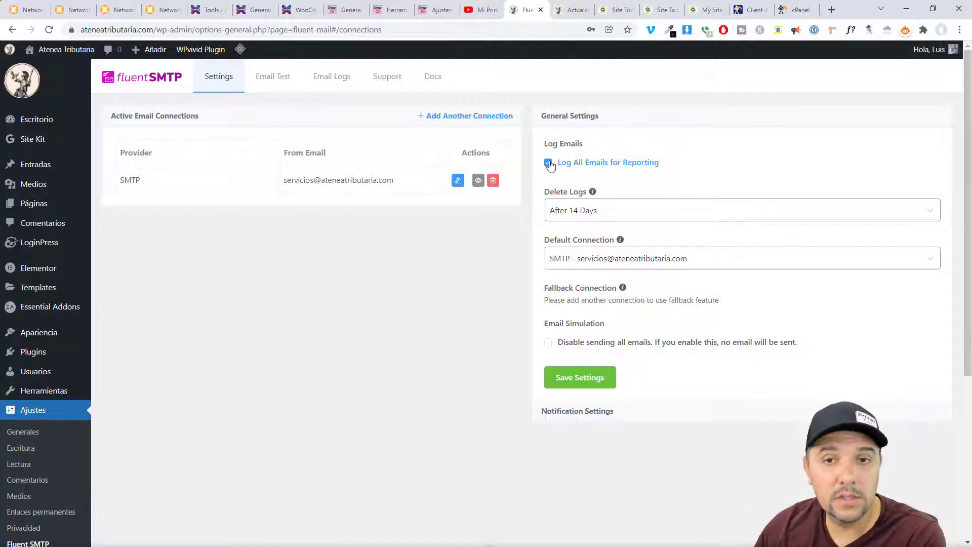
pyautogui.click(427, 118)
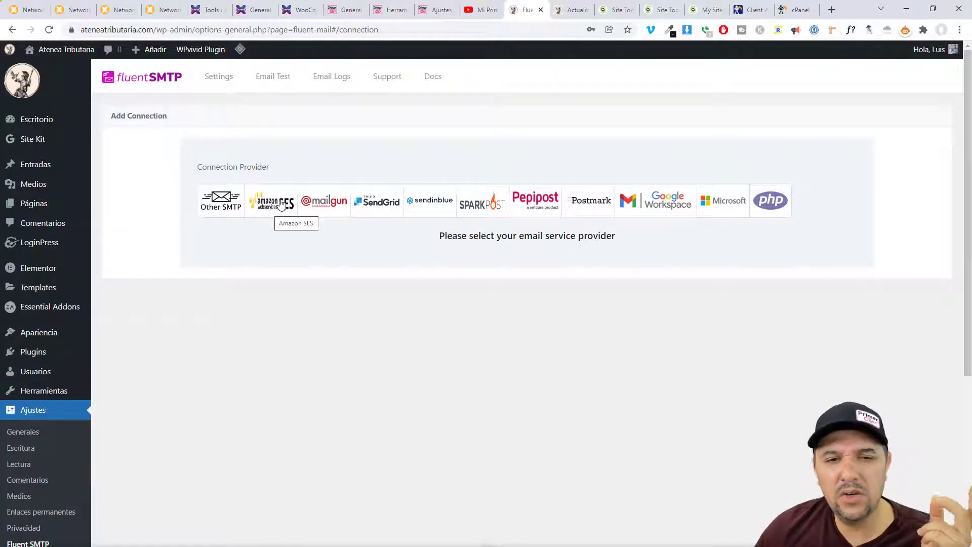
# - Choose Amazon SES as the connection provider and search 'amazon ses smtp pricing' in a new tab
pyautogui.click(271, 212)
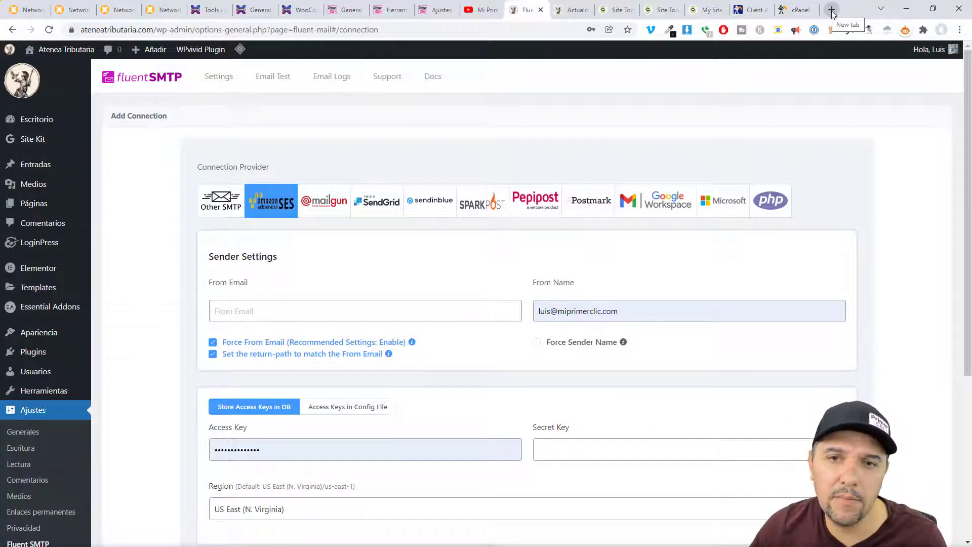
pyautogui.click(832, 11)
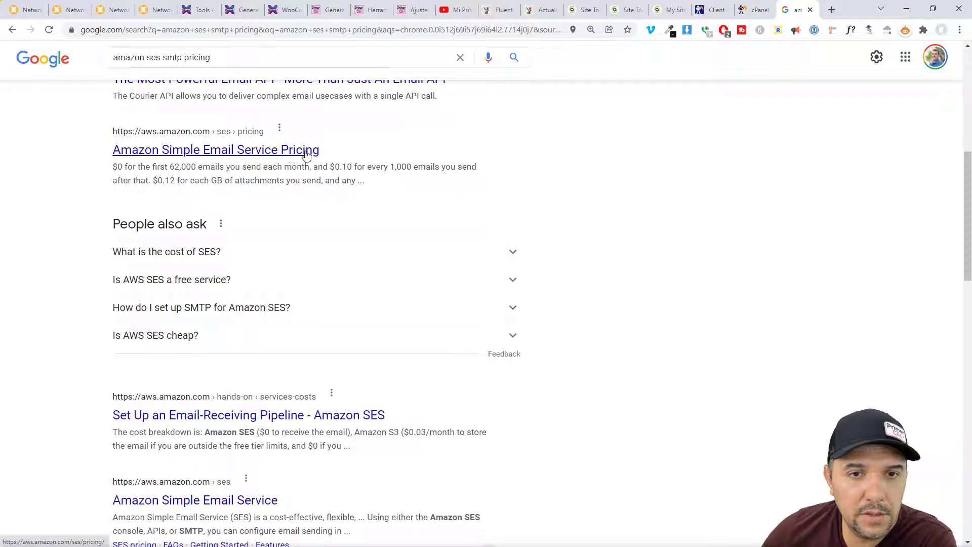
# - Note the $0.10 per 1,000 emails price and open the Amazon Simple Email Service Pricing result
pyautogui.moveTo(340, 167); pyautogui.dragTo(441, 167)
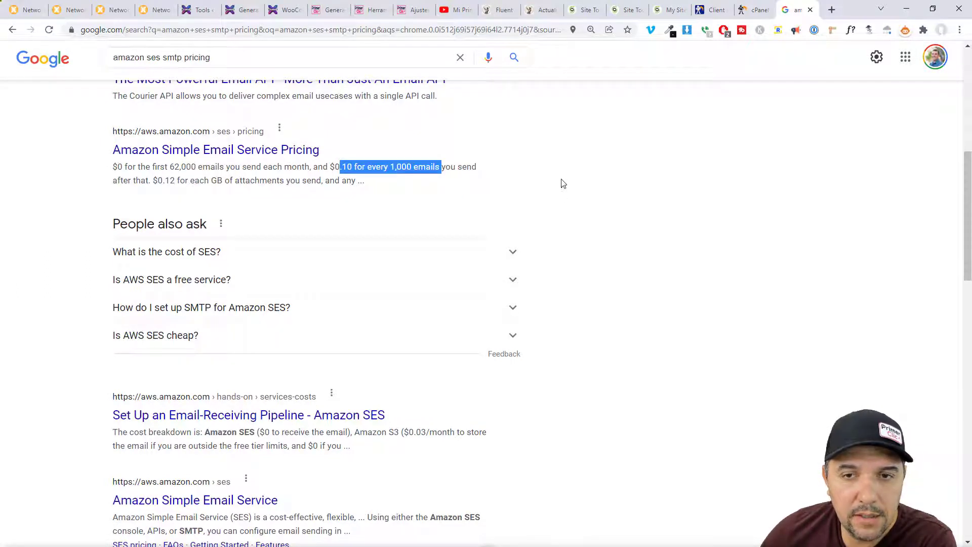
pyautogui.click(561, 178)
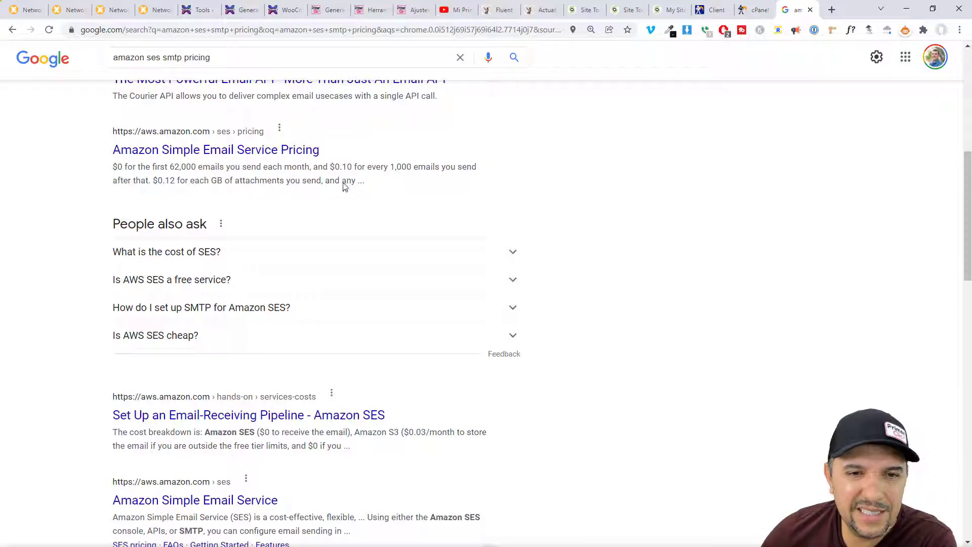
pyautogui.click(203, 150)
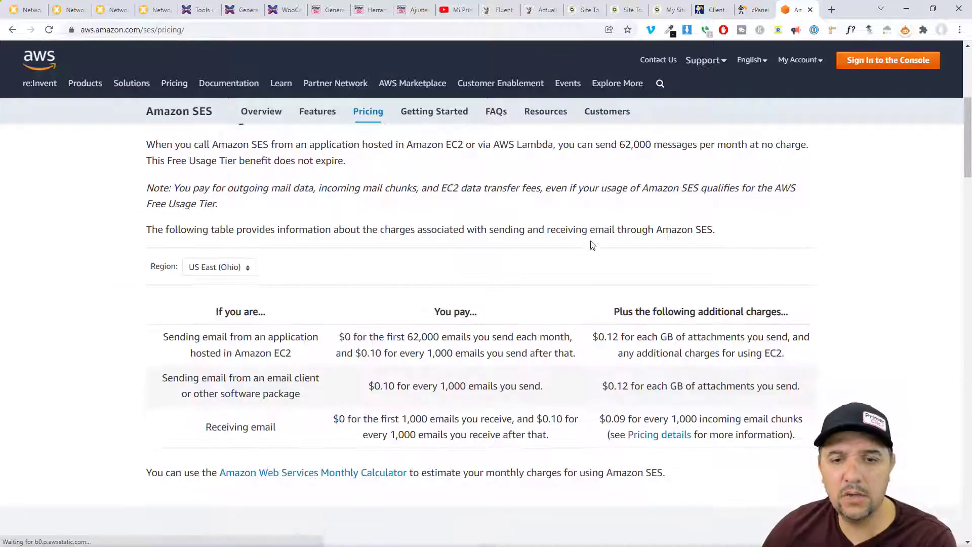
# - Read through the Amazon SES pricing page, then return to the FluentSMTP Amazon SES form
pyautogui.scroll(-4, 591, 241)
pyautogui.scroll(-7, 591, 241)
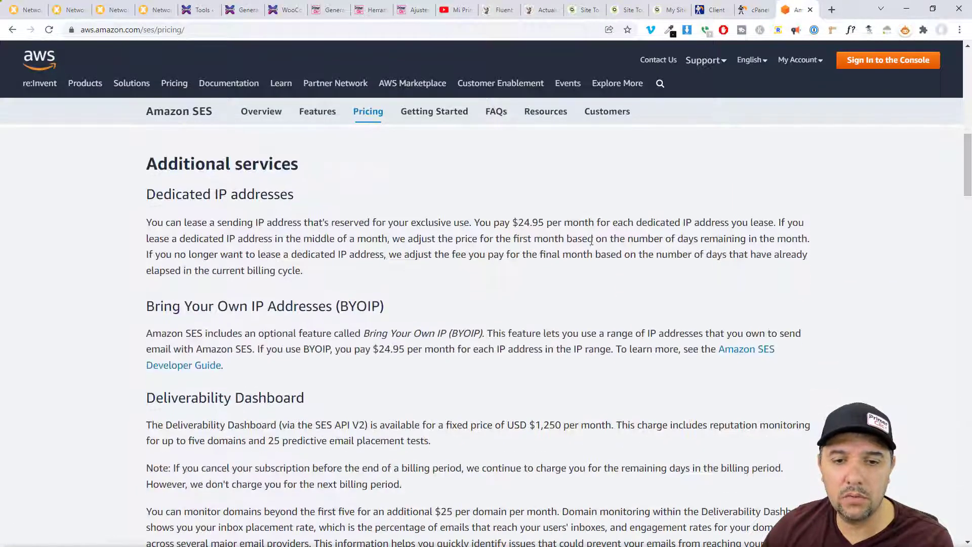
pyautogui.scroll(-4, 610, 196)
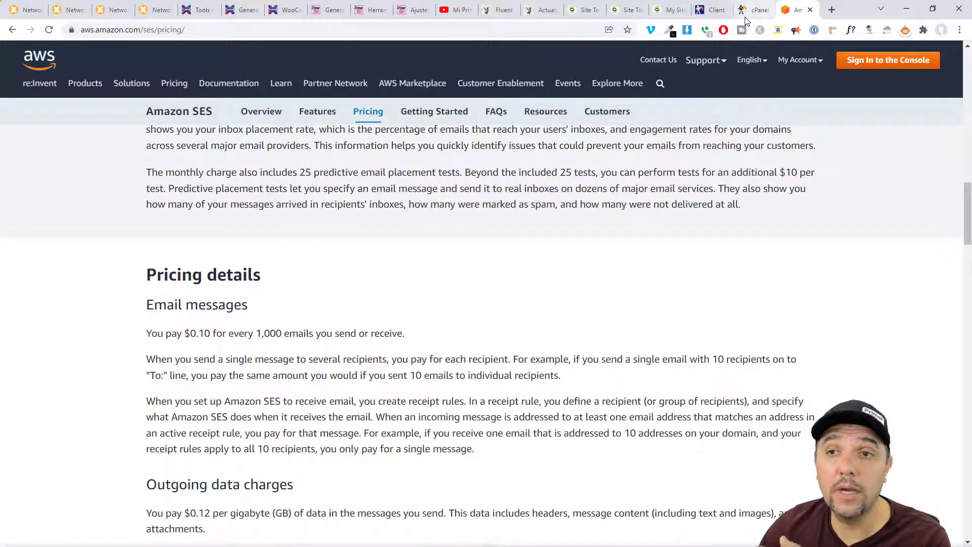
pyautogui.click(495, 10)
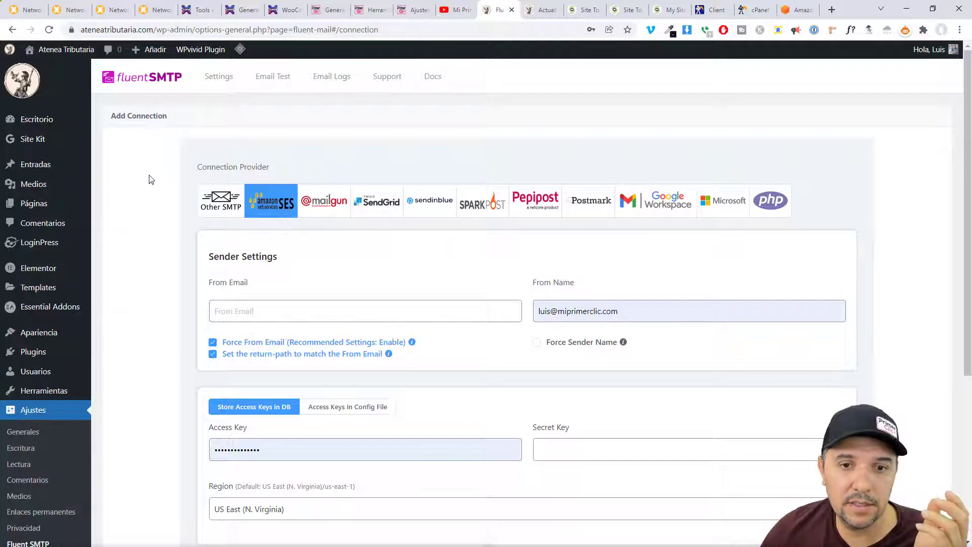
# - View FluentSMTP's Email Logs, then switch to the X-7SEVEN USA site's WP Mail SMTP test page
pyautogui.scroll(-5, 385, 233)
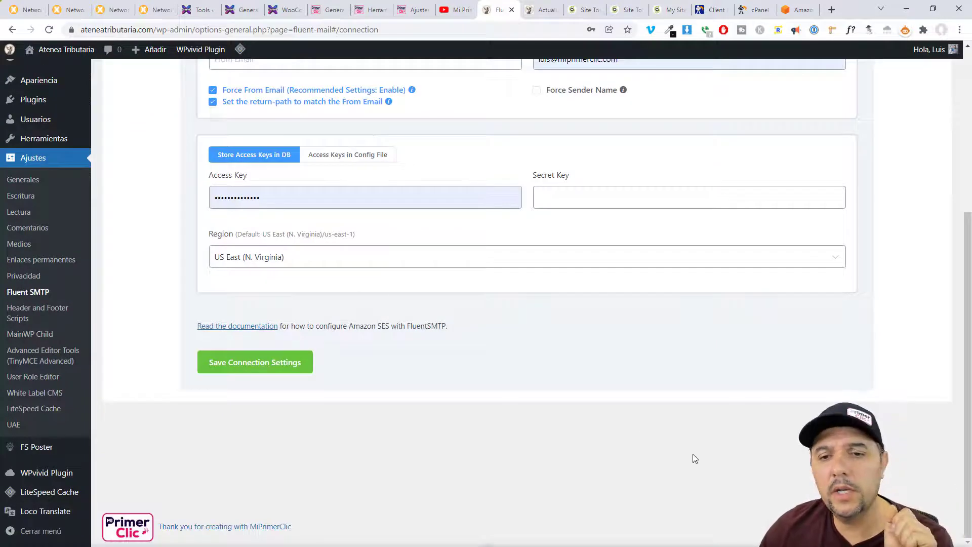
pyautogui.scroll(5, 345, 269)
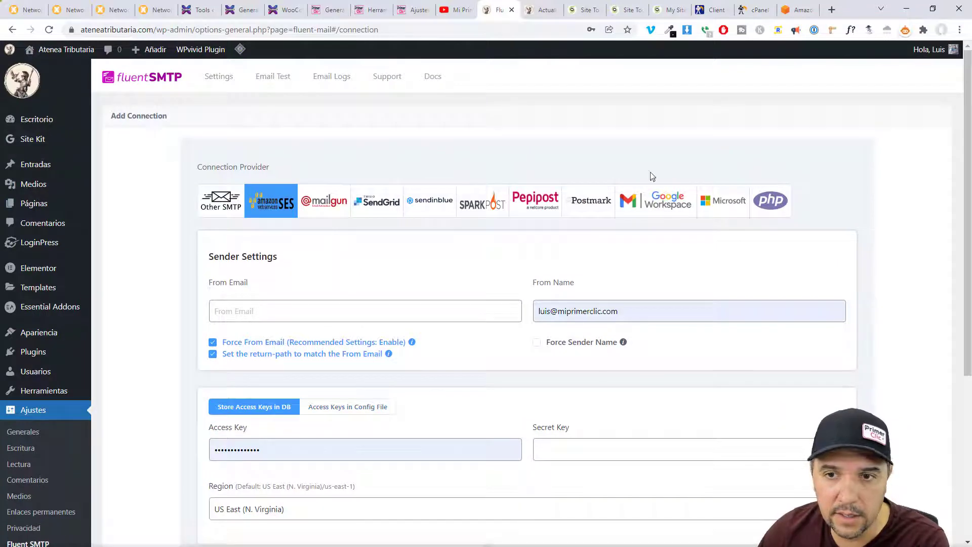
pyautogui.click(320, 78)
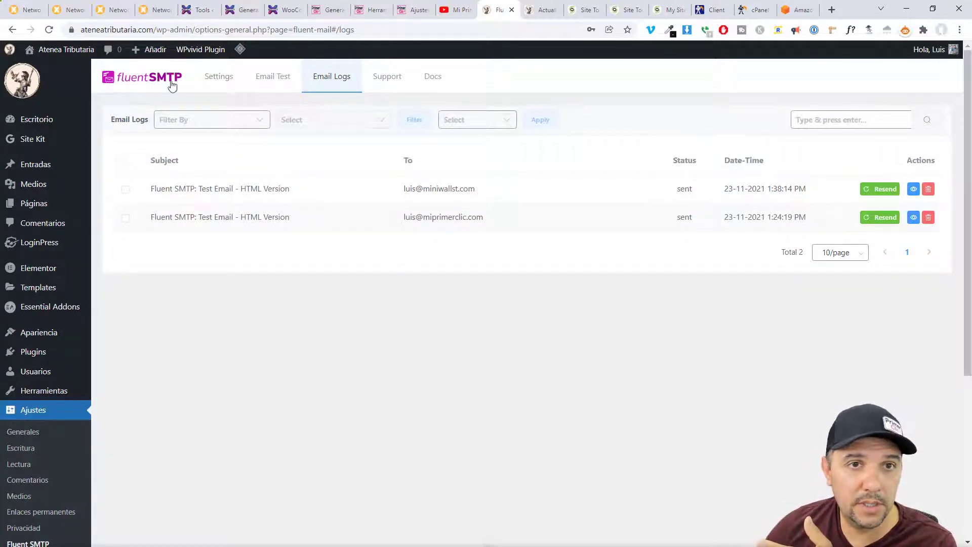
pyautogui.click(199, 10)
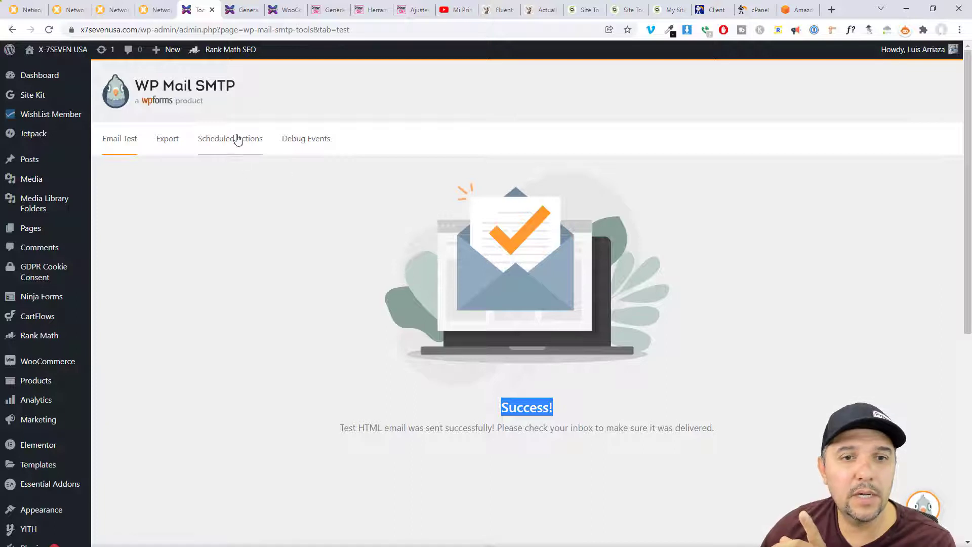
# - Switch to MiPrimerClic's WP Mail SMTP test results and review the SPF pass and DMARC warning
pyautogui.click(349, 276)
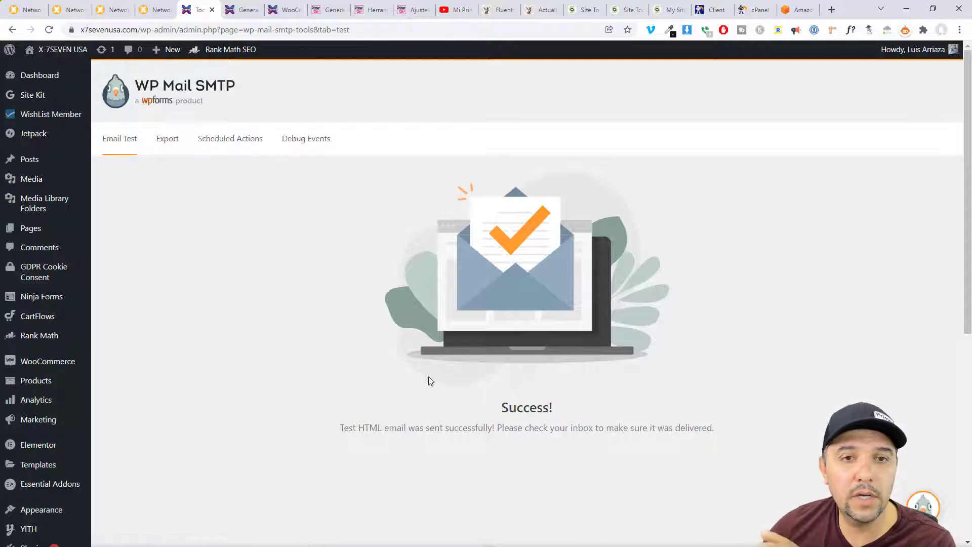
pyautogui.click(324, 11)
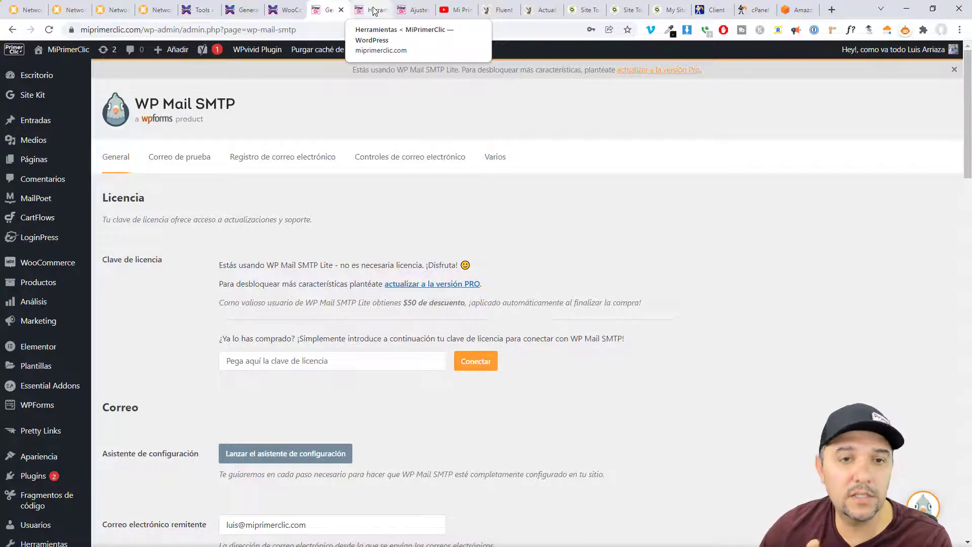
pyautogui.click(375, 11)
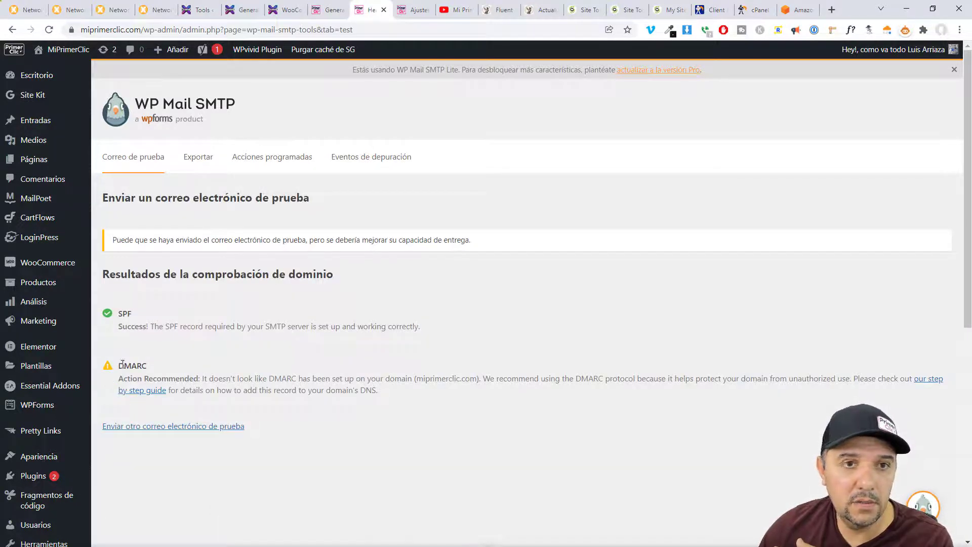
pyautogui.moveTo(122, 364); pyautogui.dragTo(421, 391)
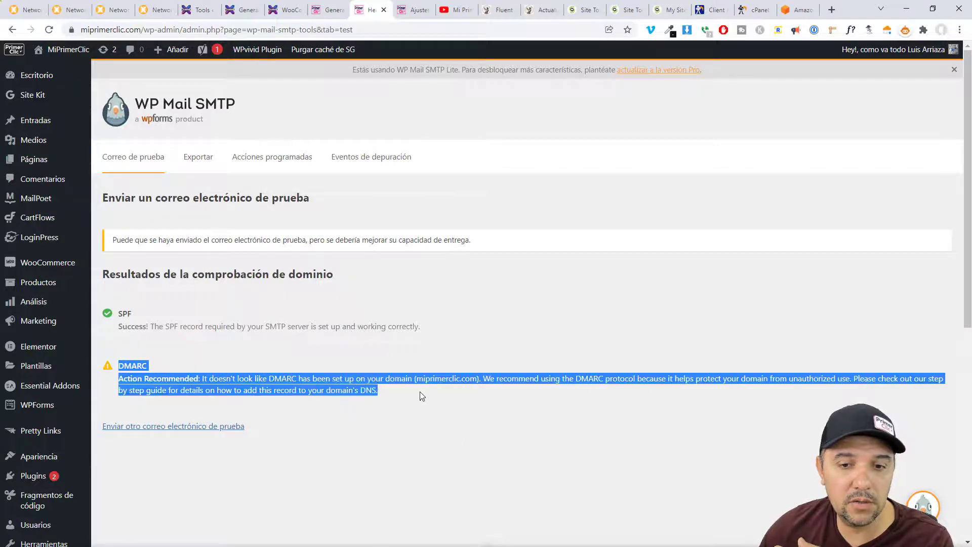
pyautogui.click(430, 390)
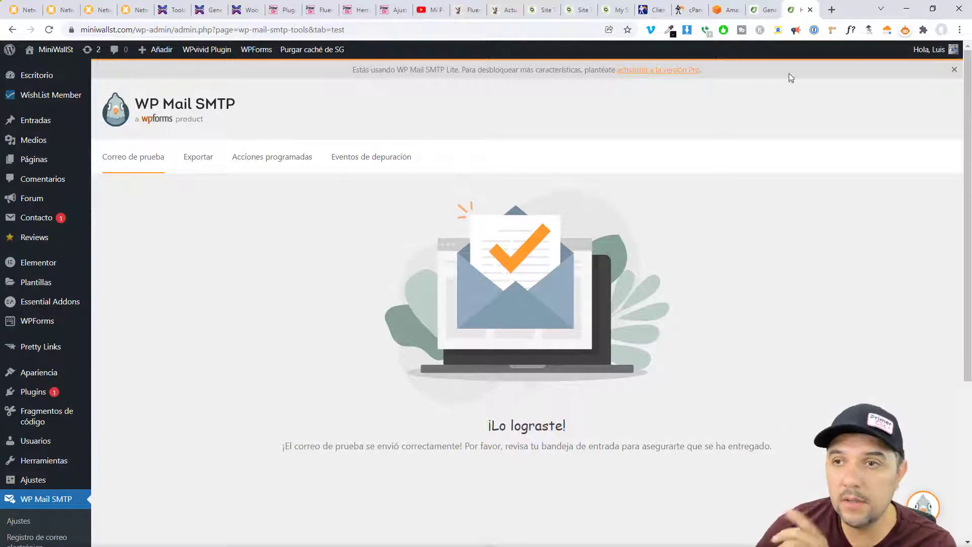
# - Search 'fluentsmtp' under Plugins > Añadir nuevo in a new tab, then install and activate FluentSMTP
pyautogui.moveTo(37, 396)
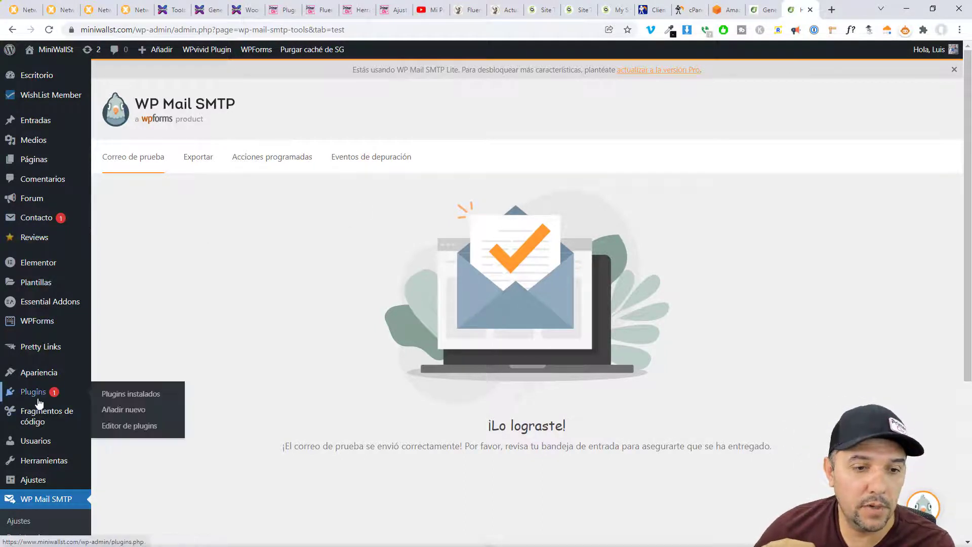
pyautogui.rightClick(114, 414)
pyautogui.click(157, 209)
pyautogui.click(835, 111)
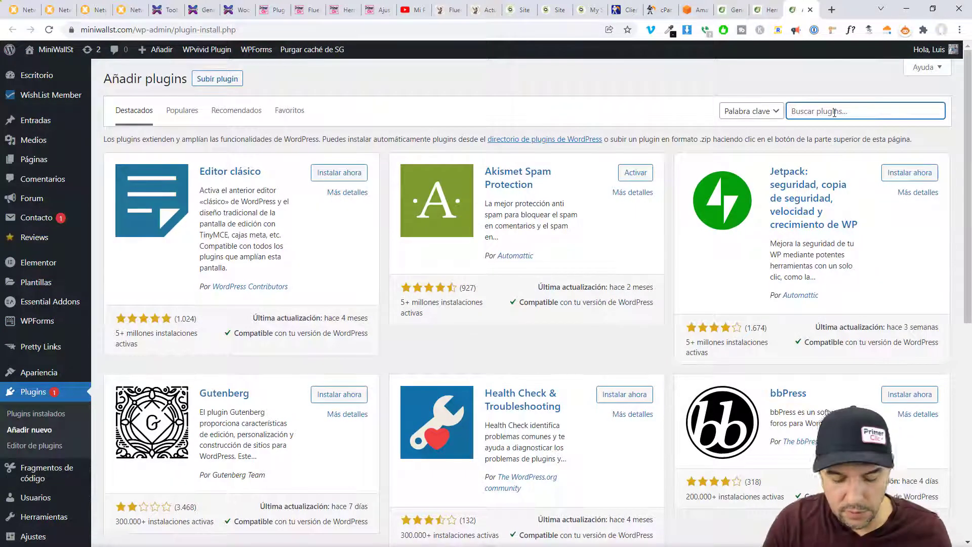
pyautogui.write('fluent')
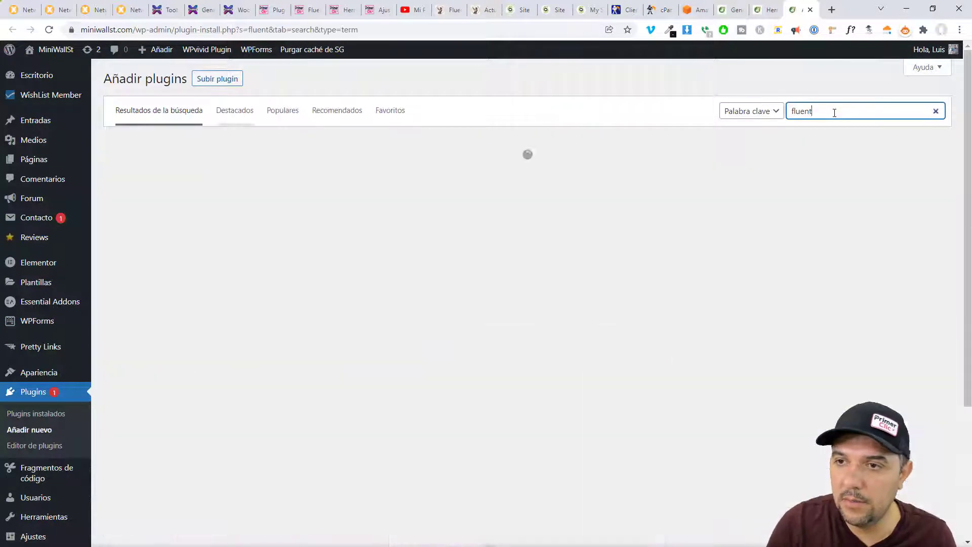
pyautogui.write('smtp')
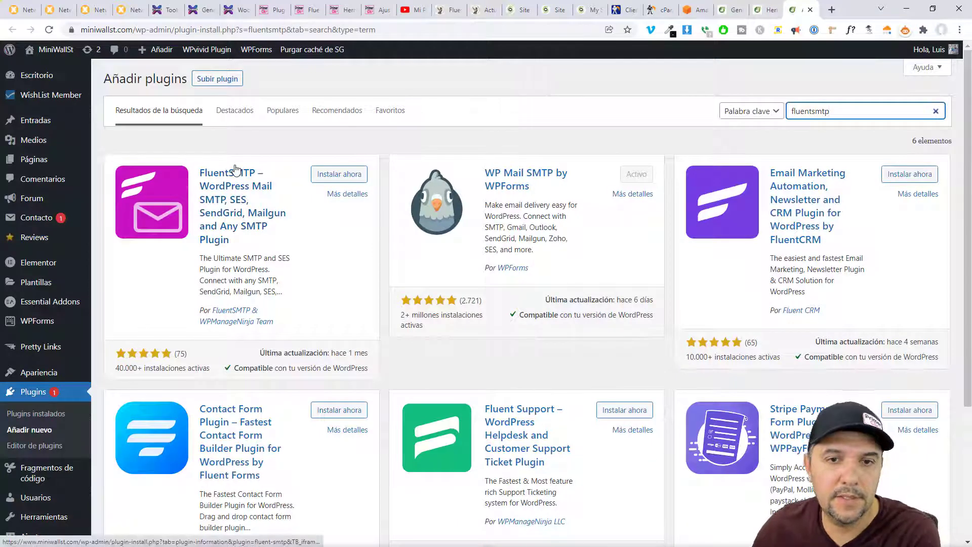
pyautogui.click(353, 175)
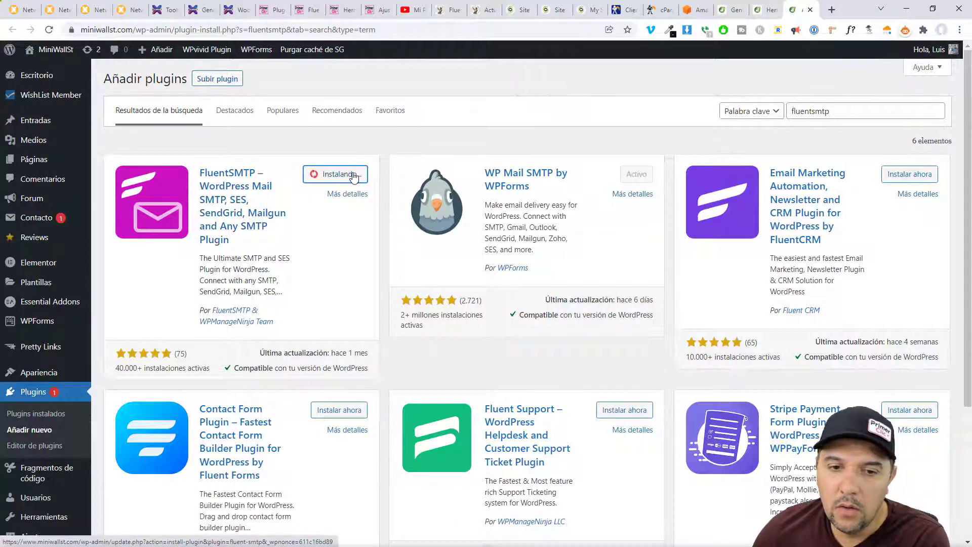
pyautogui.click(353, 177)
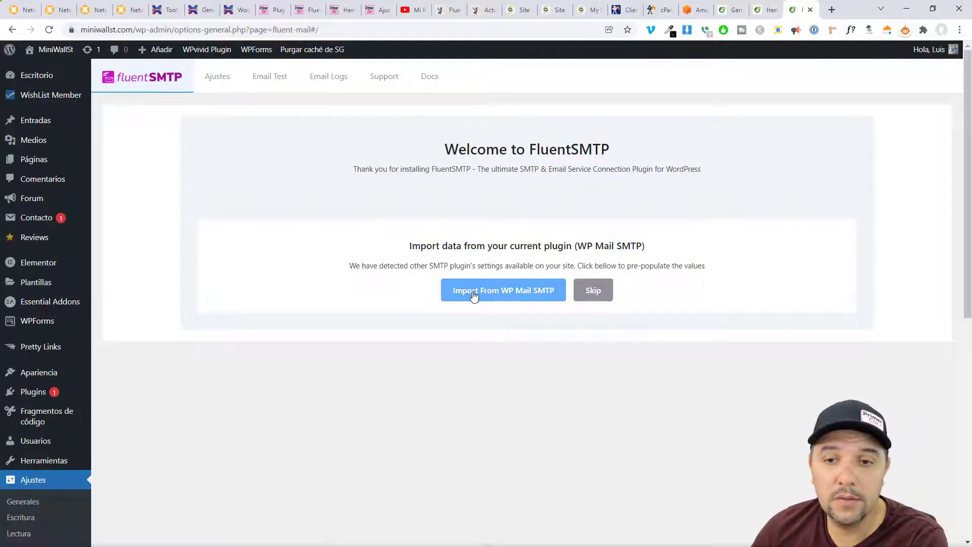
# - Import WP Mail SMTP settings (miniwallst.com, port 587, TLS), enable Auto TLS, and save
pyautogui.click(485, 292)
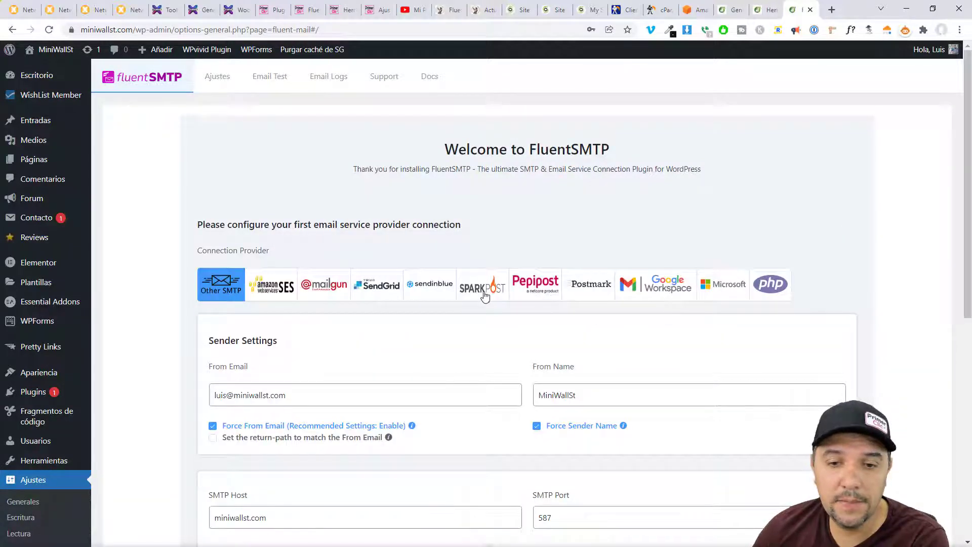
pyautogui.scroll(-3, 285, 316)
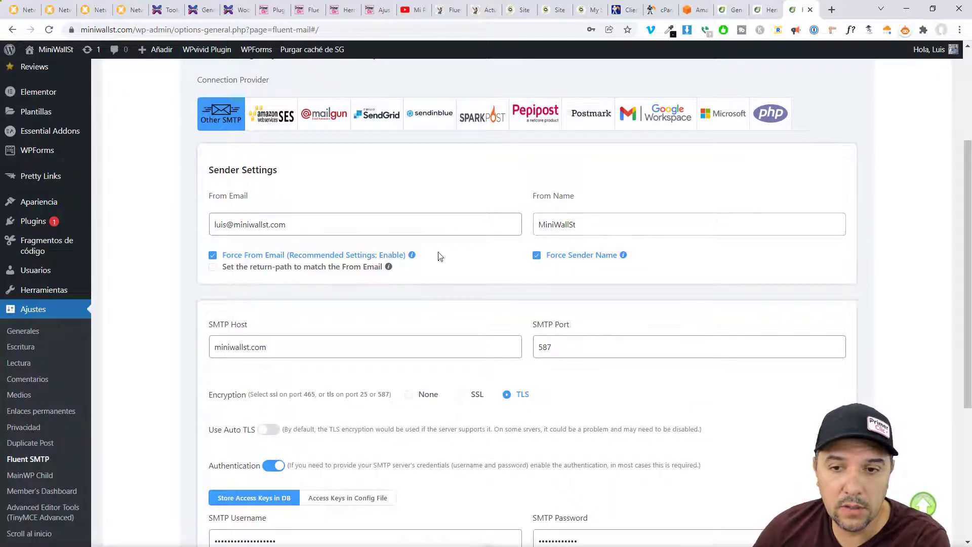
pyautogui.scroll(-3, 441, 256)
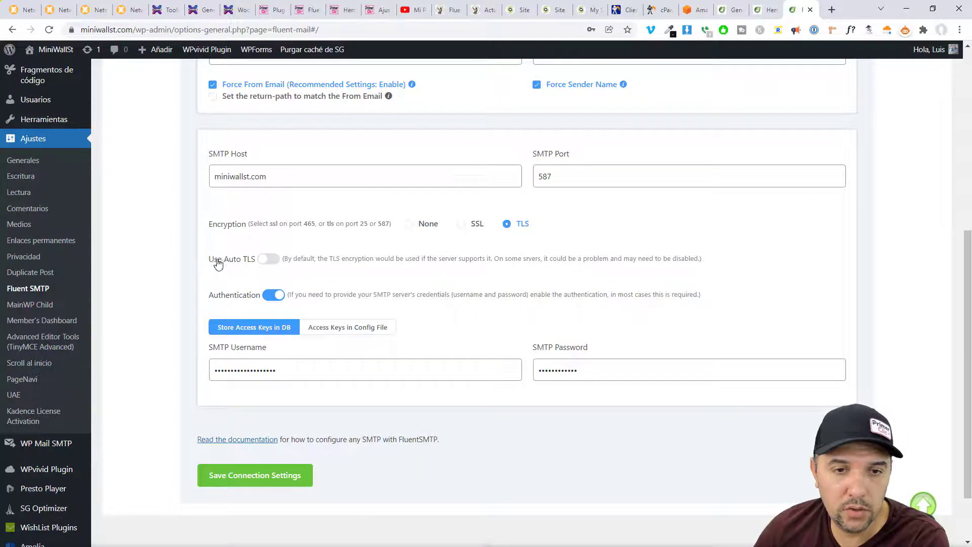
pyautogui.click(267, 261)
pyautogui.scroll(-2, 337, 373)
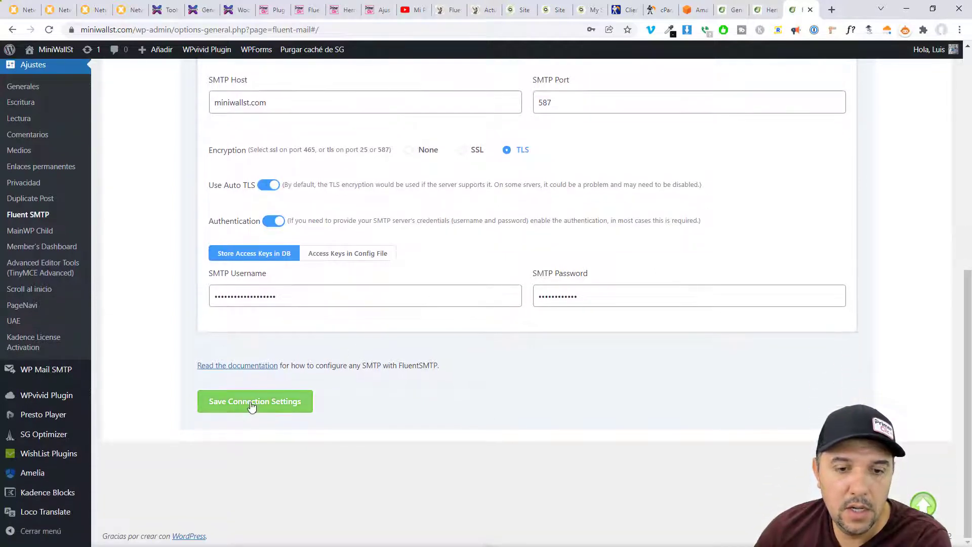
pyautogui.click(251, 405)
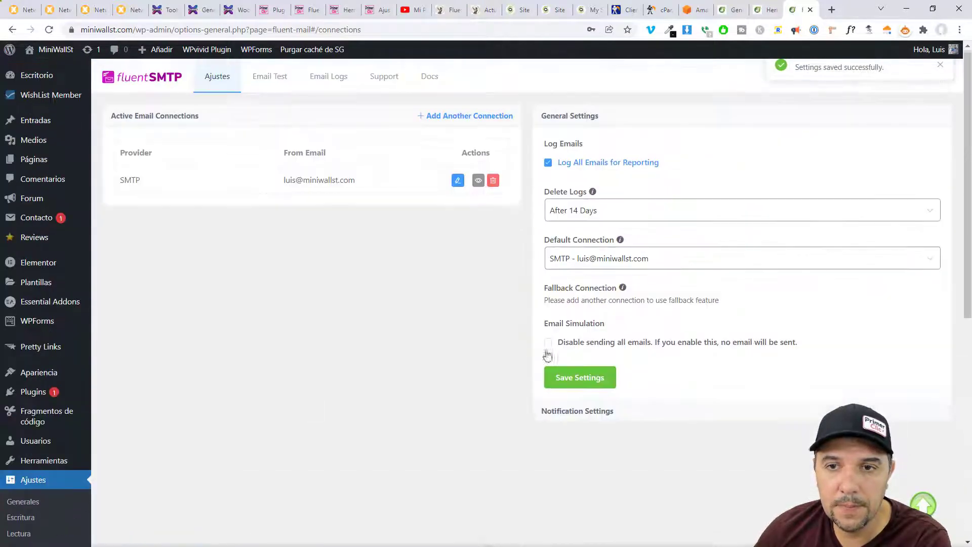
# - Open FluentSMTP's Email Test form and select the site's address as sender
pyautogui.click(267, 83)
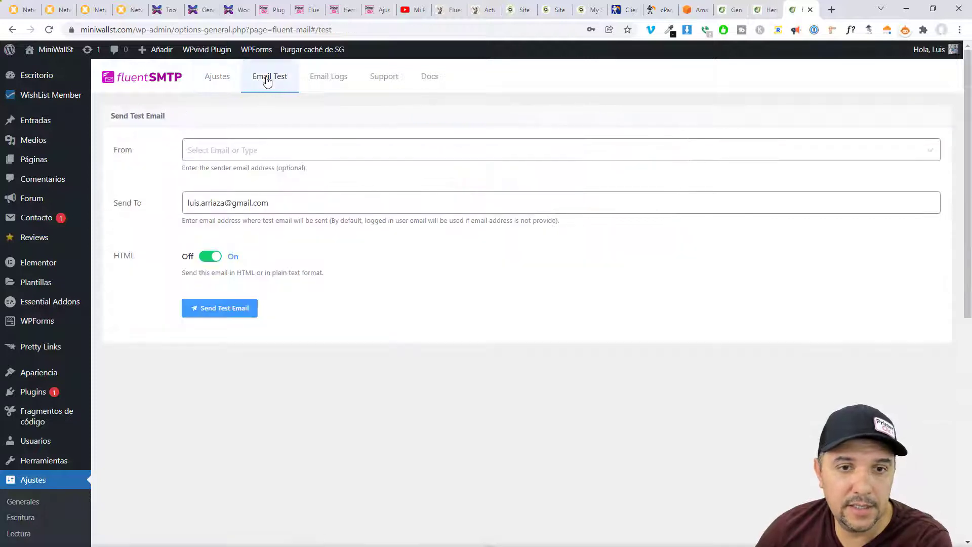
pyautogui.click(203, 155)
pyautogui.click(229, 183)
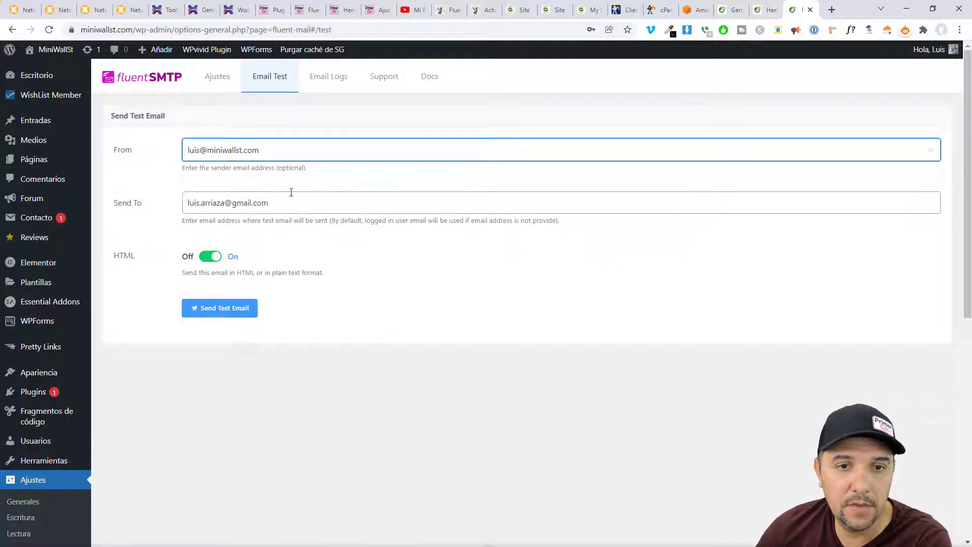
# - Deactivate the WP Mail SMTP plugin from the installed plugins list
pyautogui.click(767, 10)
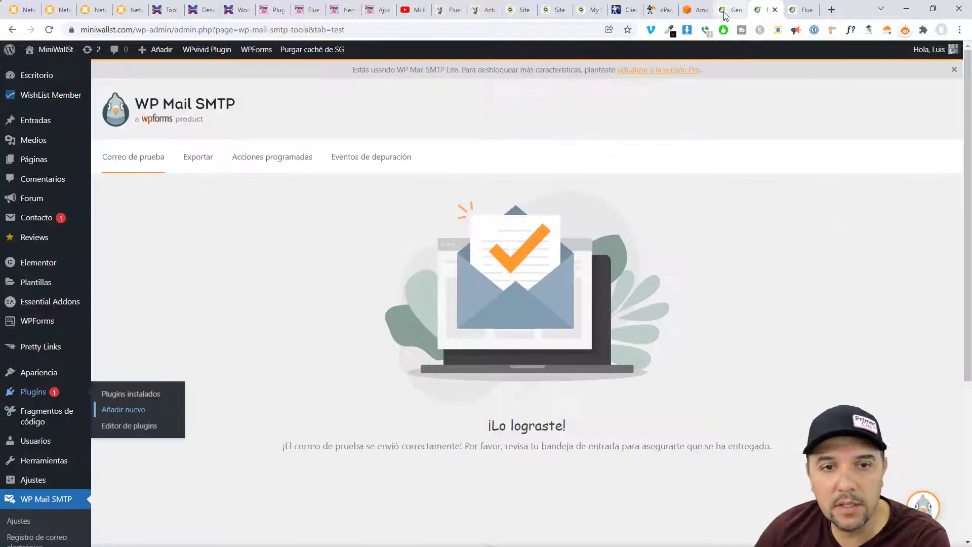
pyautogui.hotkey('ctrl', 'pageup')
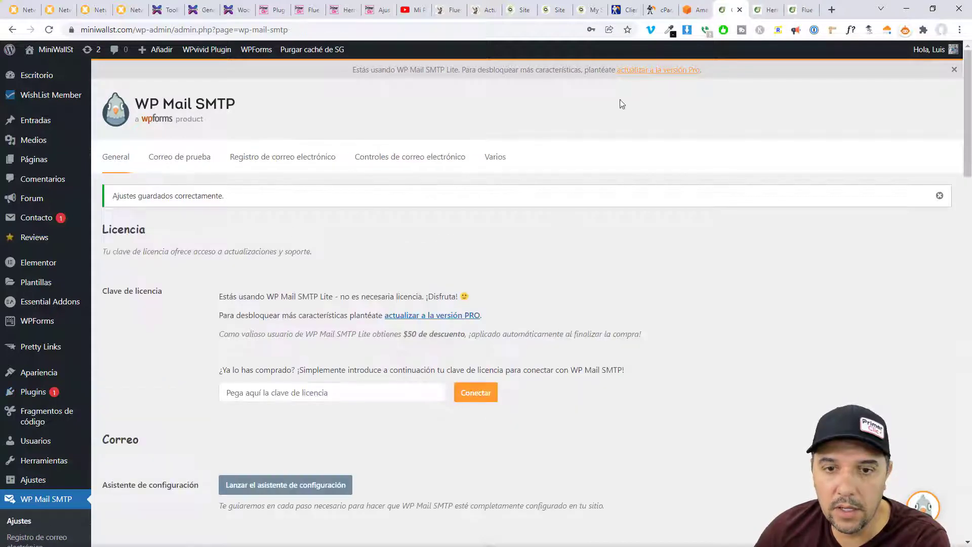
pyautogui.click(33, 395)
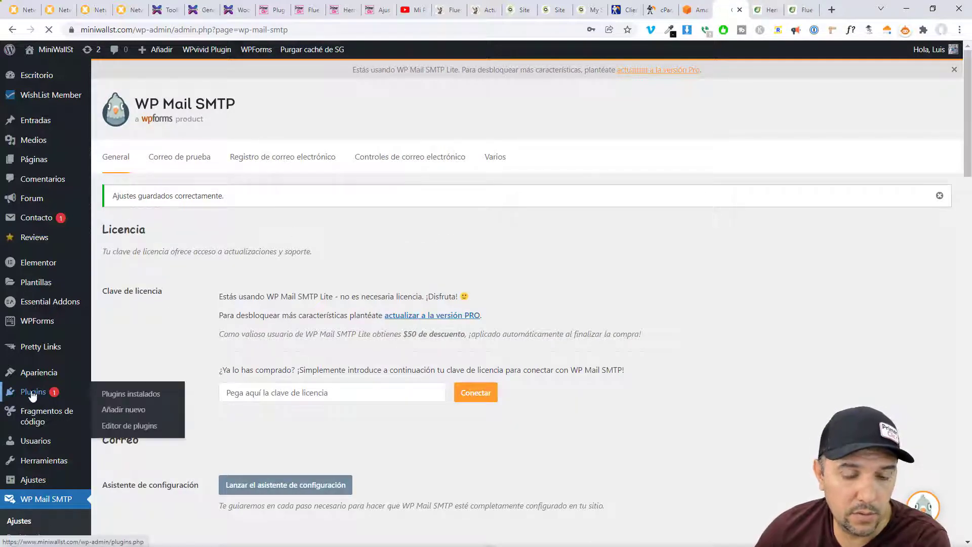
pyautogui.scroll(-15, 187, 295)
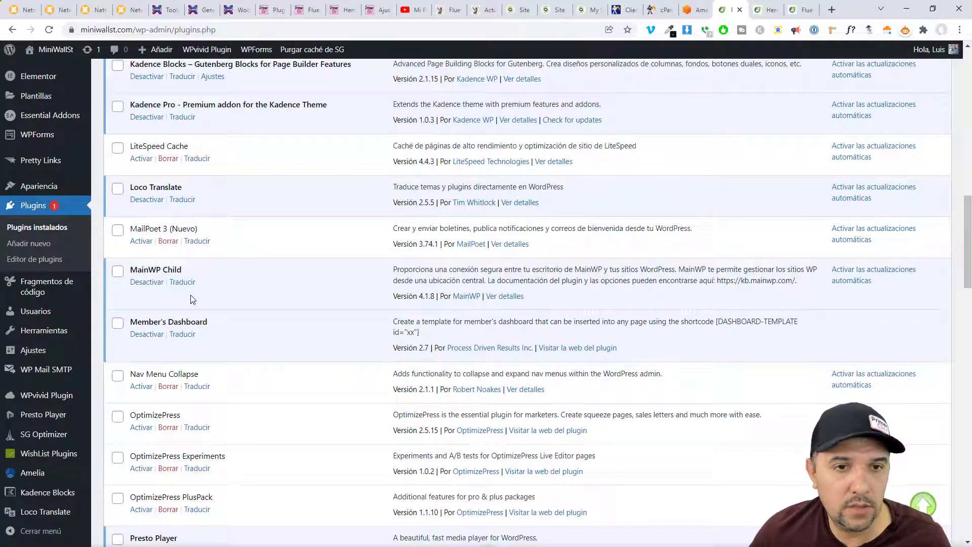
pyautogui.scroll(-13, 191, 298)
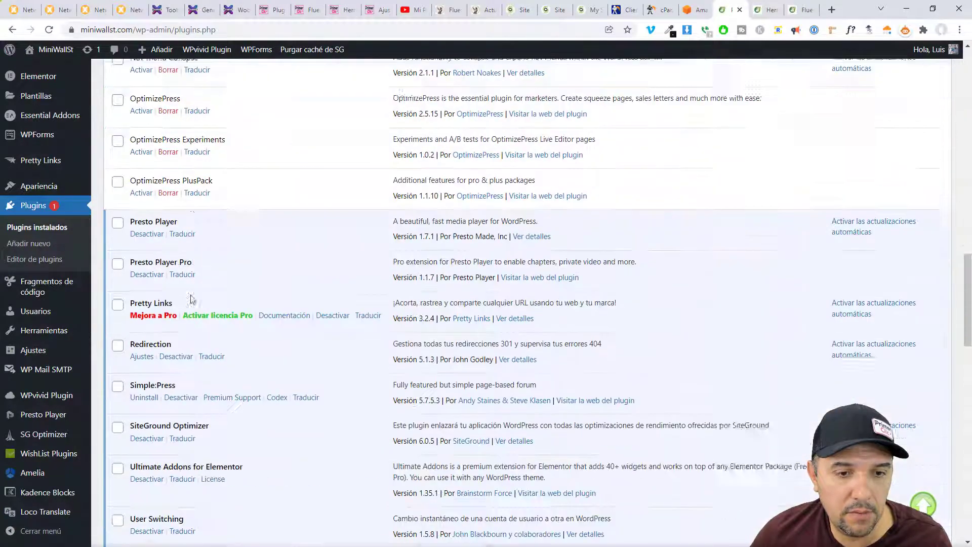
pyautogui.scroll(-9, 192, 300)
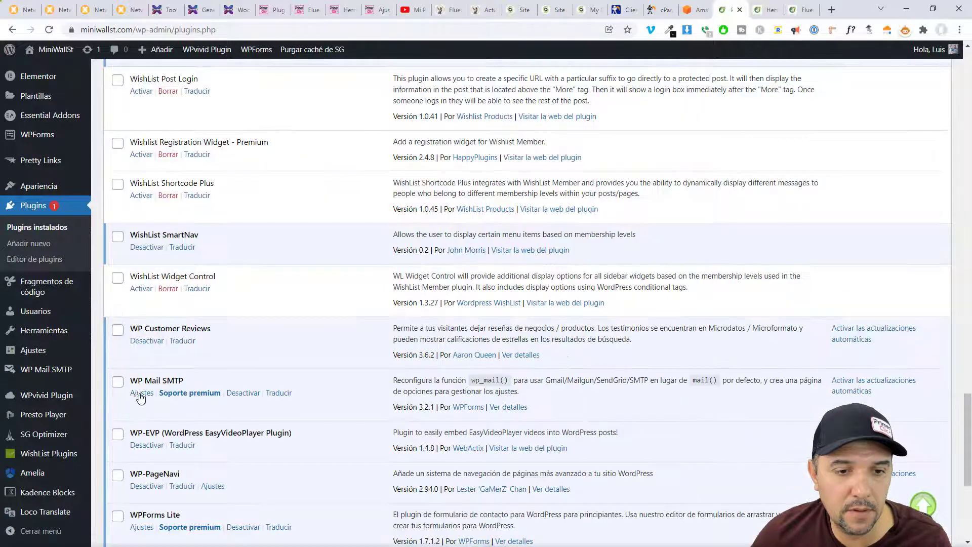
pyautogui.click(249, 394)
# - Send the FluentSMTP test email from the site's address and confirm it arrived in Gmail
pyautogui.click(800, 9)
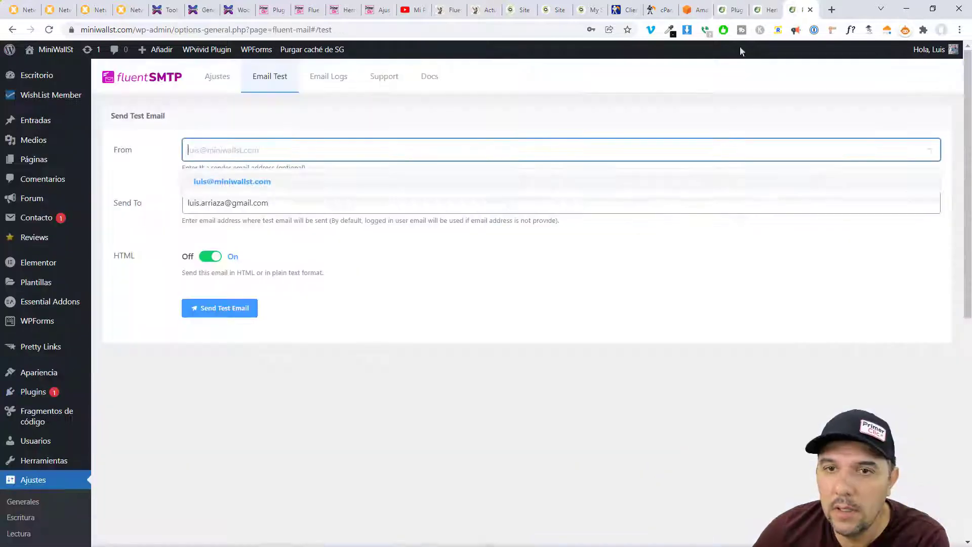
pyautogui.click(246, 184)
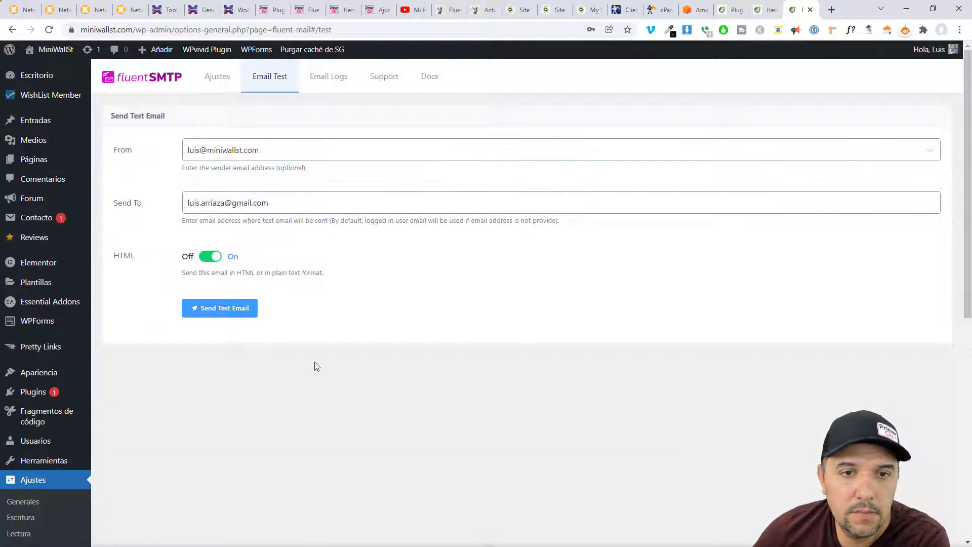
pyautogui.click(223, 307)
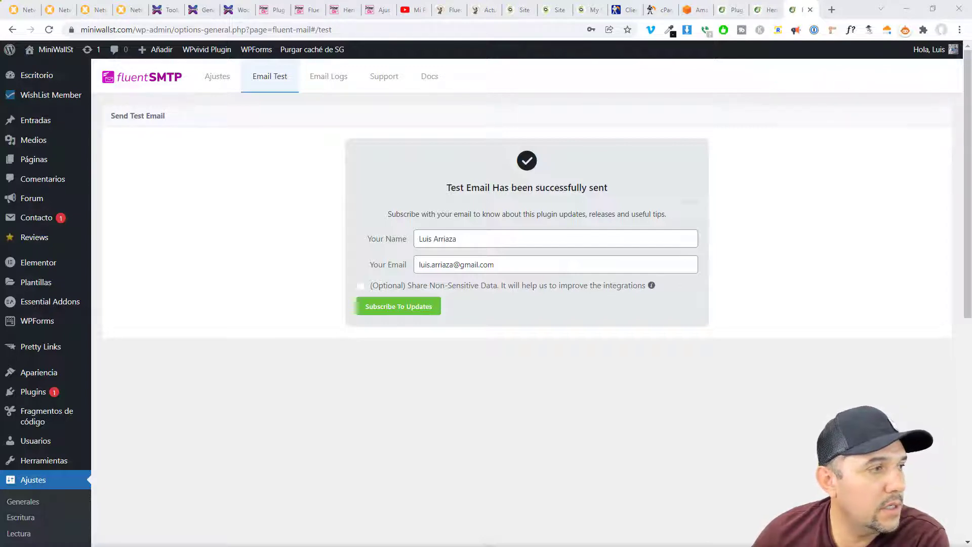
pyautogui.hotkey('alt', 'Tab')
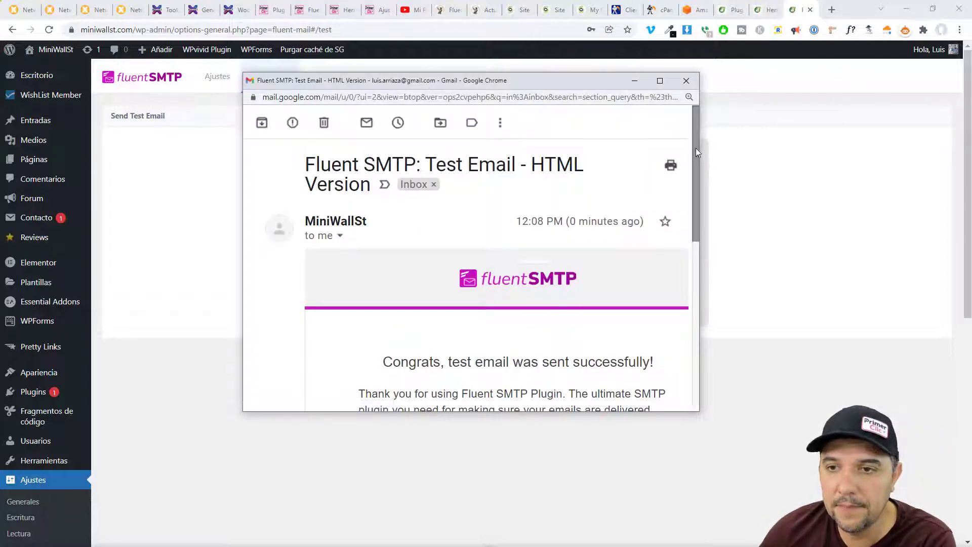
pyautogui.moveTo(696, 148); pyautogui.dragTo(694, 85)
pyautogui.click(154, 239)
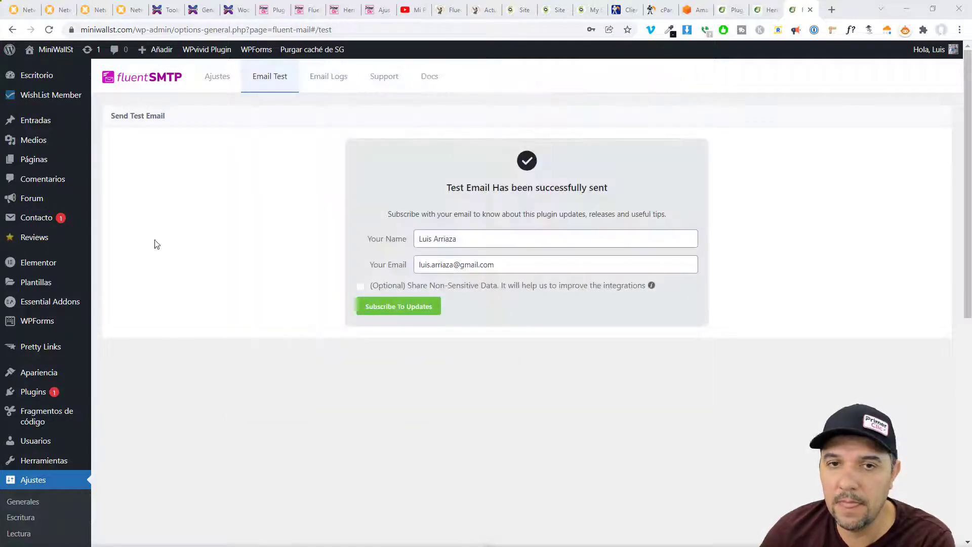